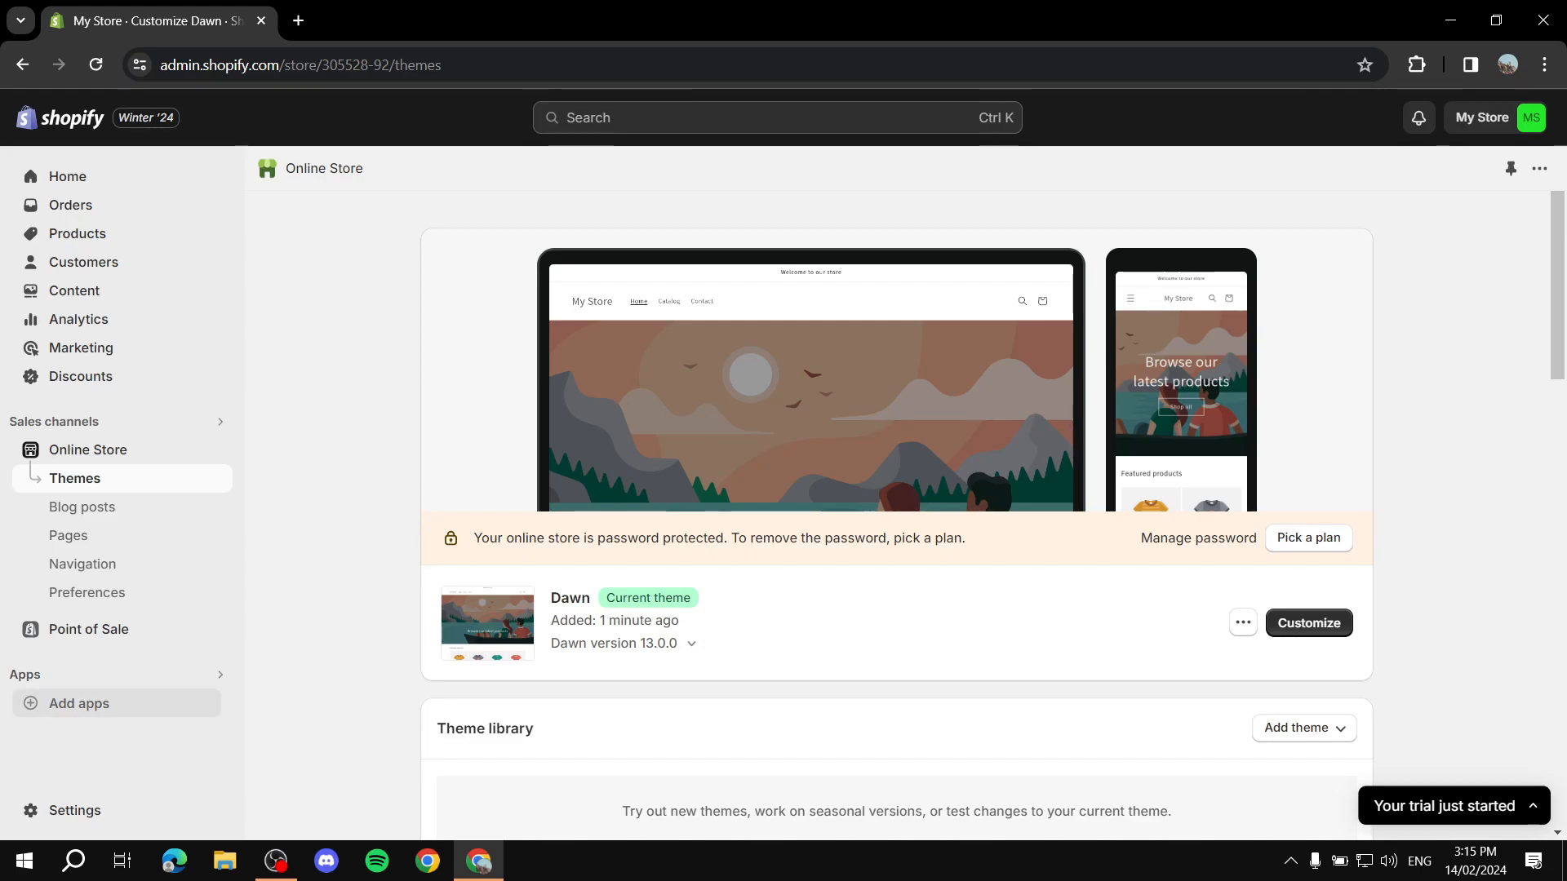
Go to the Shopify App Store from the store's add-apps window and search it for Section Store.
{"action": "left_click", "coordinate": [79, 704]}
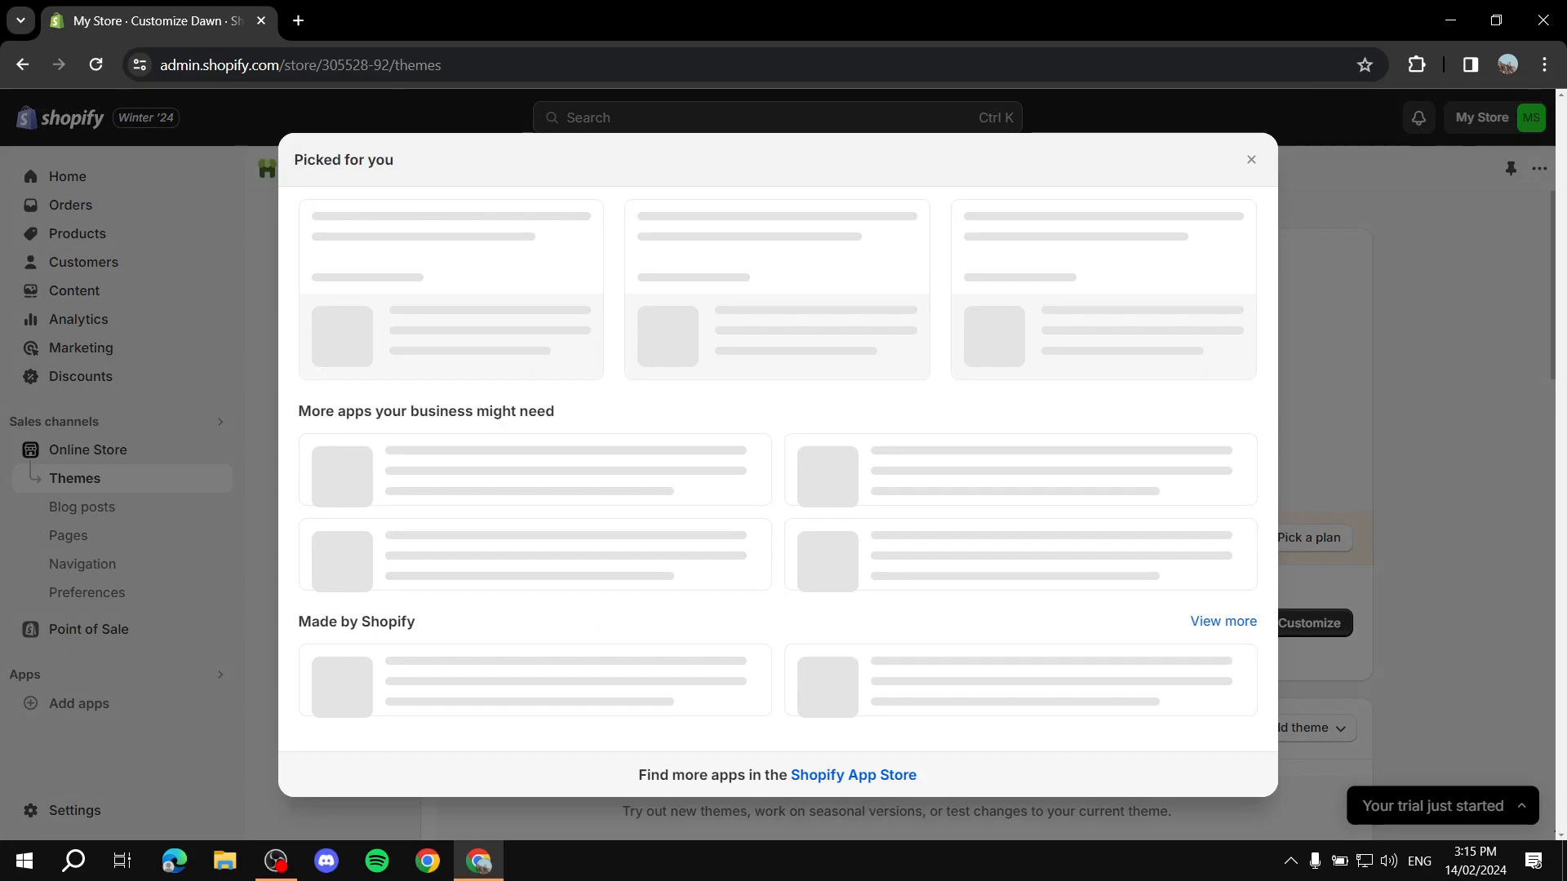
{"action": "scroll", "coordinate": [947, 453], "scroll_direction": "down", "scroll_amount": 1}
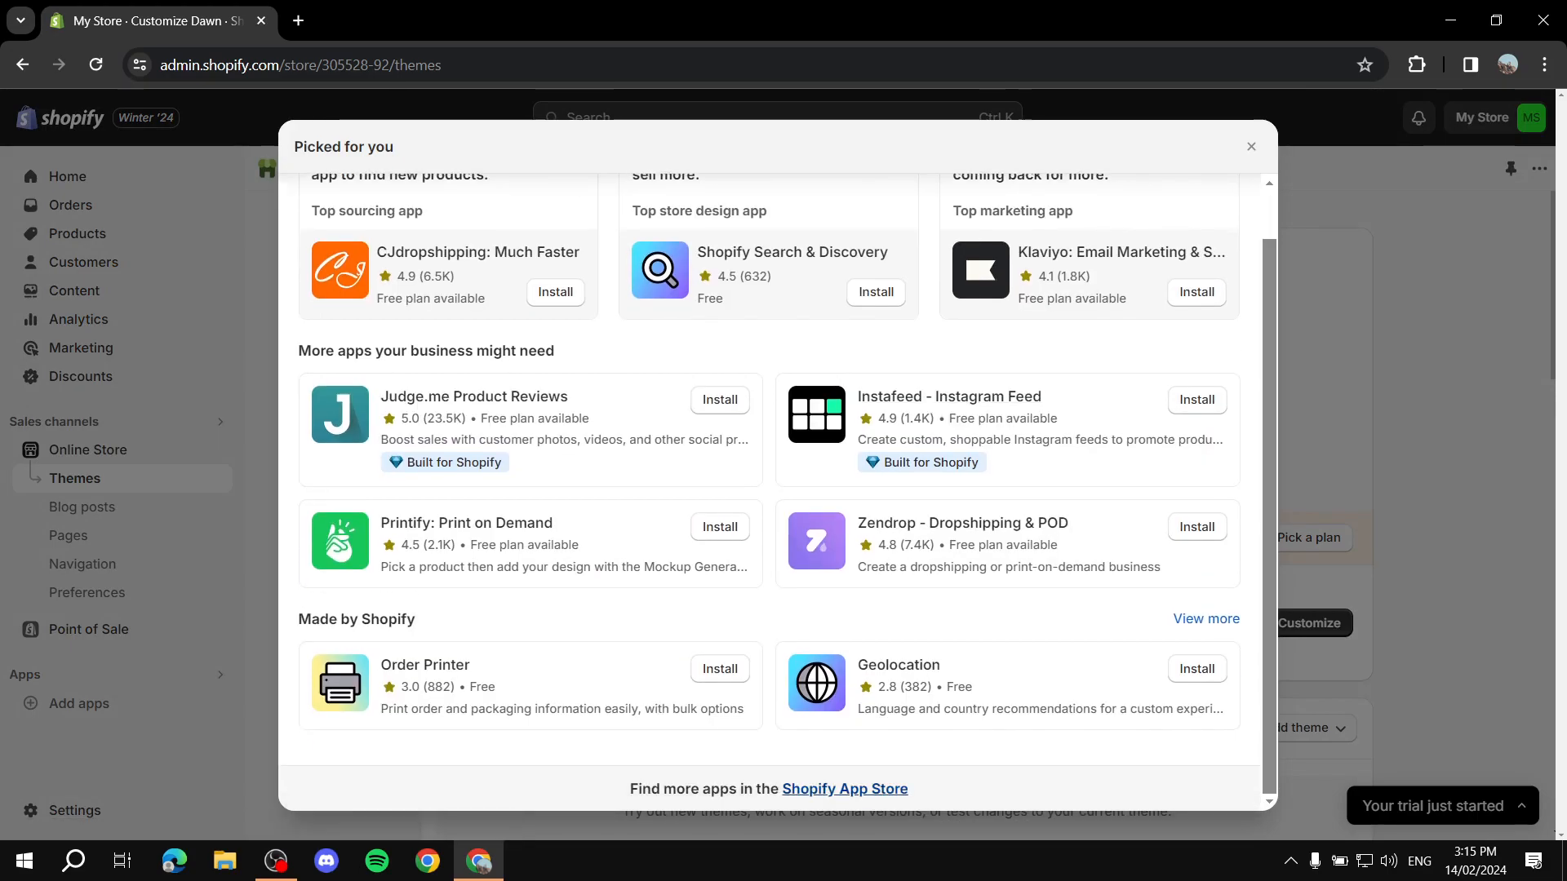
{"action": "left_click", "coordinate": [845, 788]}
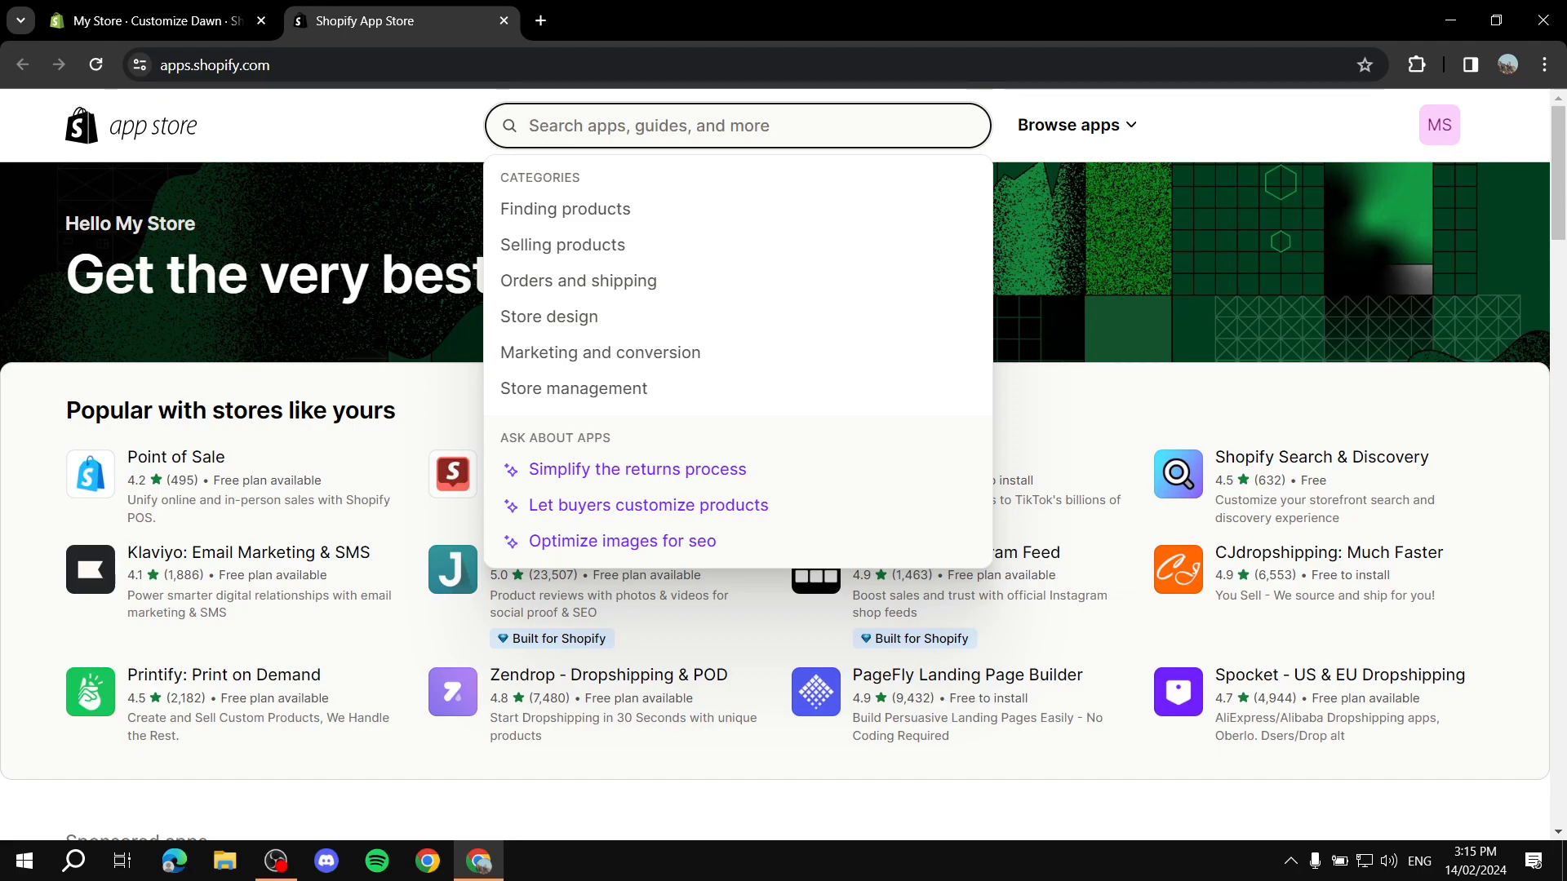
{"action": "type", "text": "S"}
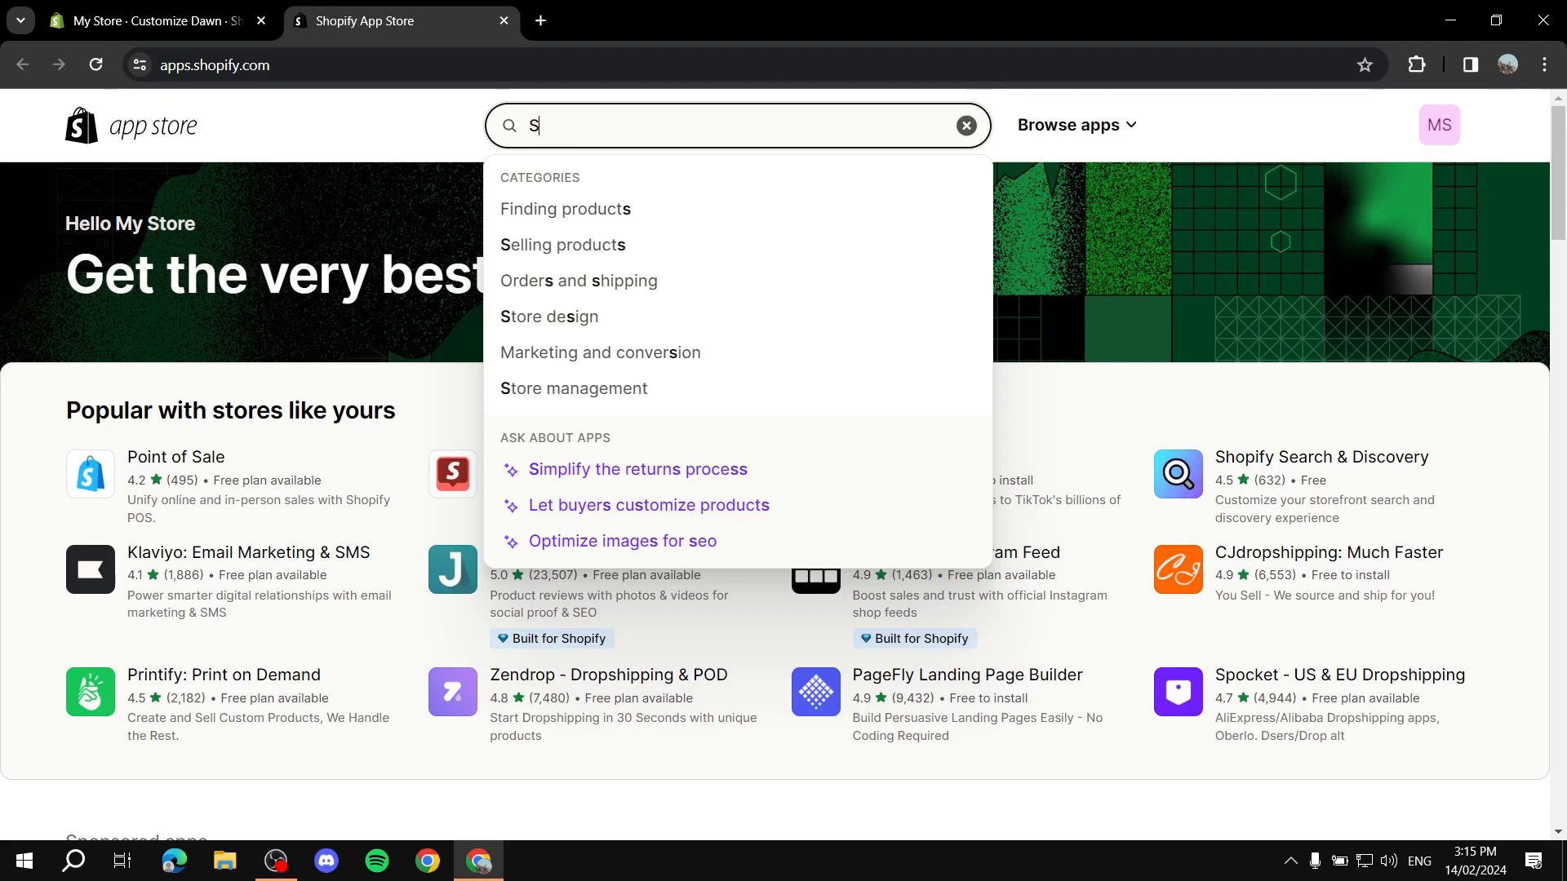
{"action": "type", "text": "ection Store"}
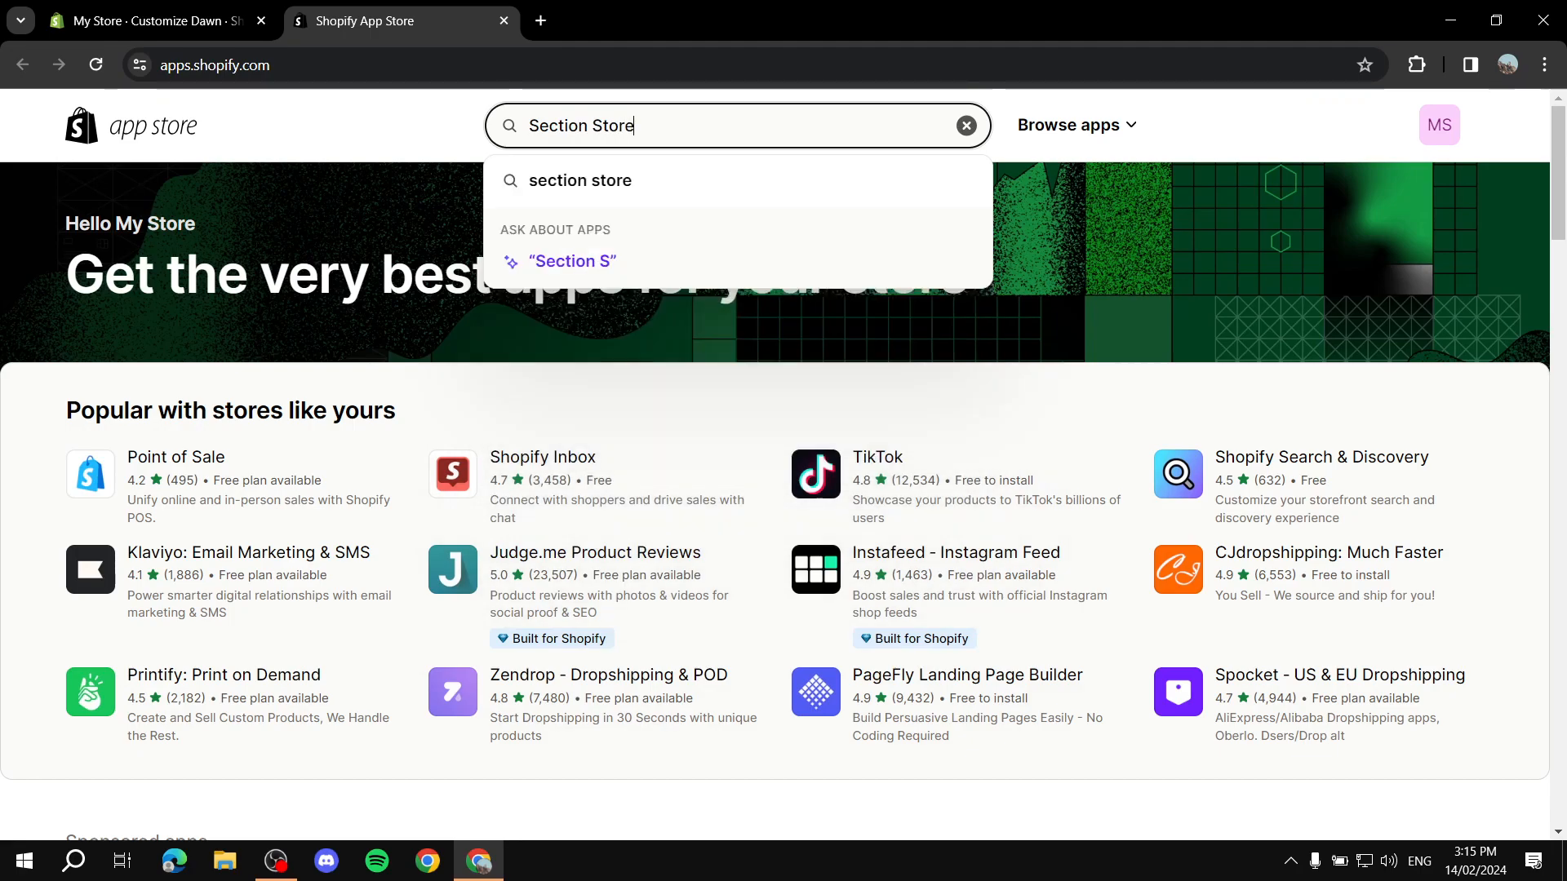
{"action": "key", "text": "Return"}
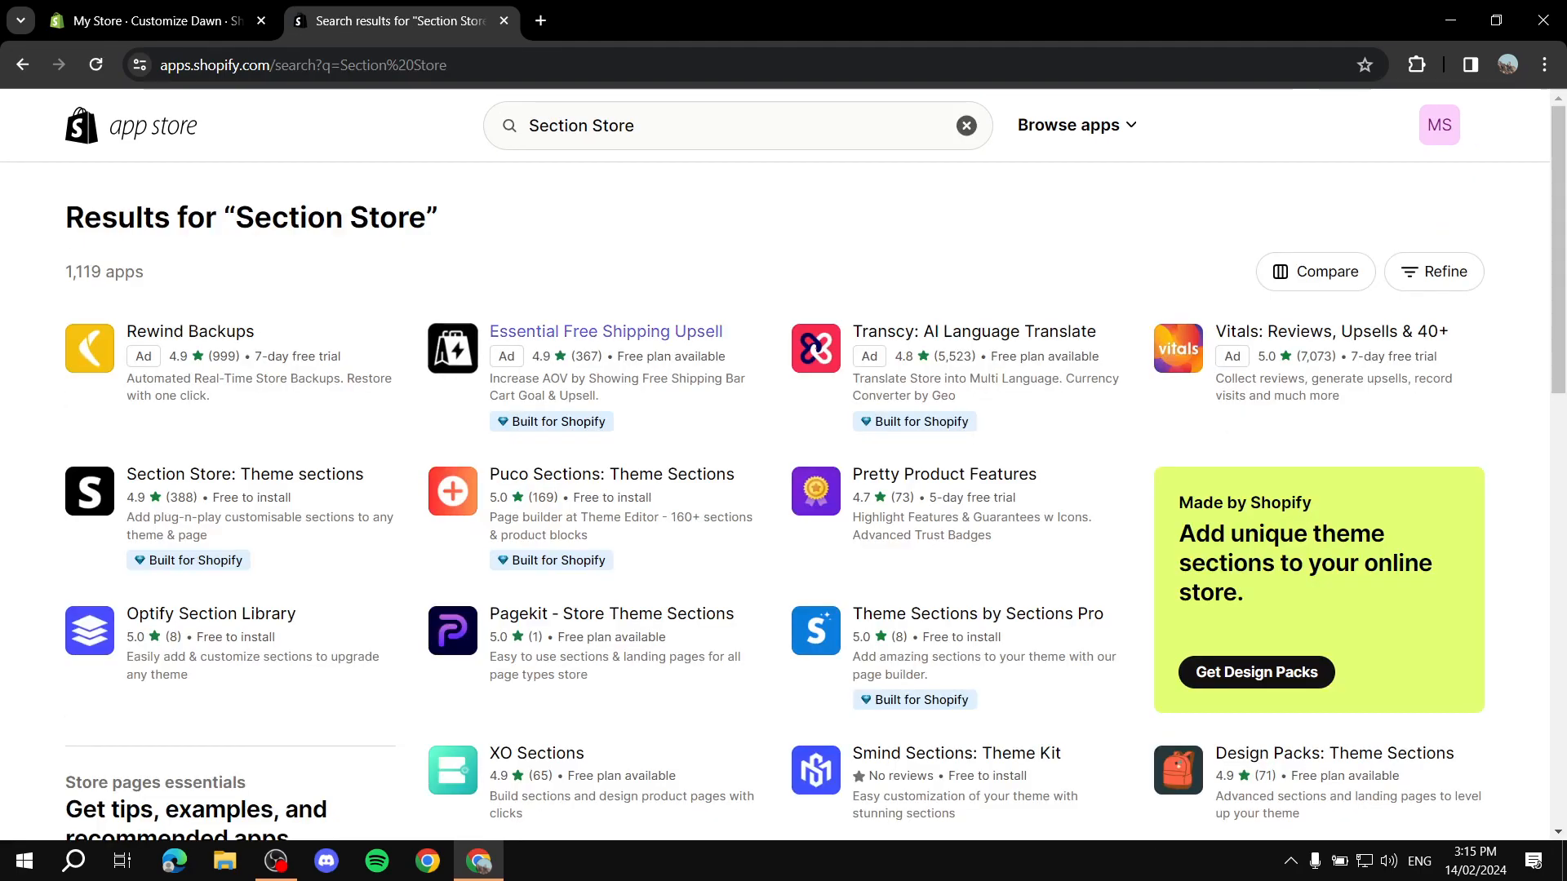
Open the Section Store: Theme sections listing, look over its description and reviews, and install the app with the requested access.
{"action": "scroll", "coordinate": [245, 376], "scroll_direction": "down", "scroll_amount": 1}
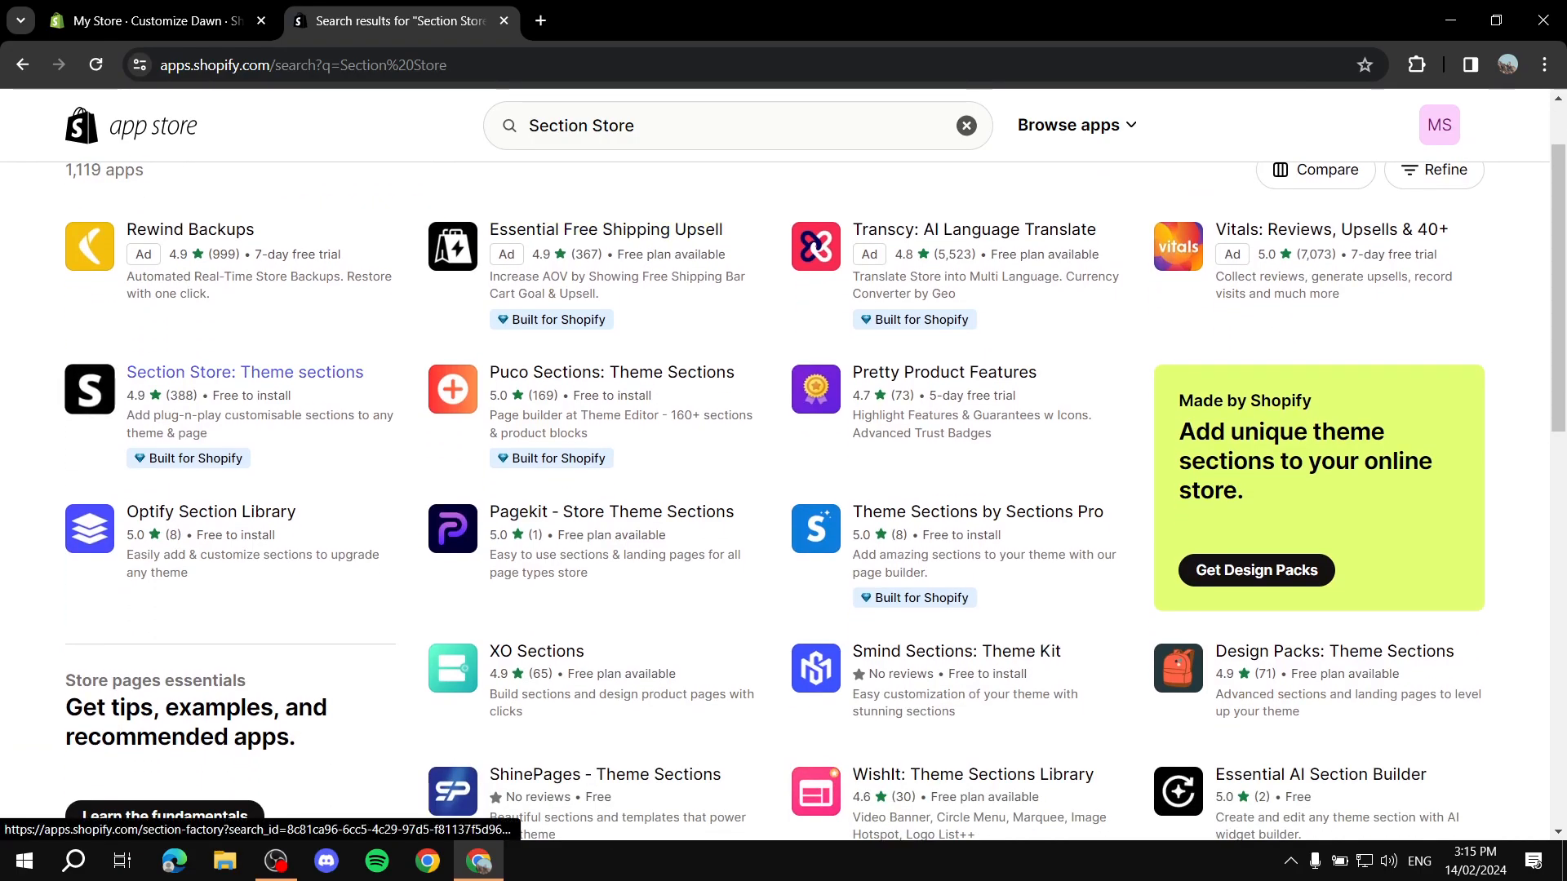
{"action": "left_click", "coordinate": [245, 372]}
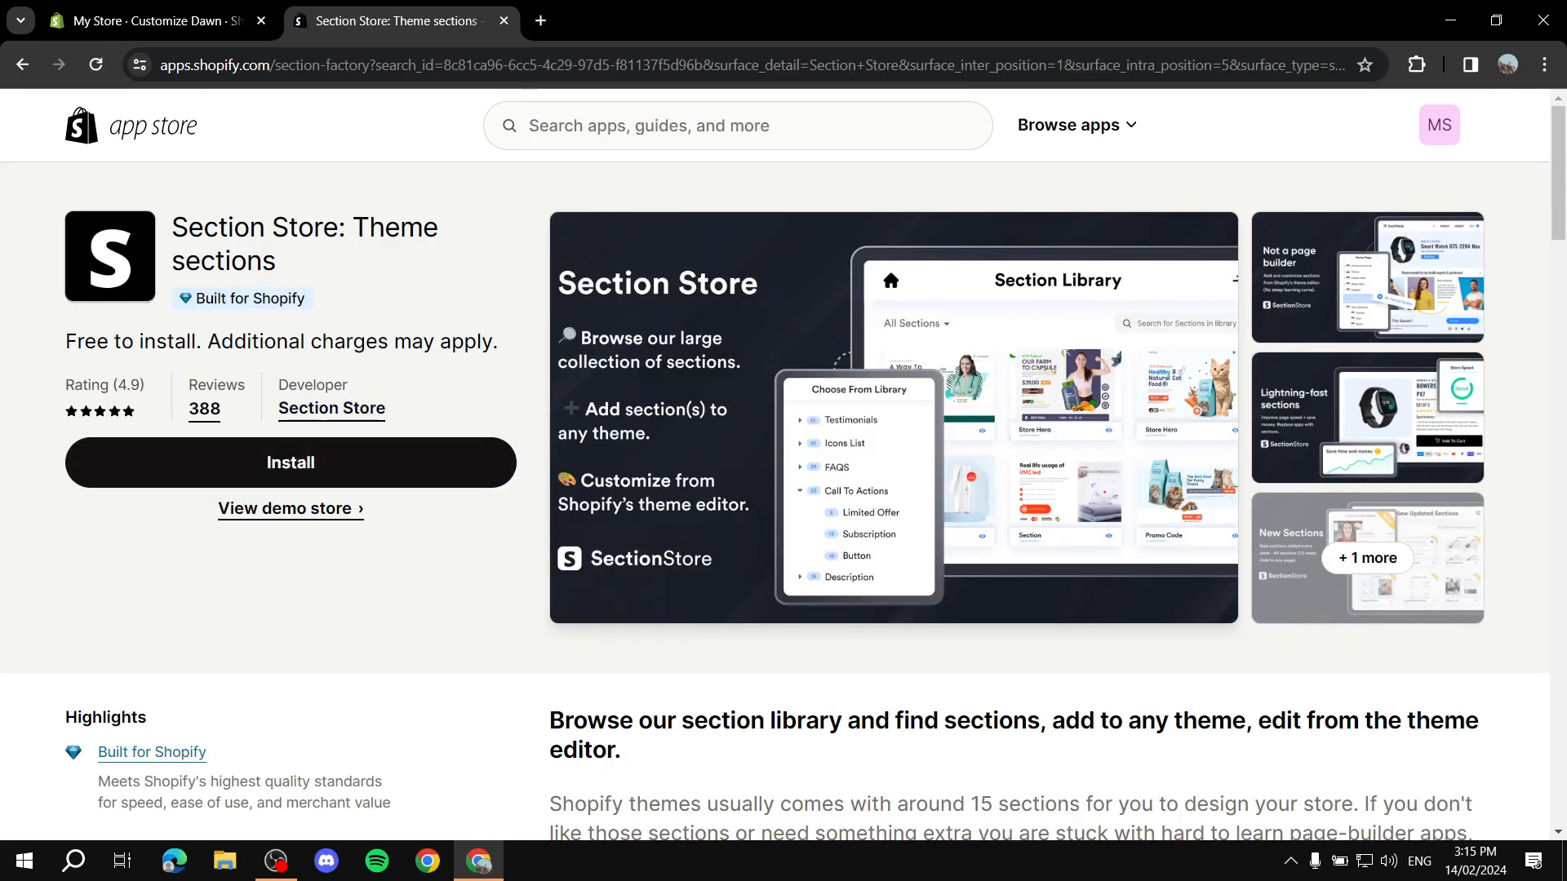
{"action": "scroll", "coordinate": [783, 490], "scroll_direction": "down", "scroll_amount": 20}
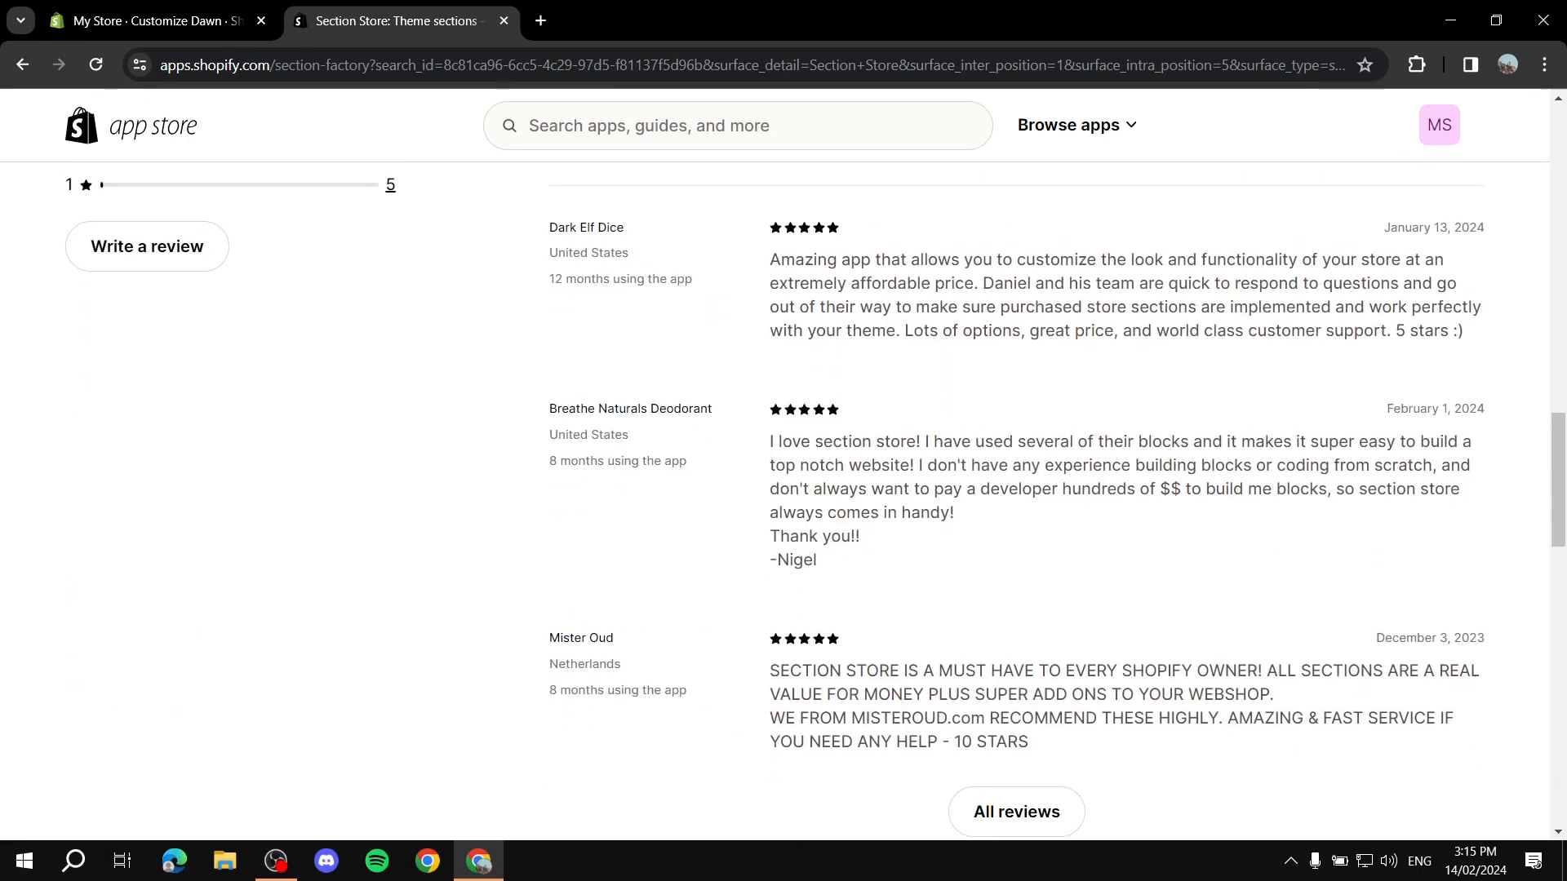
{"action": "scroll", "coordinate": [784, 489], "scroll_direction": "up", "scroll_amount": 20}
{"action": "scroll", "coordinate": [783, 490], "scroll_direction": "down", "scroll_amount": 1}
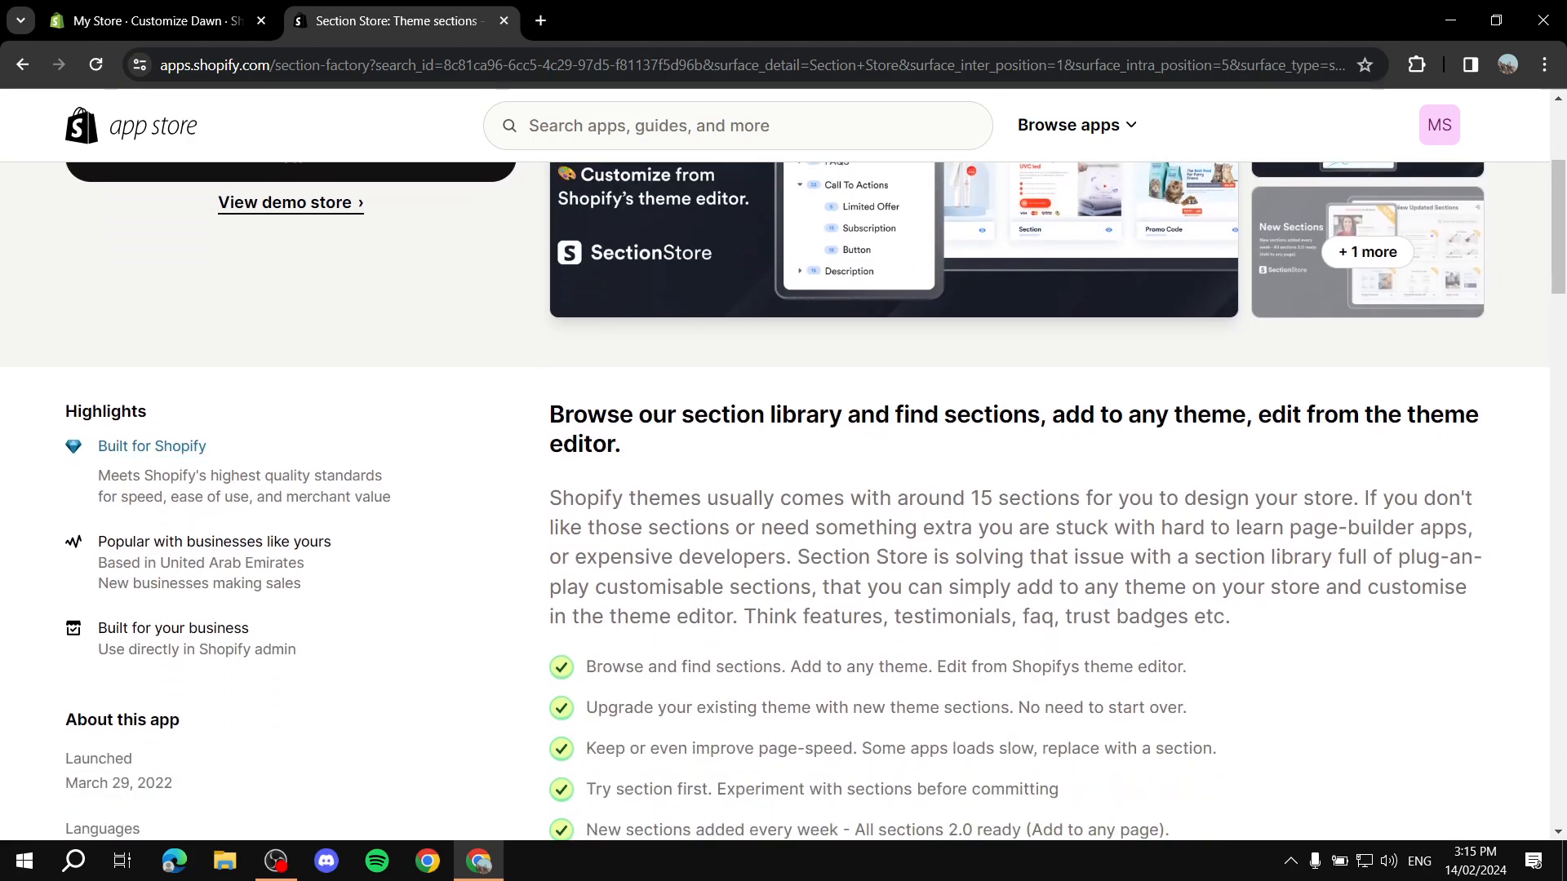
{"action": "scroll", "coordinate": [783, 489], "scroll_direction": "down", "scroll_amount": 1}
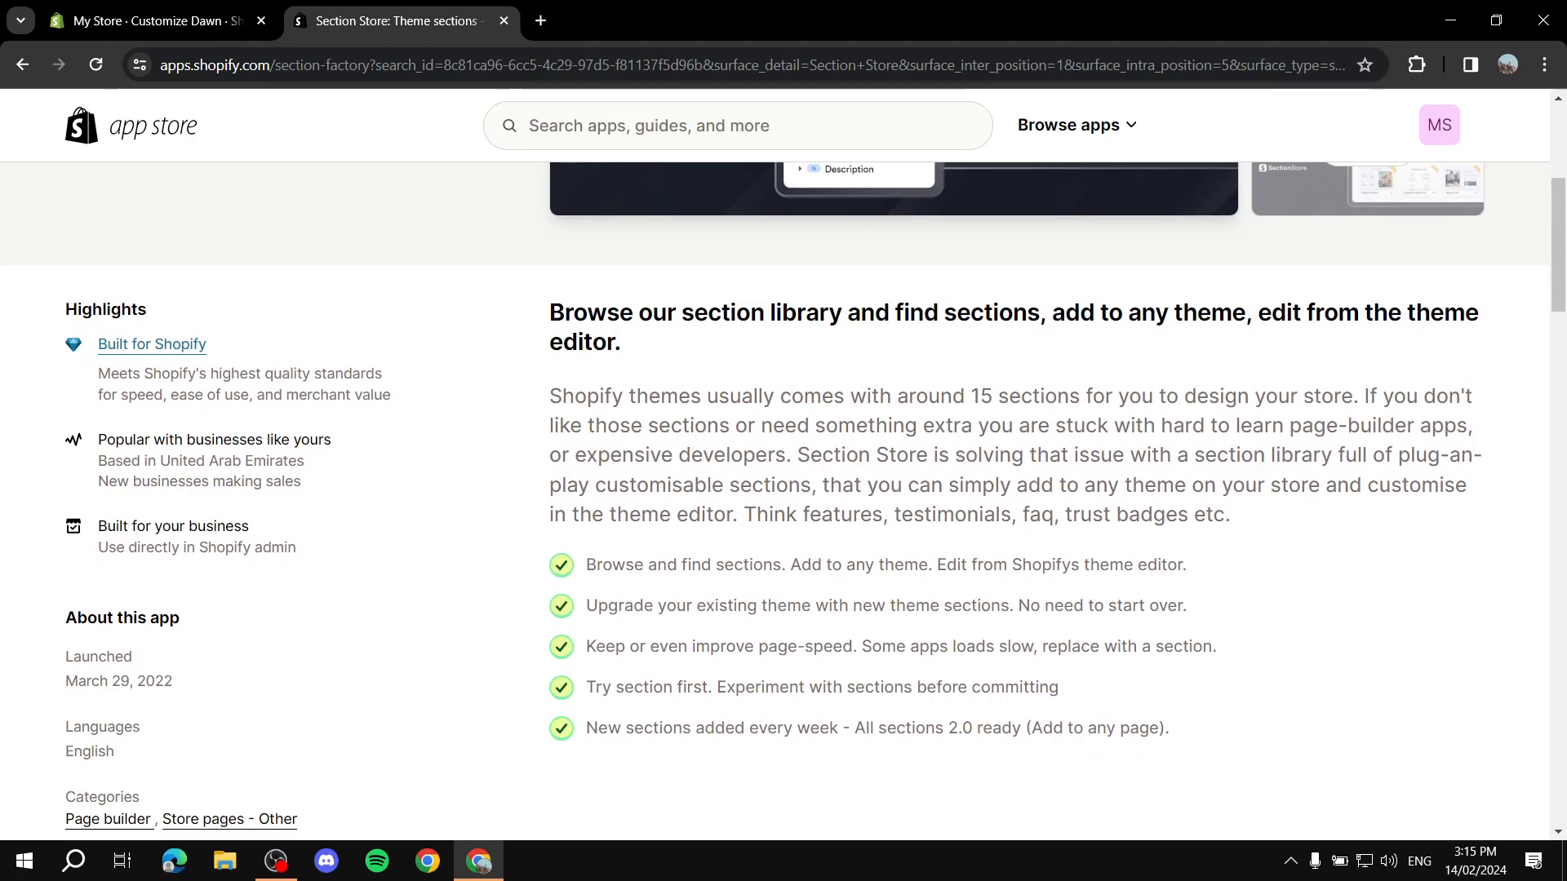
{"action": "scroll", "coordinate": [784, 490], "scroll_direction": "up", "scroll_amount": 4}
{"action": "left_click", "coordinate": [290, 509]}
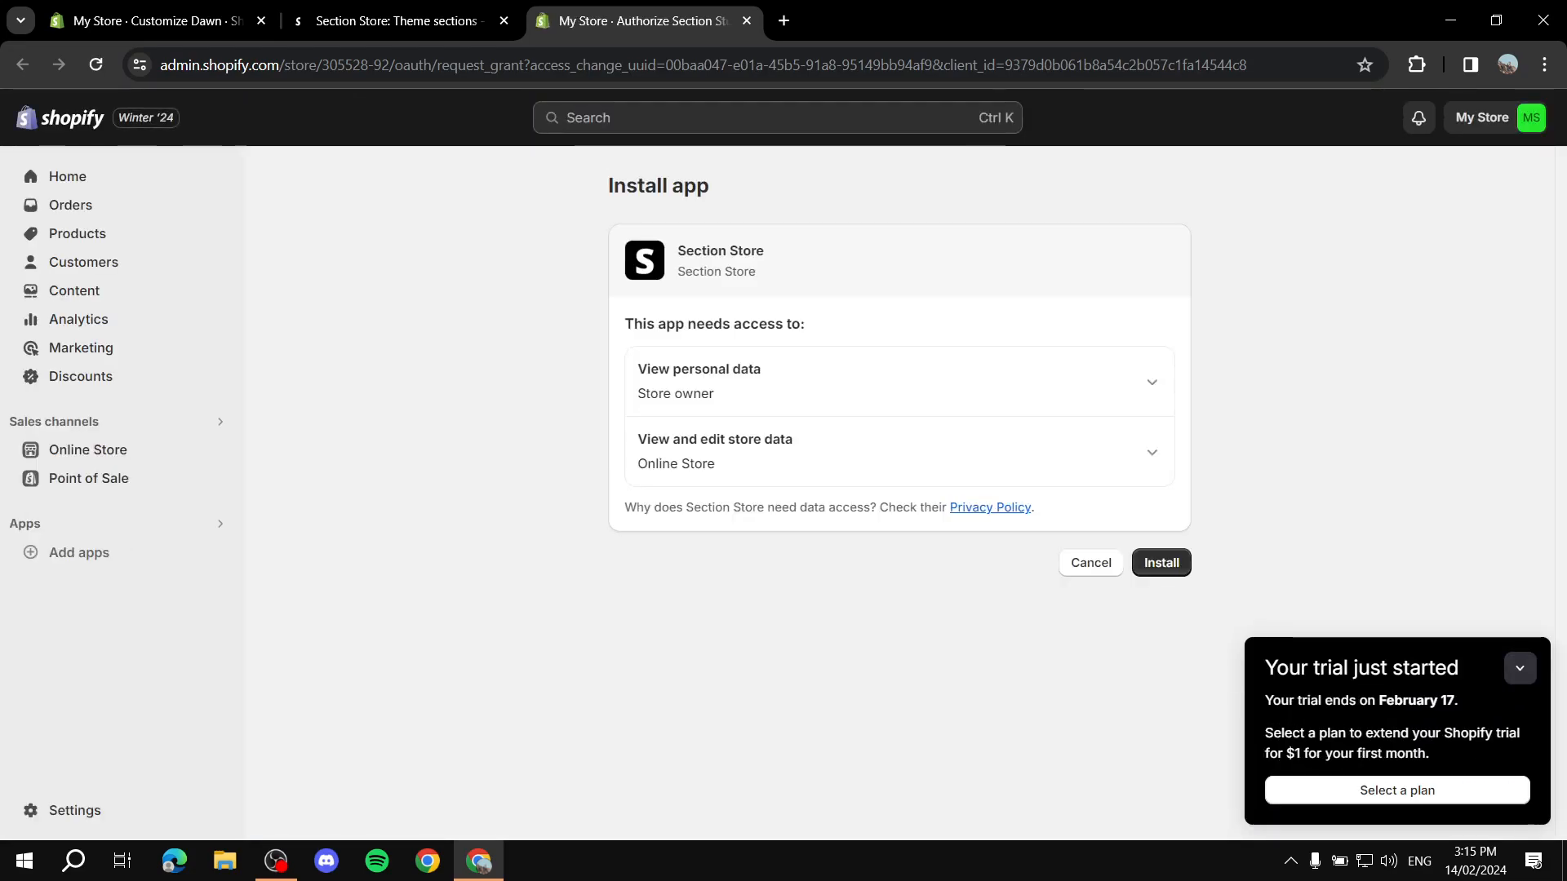
{"action": "left_click", "coordinate": [1161, 564]}
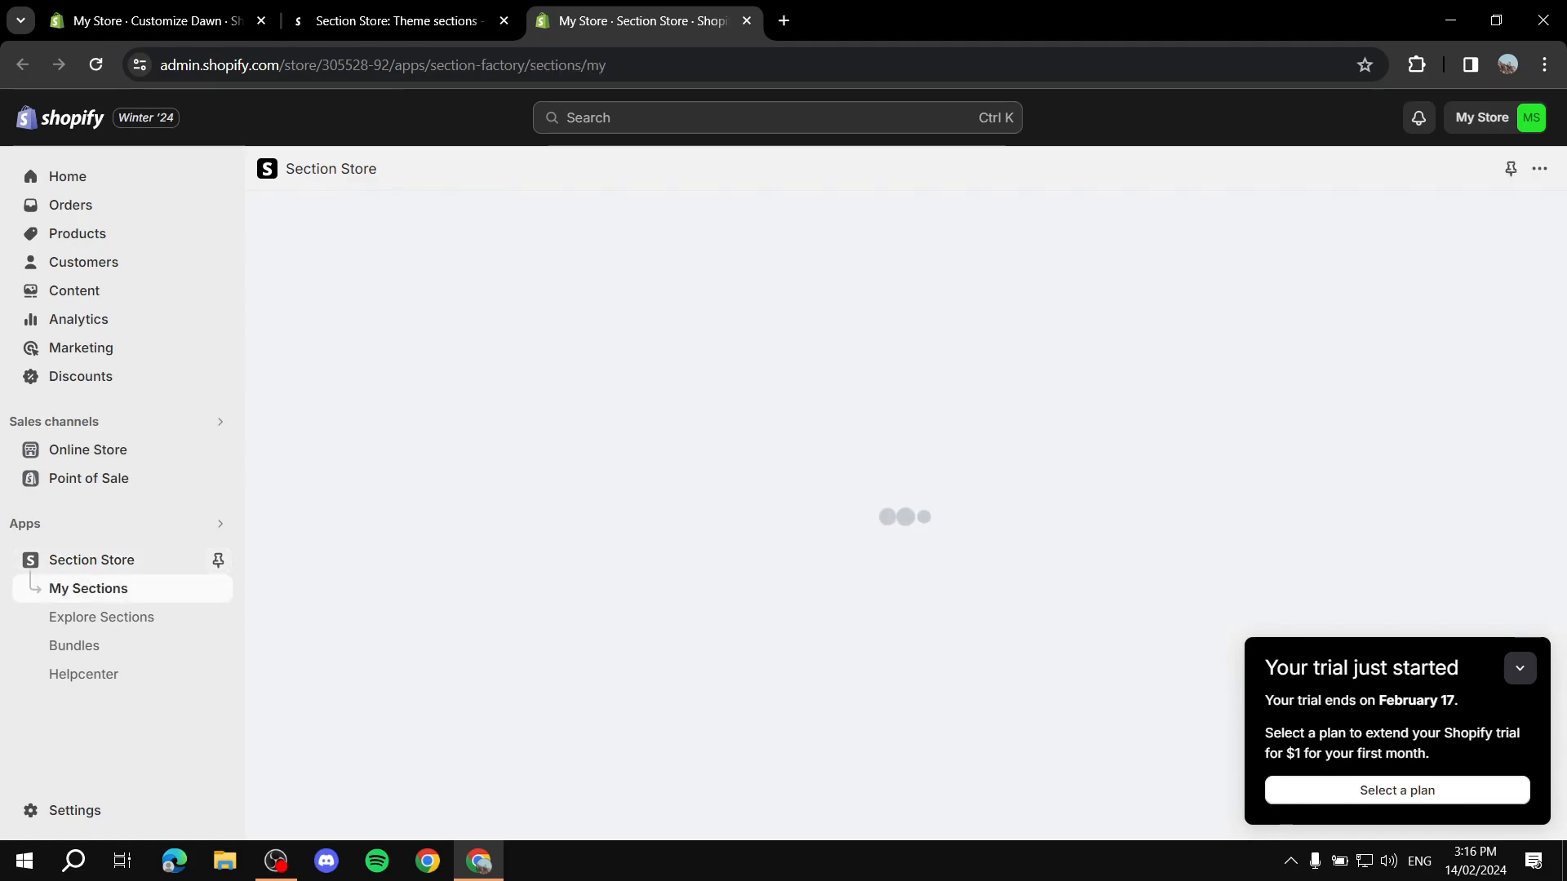
Open Section Store's section library, search it for "faq" and filter it to the FAQ category.
{"action": "scroll", "coordinate": [897, 514], "scroll_direction": "down", "scroll_amount": 1}
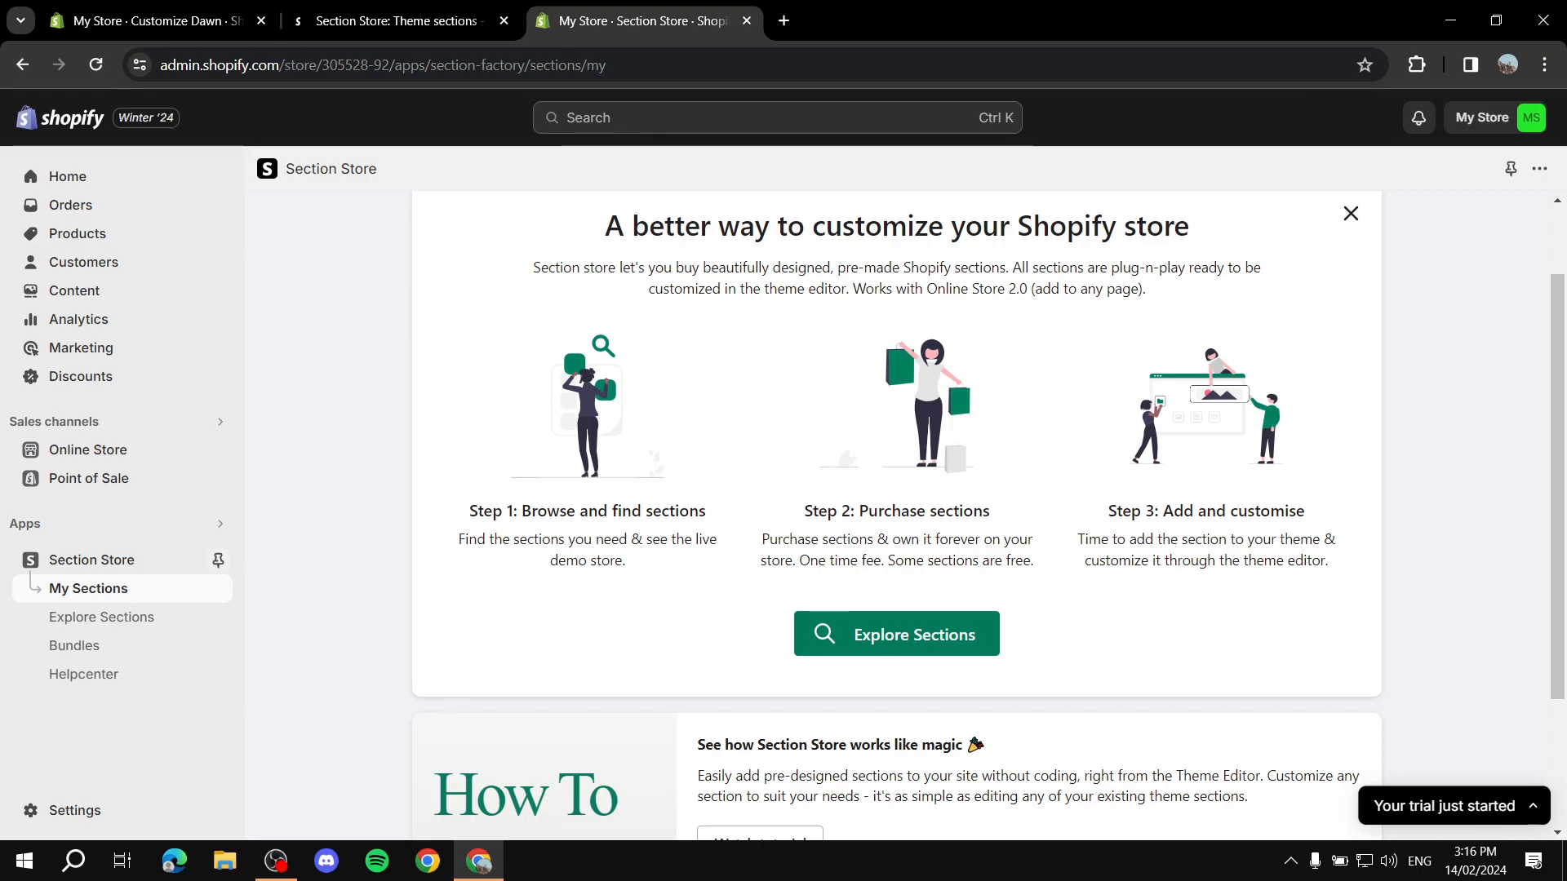
{"action": "scroll", "coordinate": [896, 514], "scroll_direction": "down", "scroll_amount": 3}
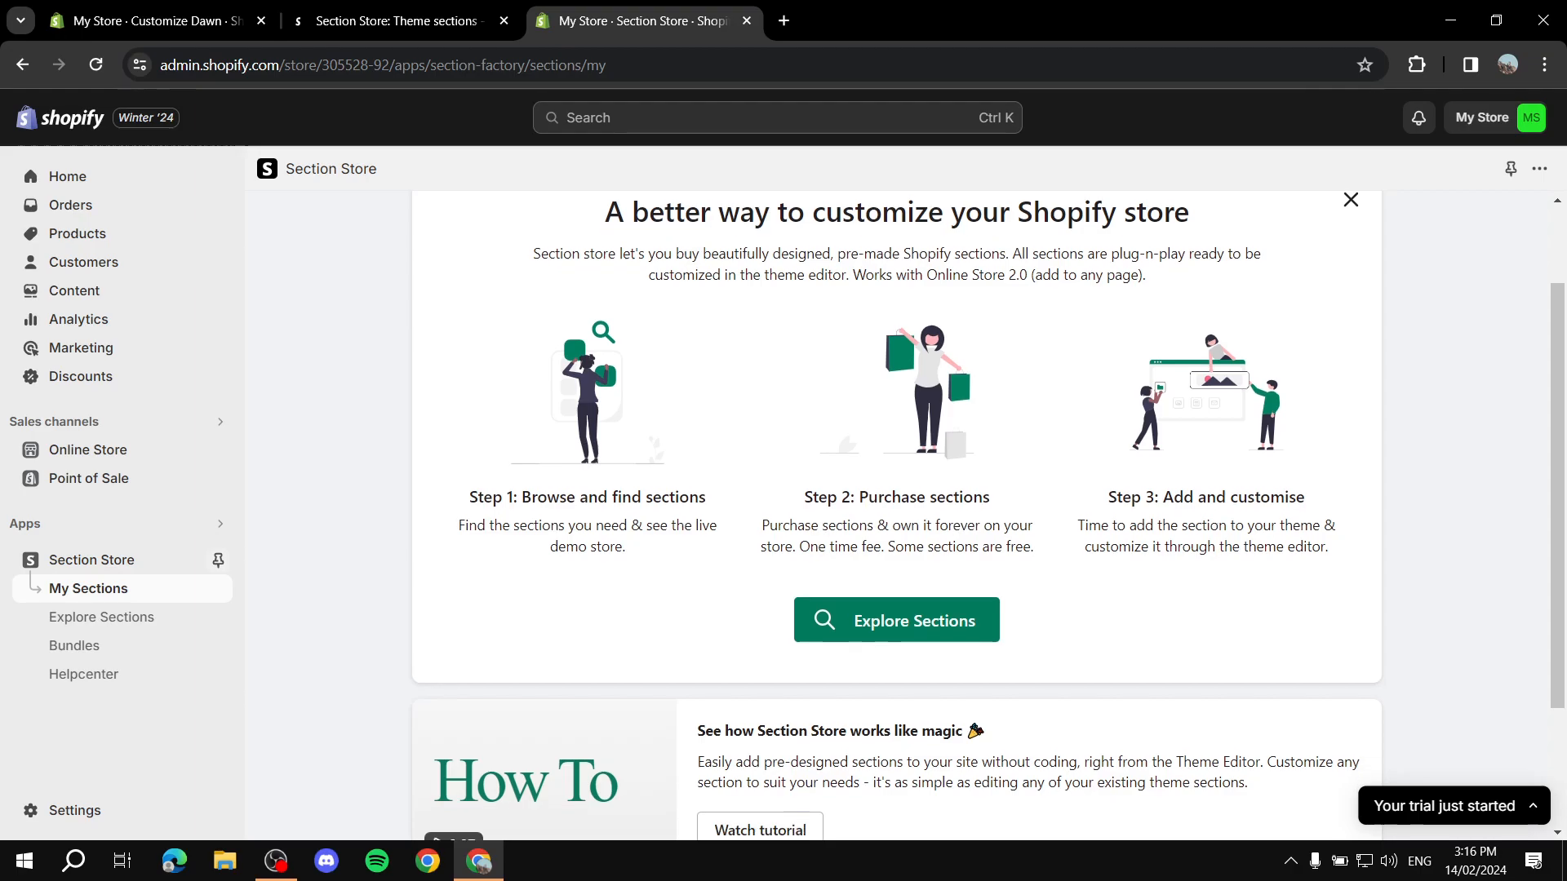
{"action": "scroll", "coordinate": [896, 514], "scroll_direction": "up", "scroll_amount": 4}
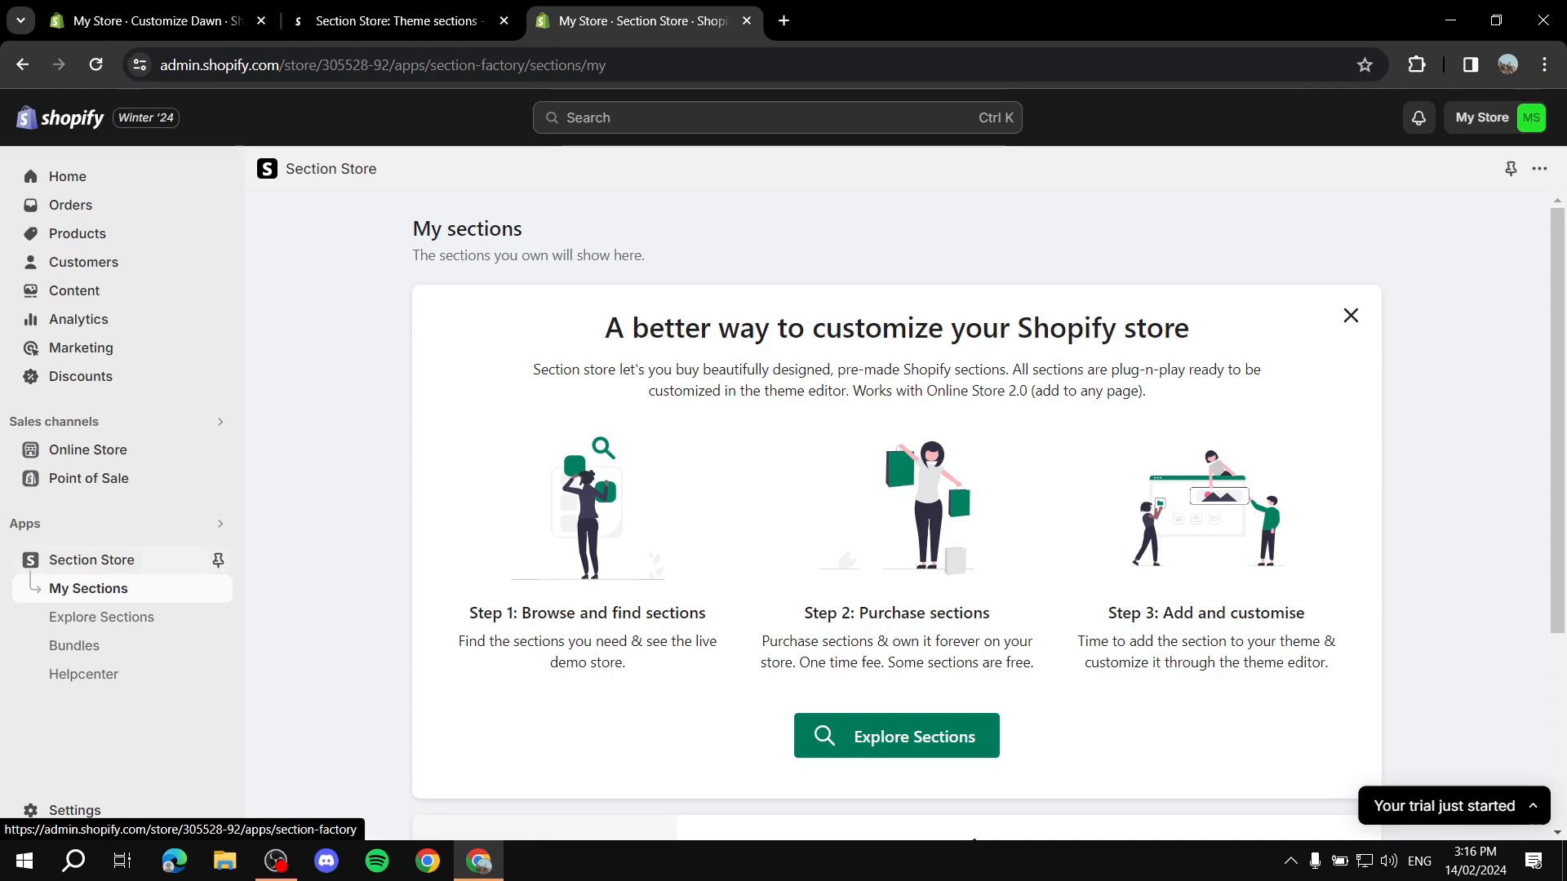
{"action": "left_click", "coordinate": [91, 560]}
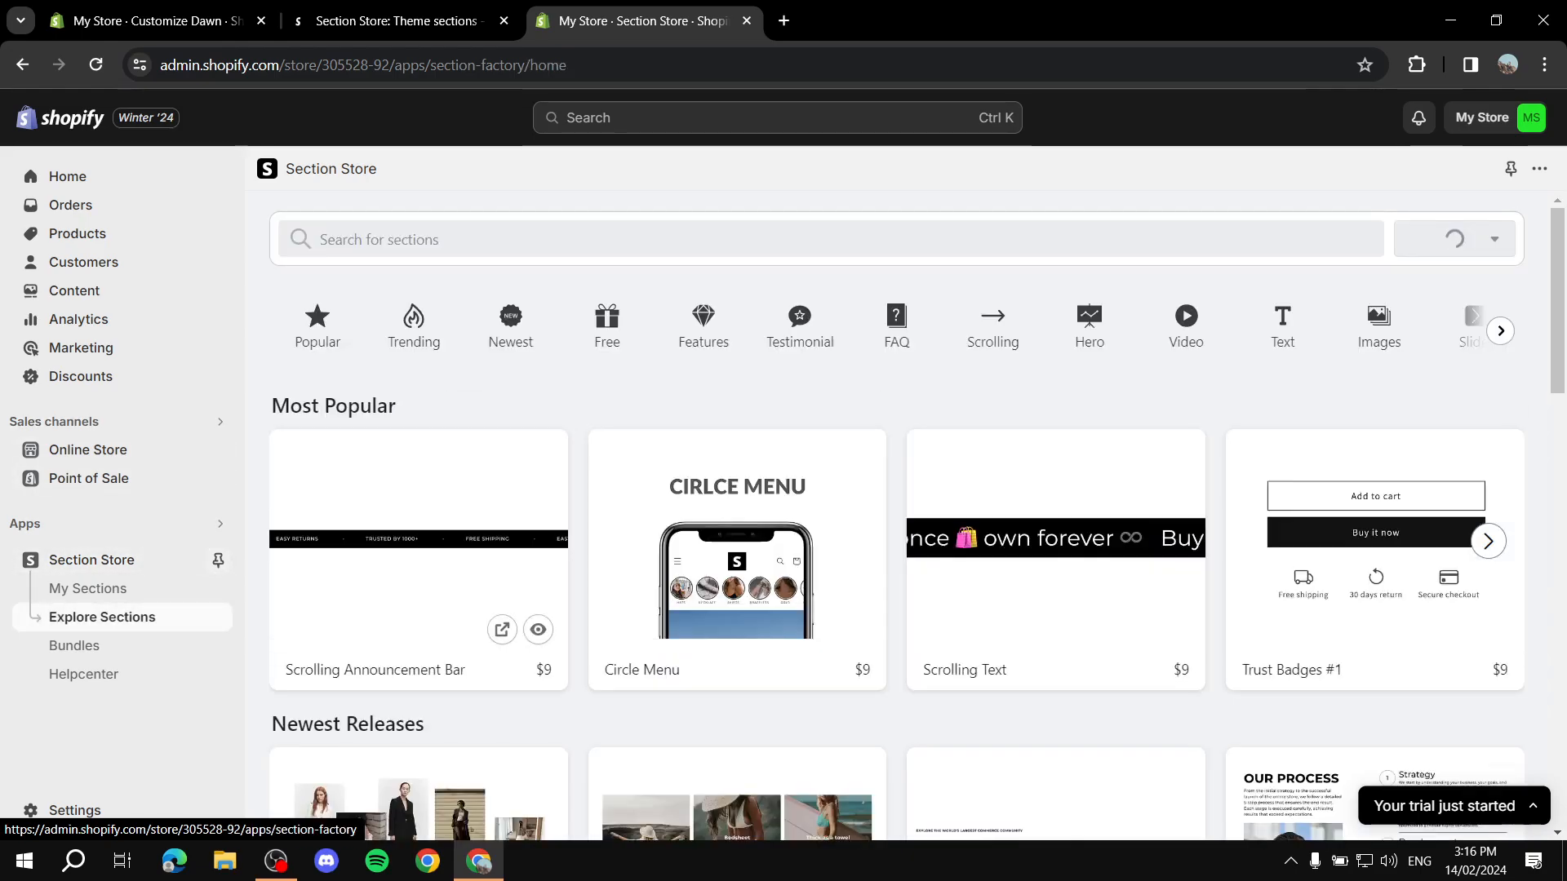
{"action": "left_click", "coordinate": [379, 239]}
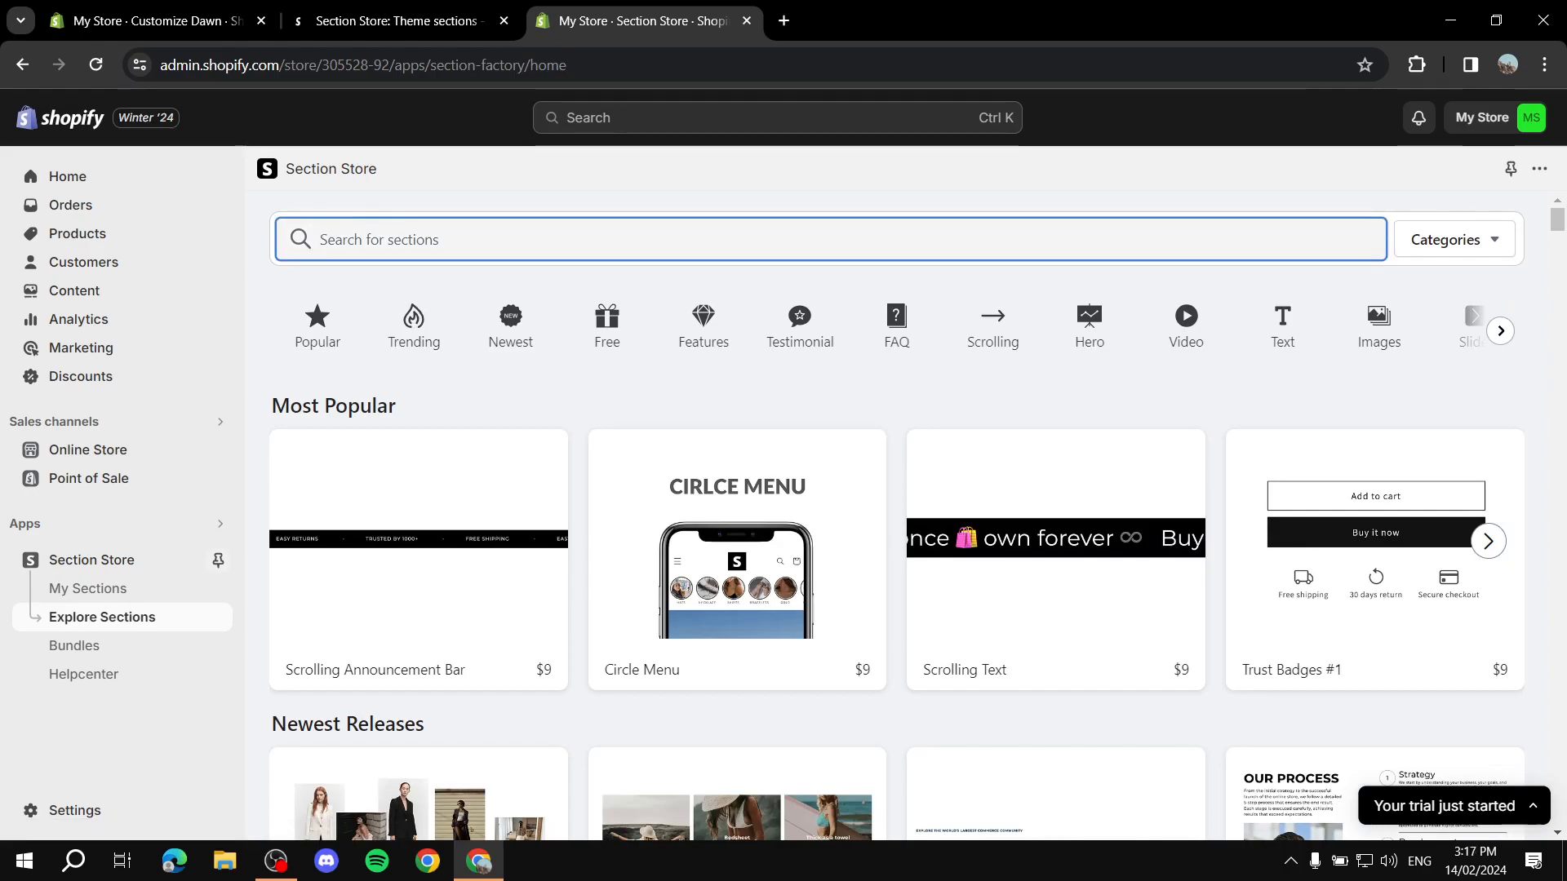
{"action": "type", "text": "faq"}
{"action": "left_click", "coordinate": [897, 327]}
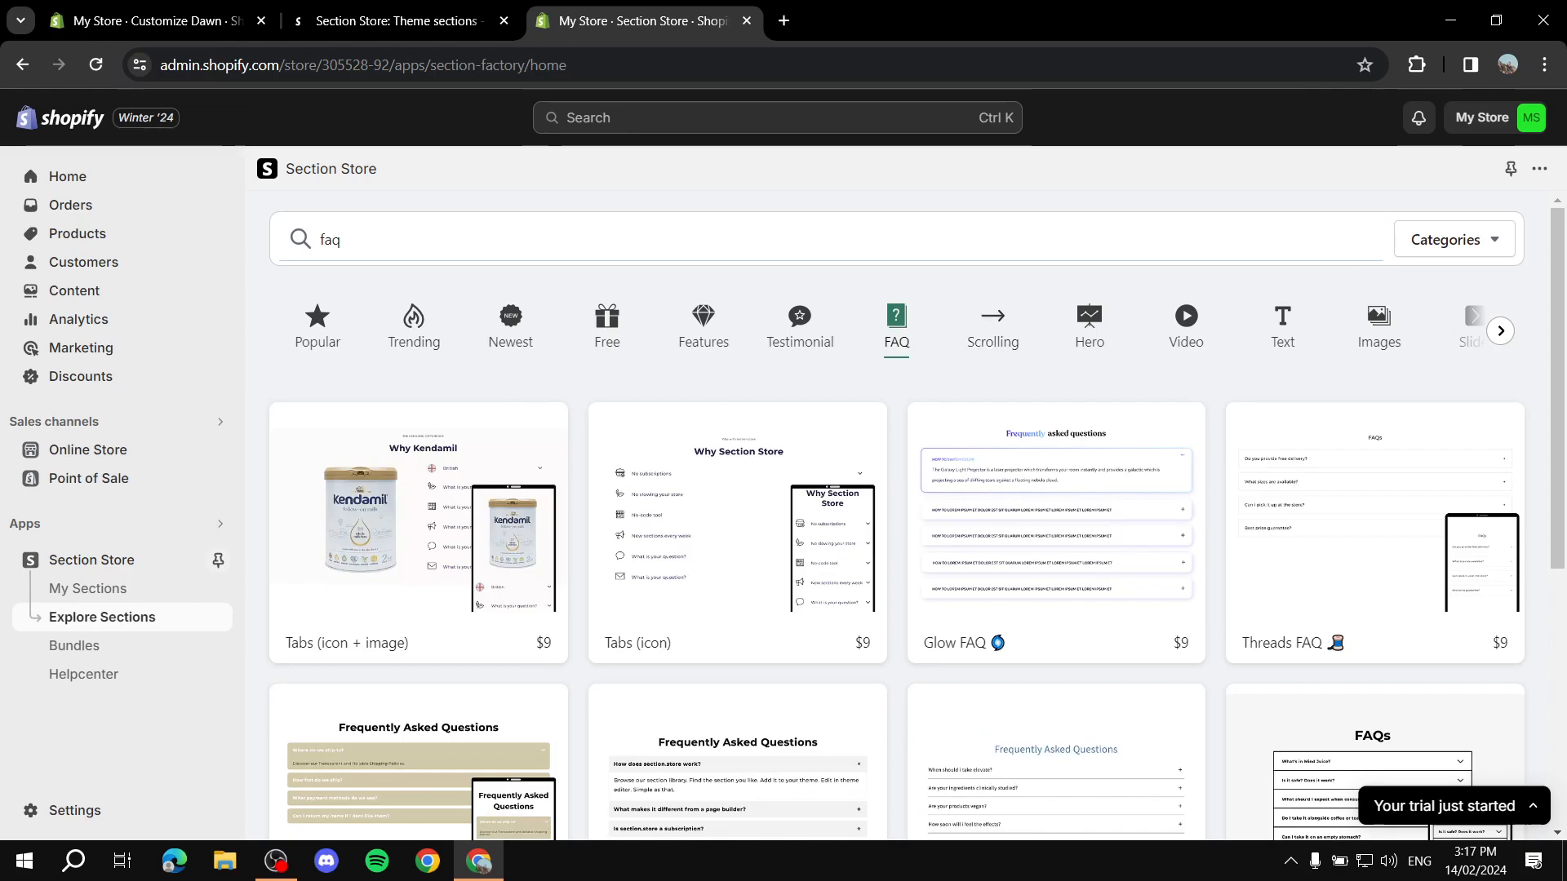
Examine the details and settings description of the Tabs (icon) section and close its preview.
{"action": "scroll", "coordinate": [898, 489], "scroll_direction": "down", "scroll_amount": 3}
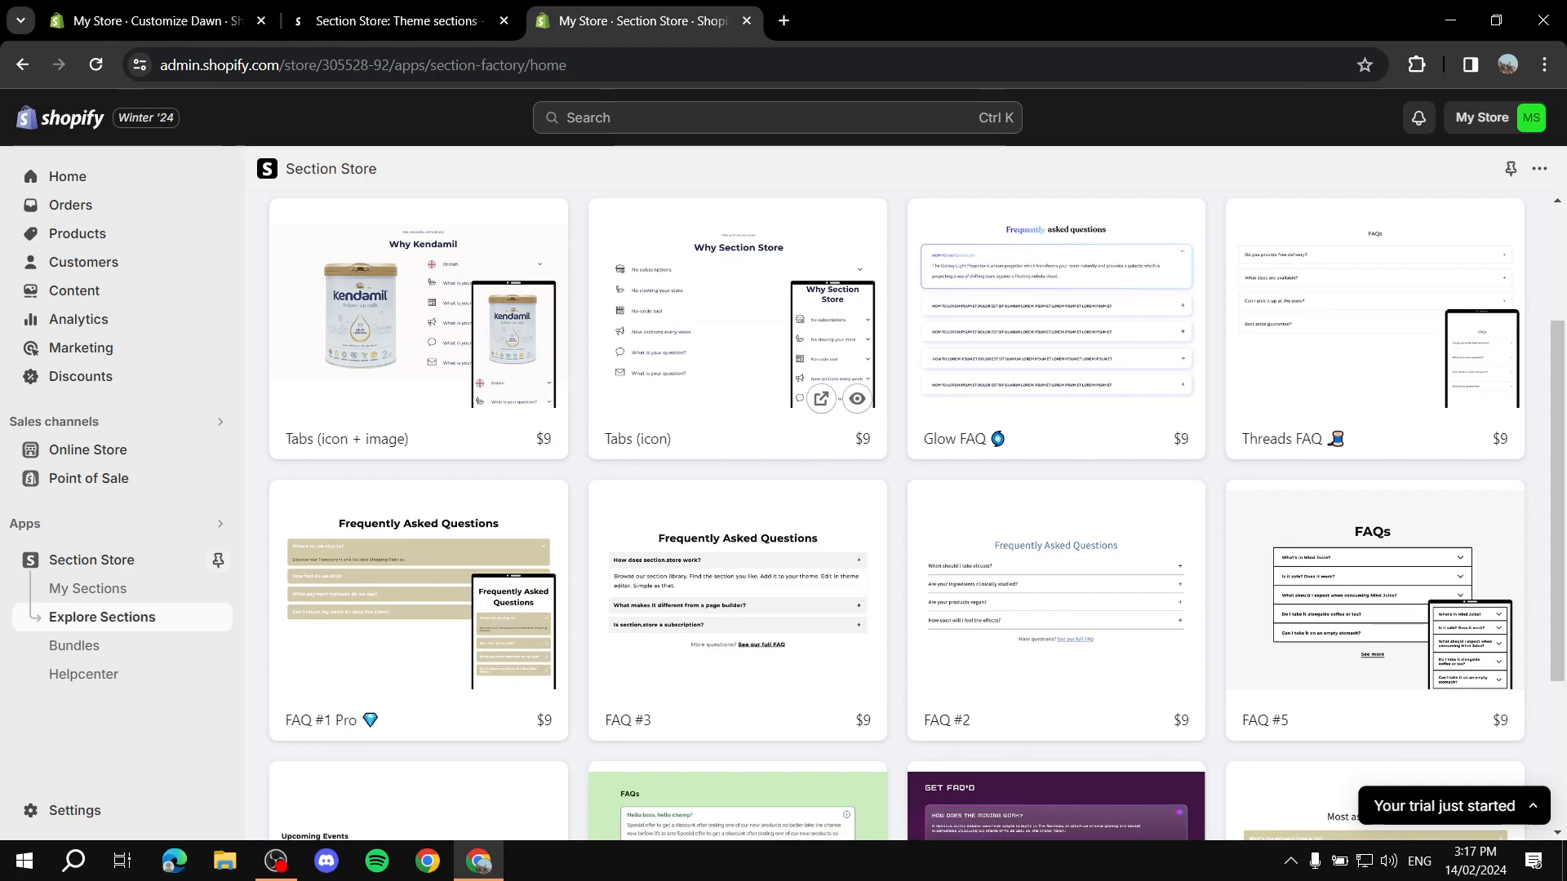
{"action": "left_click", "coordinate": [738, 329]}
{"action": "scroll", "coordinate": [904, 543], "scroll_direction": "down", "scroll_amount": 3}
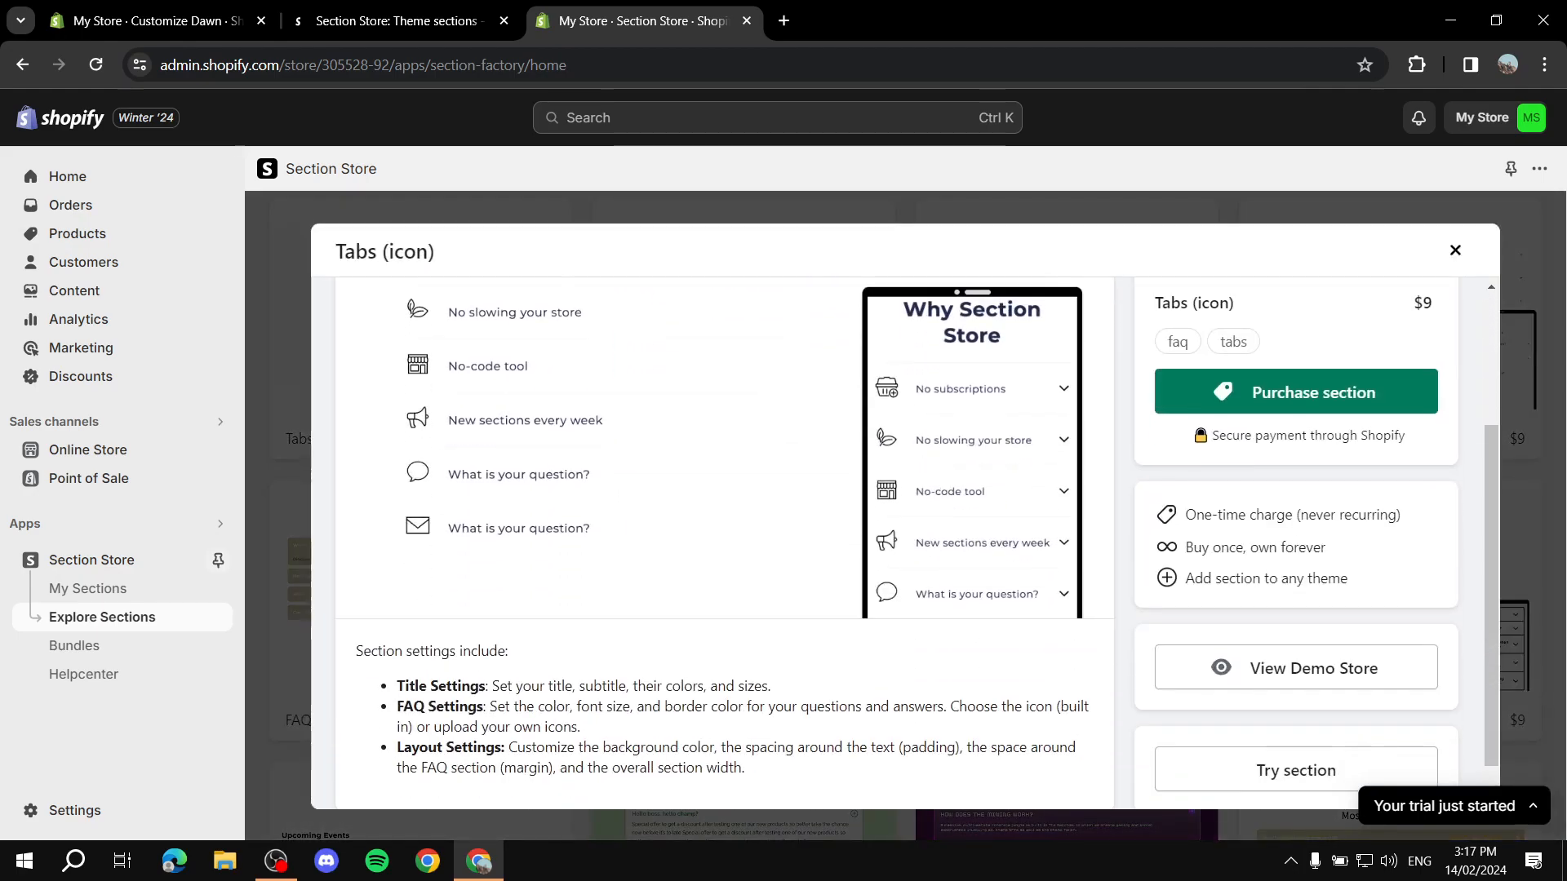
{"action": "scroll", "coordinate": [904, 544], "scroll_direction": "up", "scroll_amount": 3}
{"action": "scroll", "coordinate": [904, 544], "scroll_direction": "down", "scroll_amount": 3}
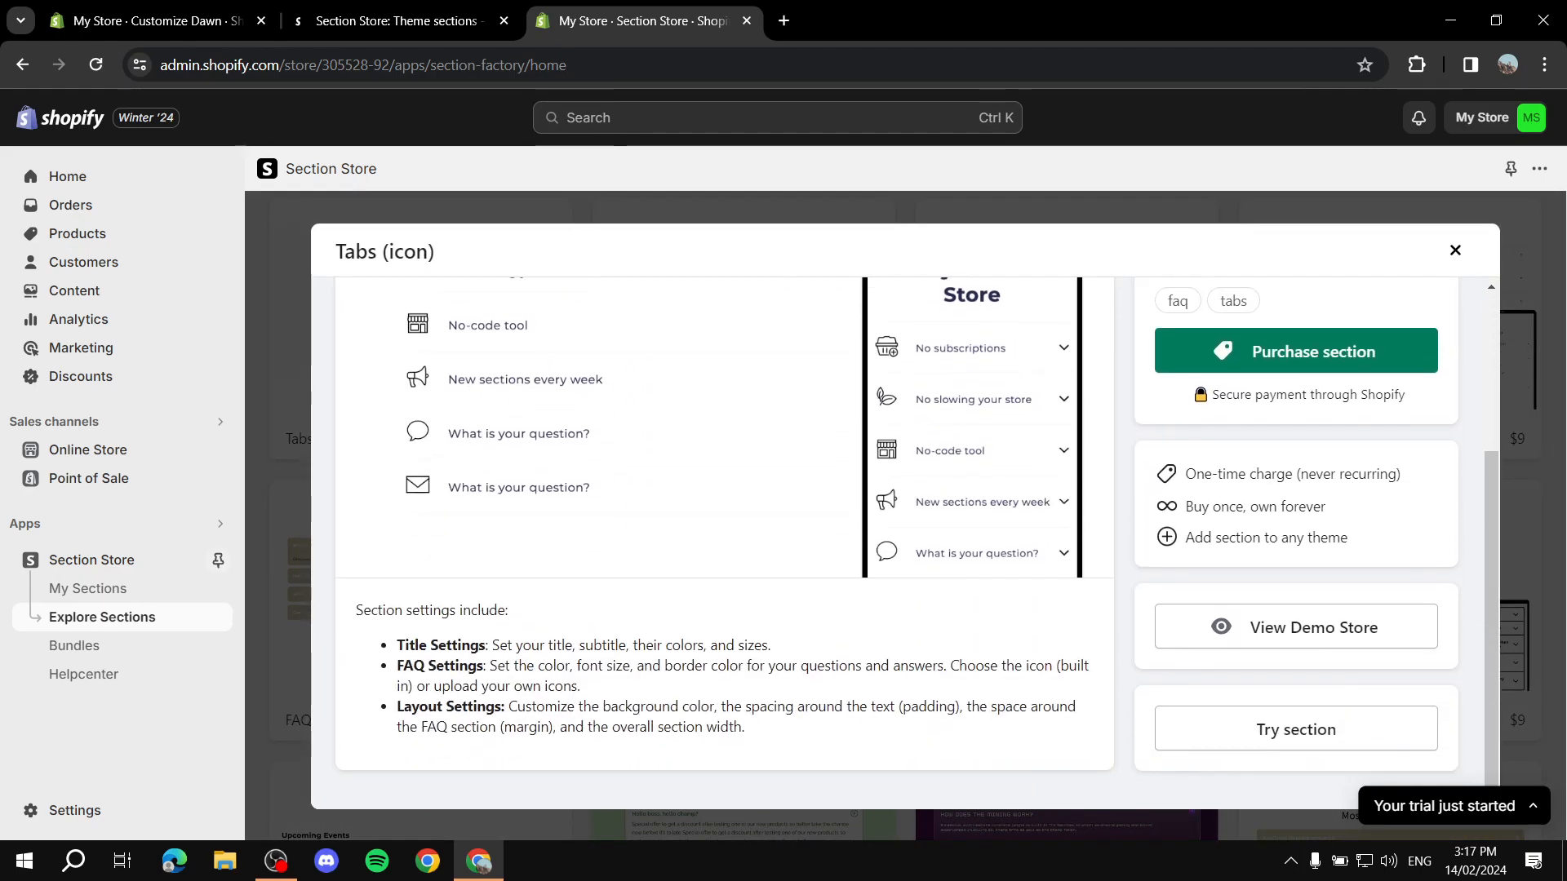
{"action": "left_click", "coordinate": [1456, 250]}
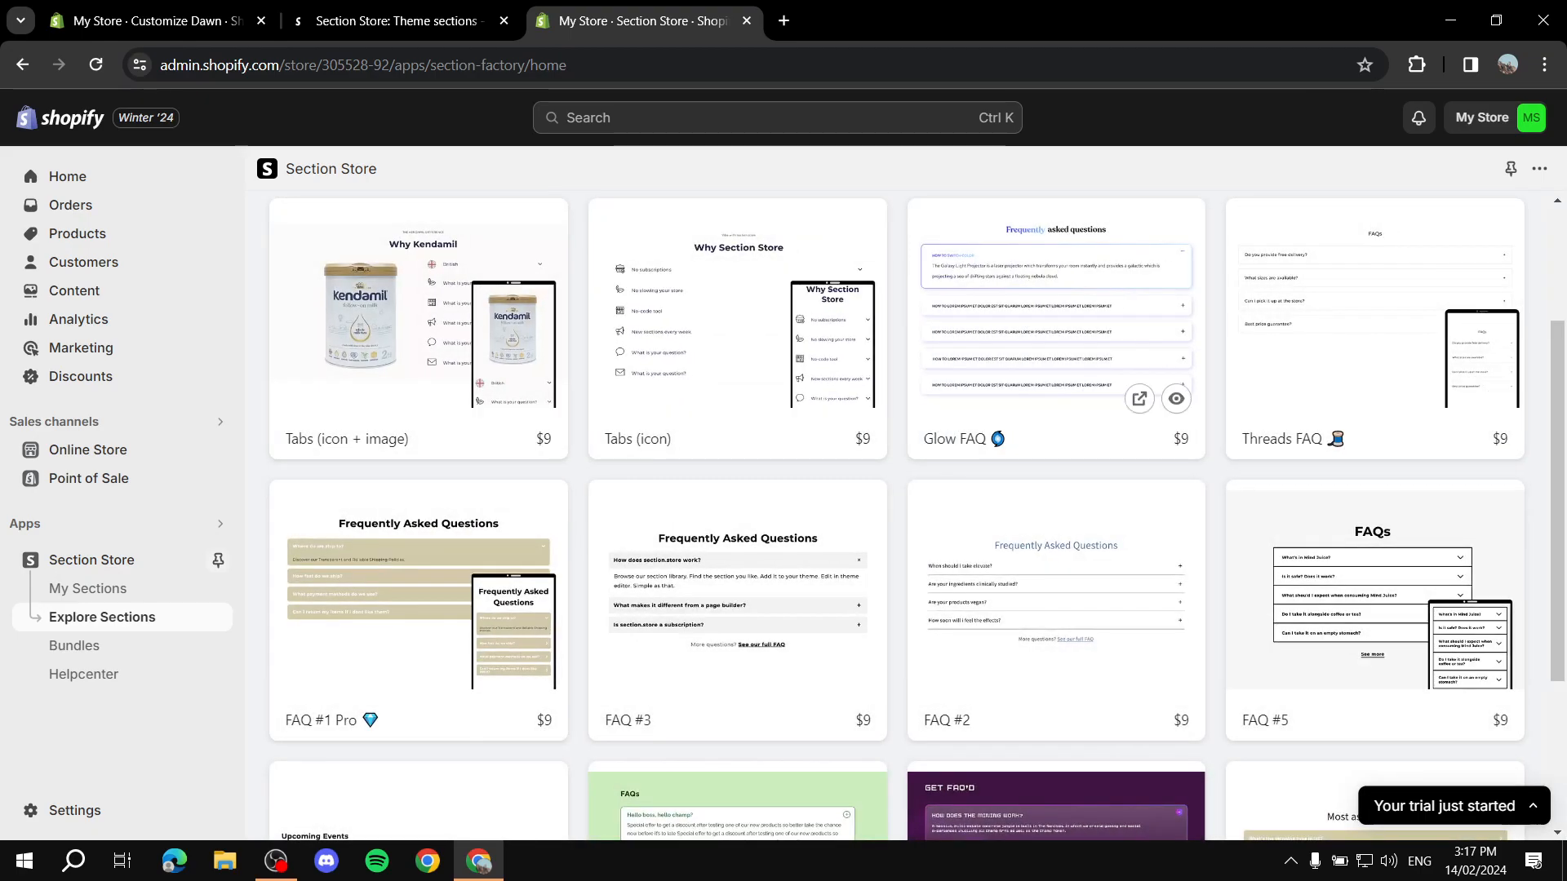
View the Glow FAQ section's details, launch its trial in the theme editor, and close that trial tab.
{"action": "left_click", "coordinate": [1176, 399]}
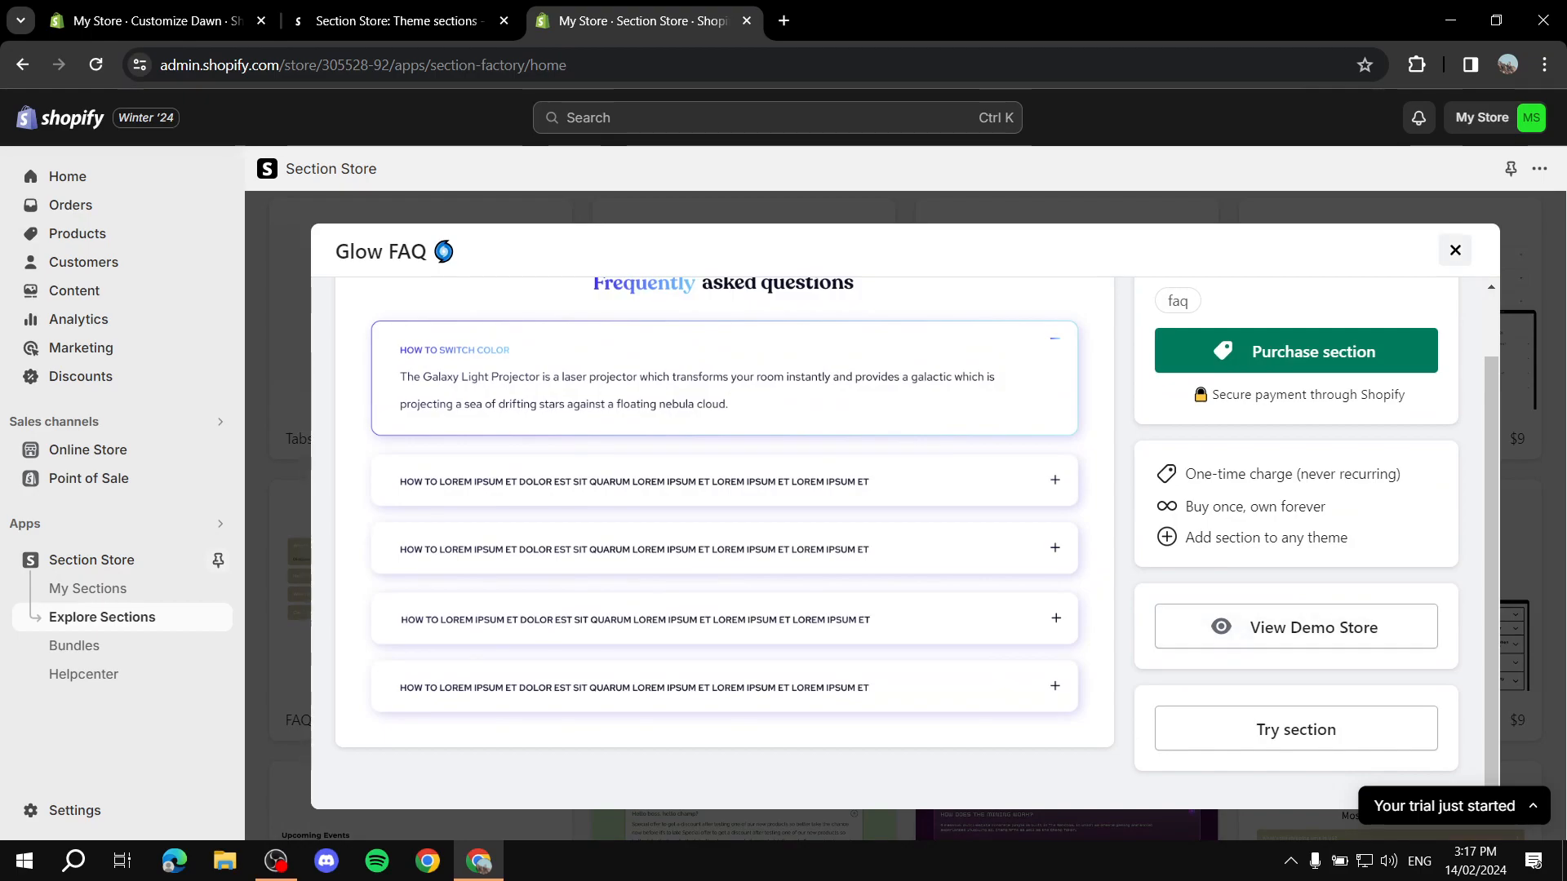
{"action": "left_click", "coordinate": [1296, 729]}
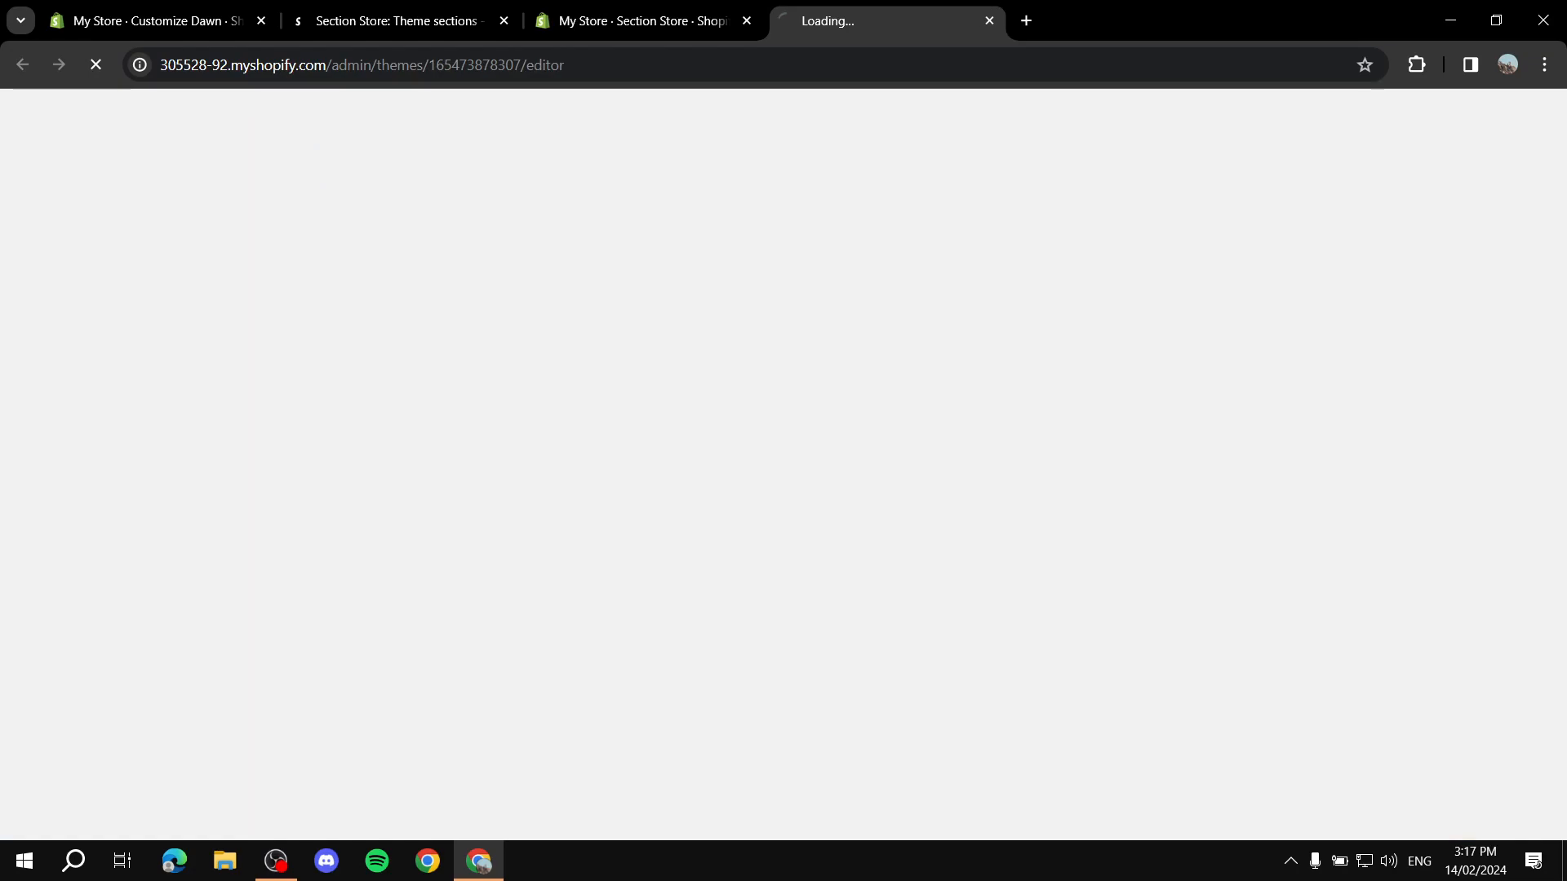
{"action": "left_click", "coordinate": [990, 21]}
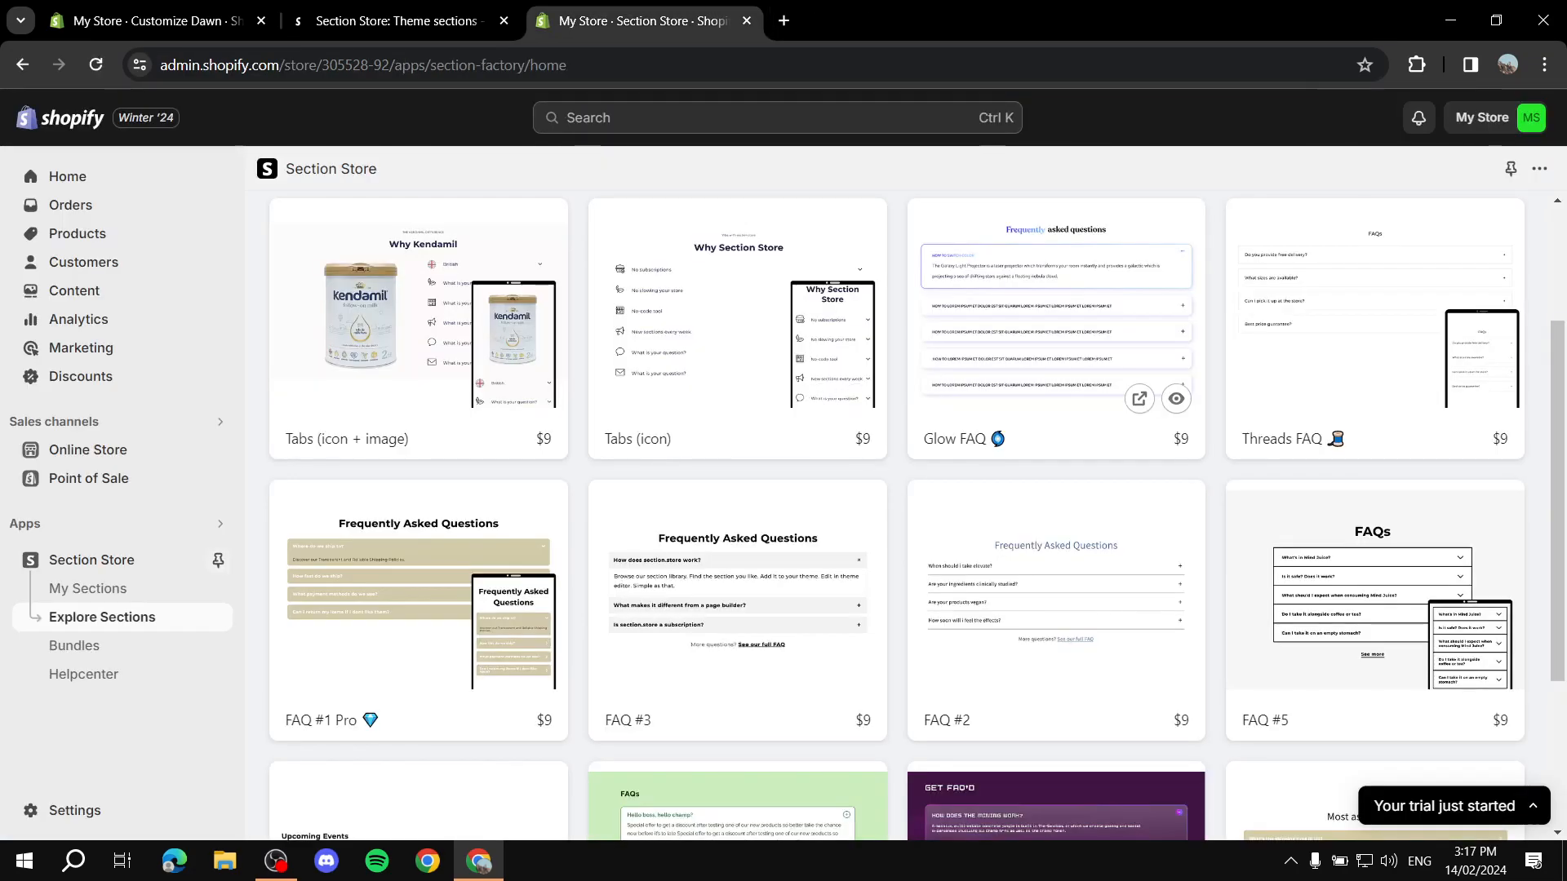
Get the free FAQ #1 section and add it to the Dawn (Live) theme.
{"action": "scroll", "coordinate": [1374, 327], "scroll_direction": "down", "scroll_amount": 1}
{"action": "scroll", "coordinate": [1374, 327], "scroll_direction": "down", "scroll_amount": 2}
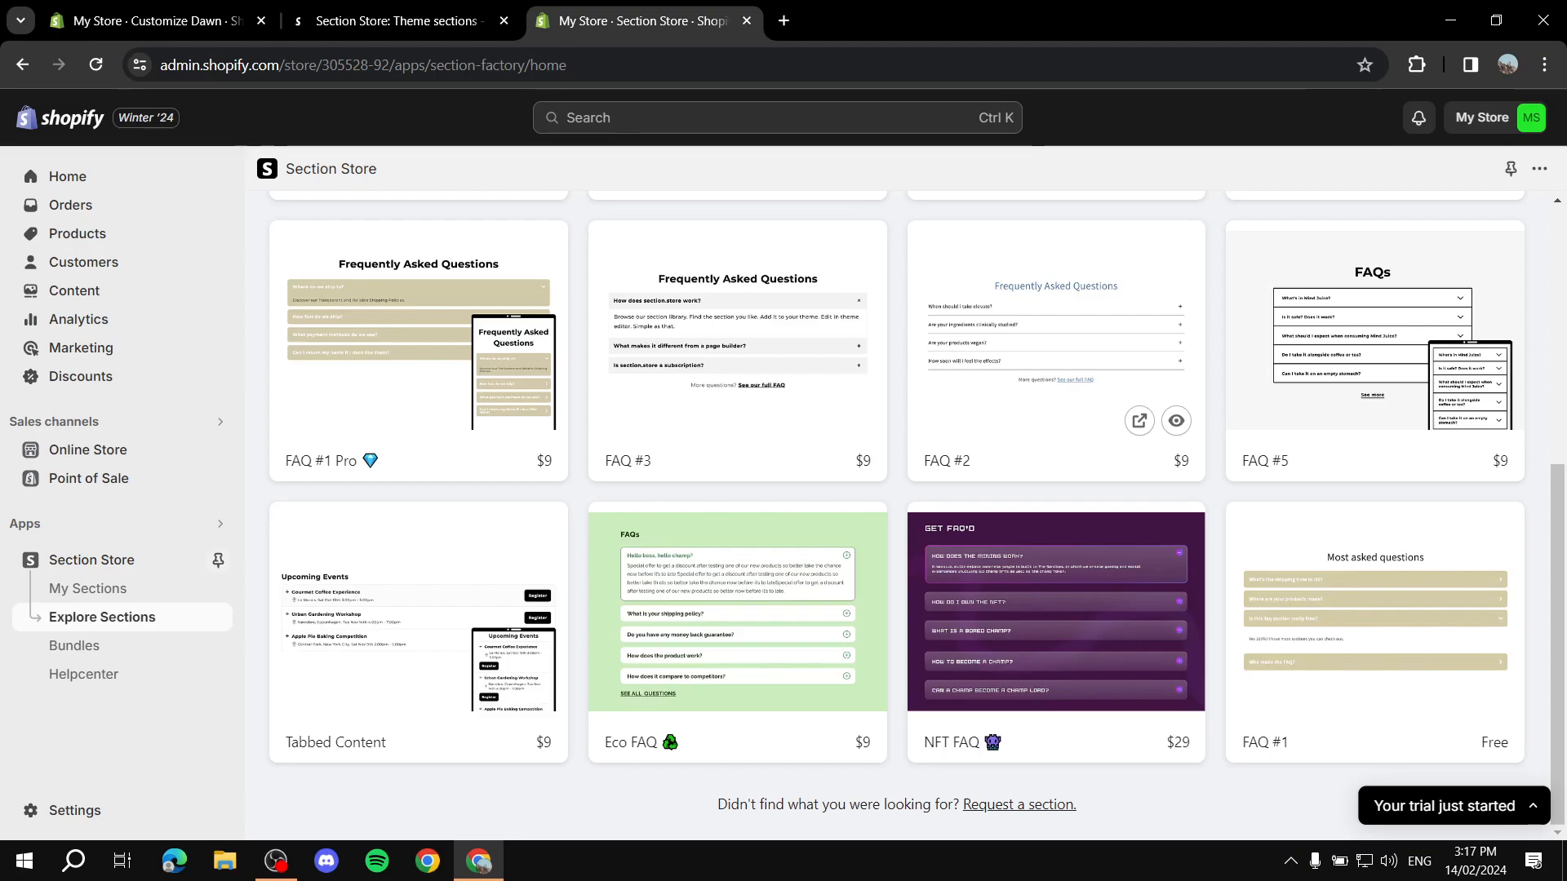
{"action": "mouse_move", "coordinate": [1374, 634]}
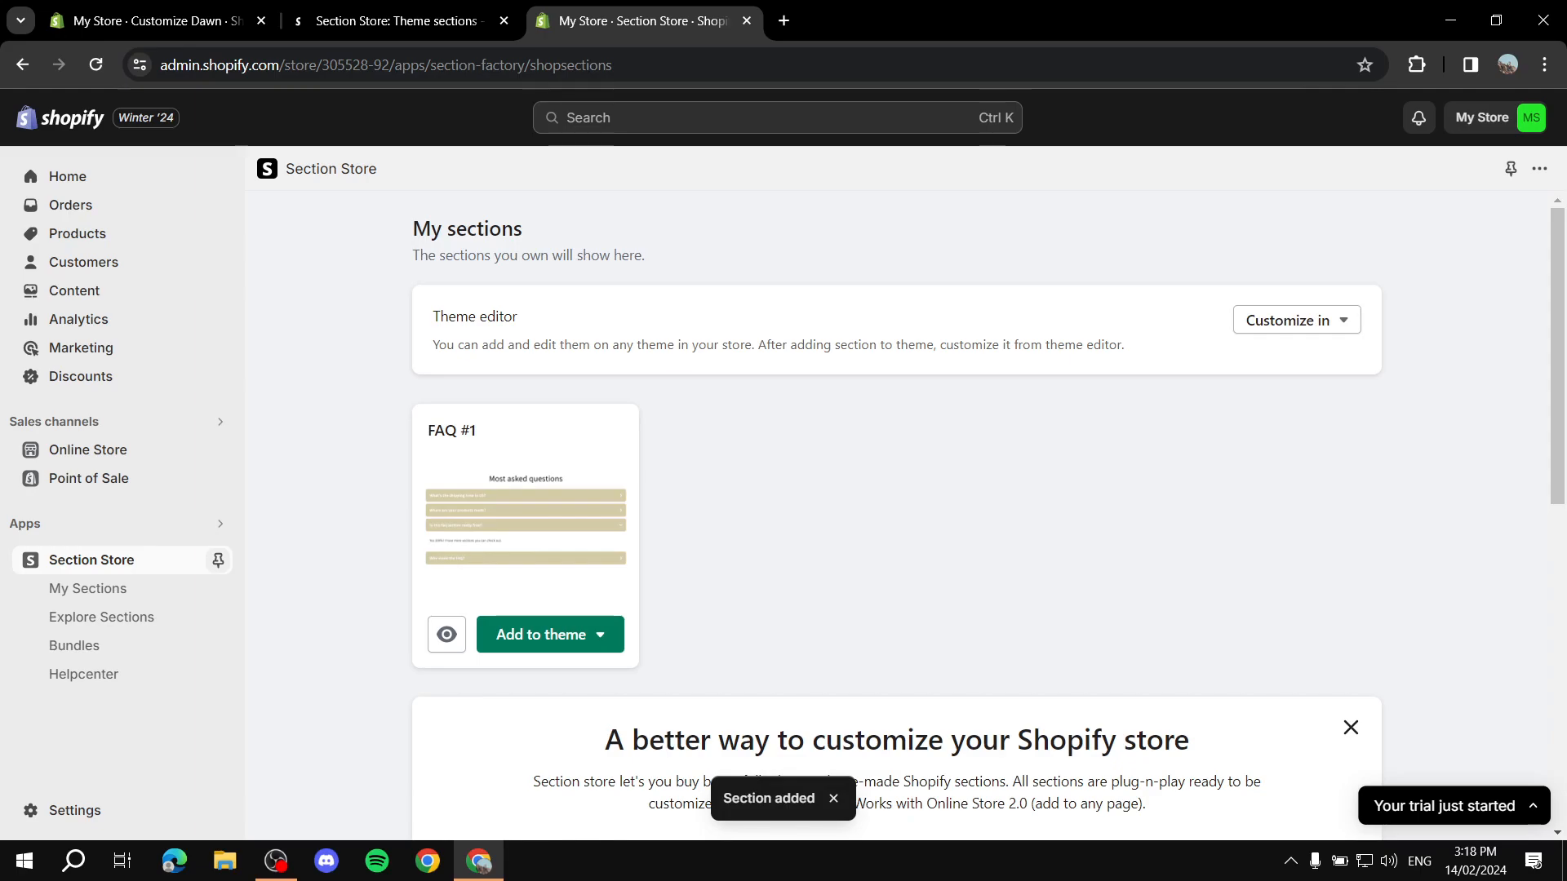
{"action": "left_click", "coordinate": [551, 634]}
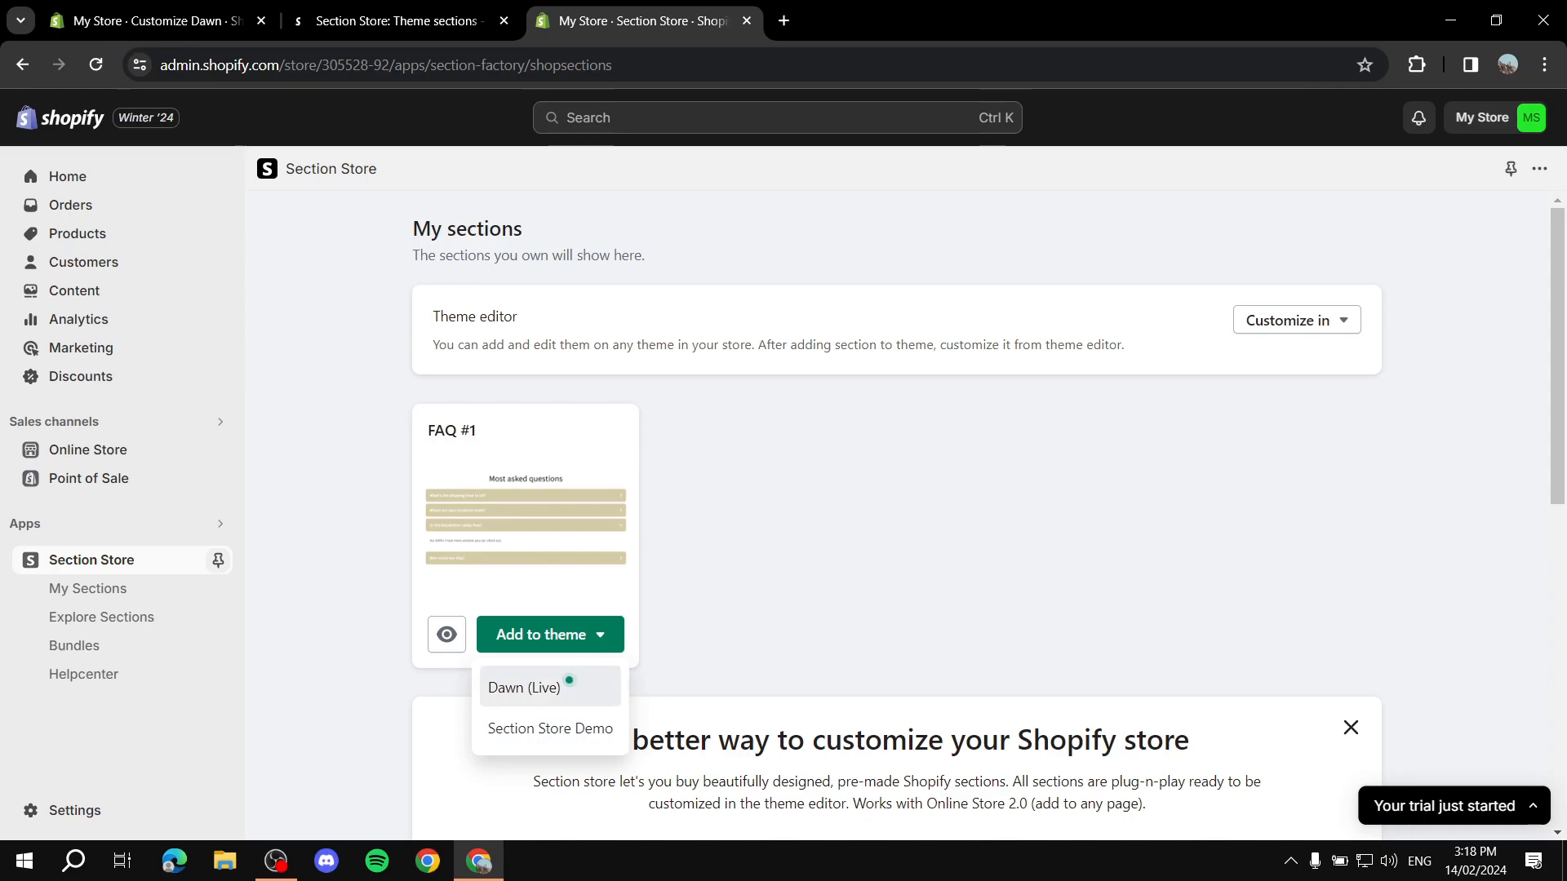
{"action": "left_click", "coordinate": [539, 688]}
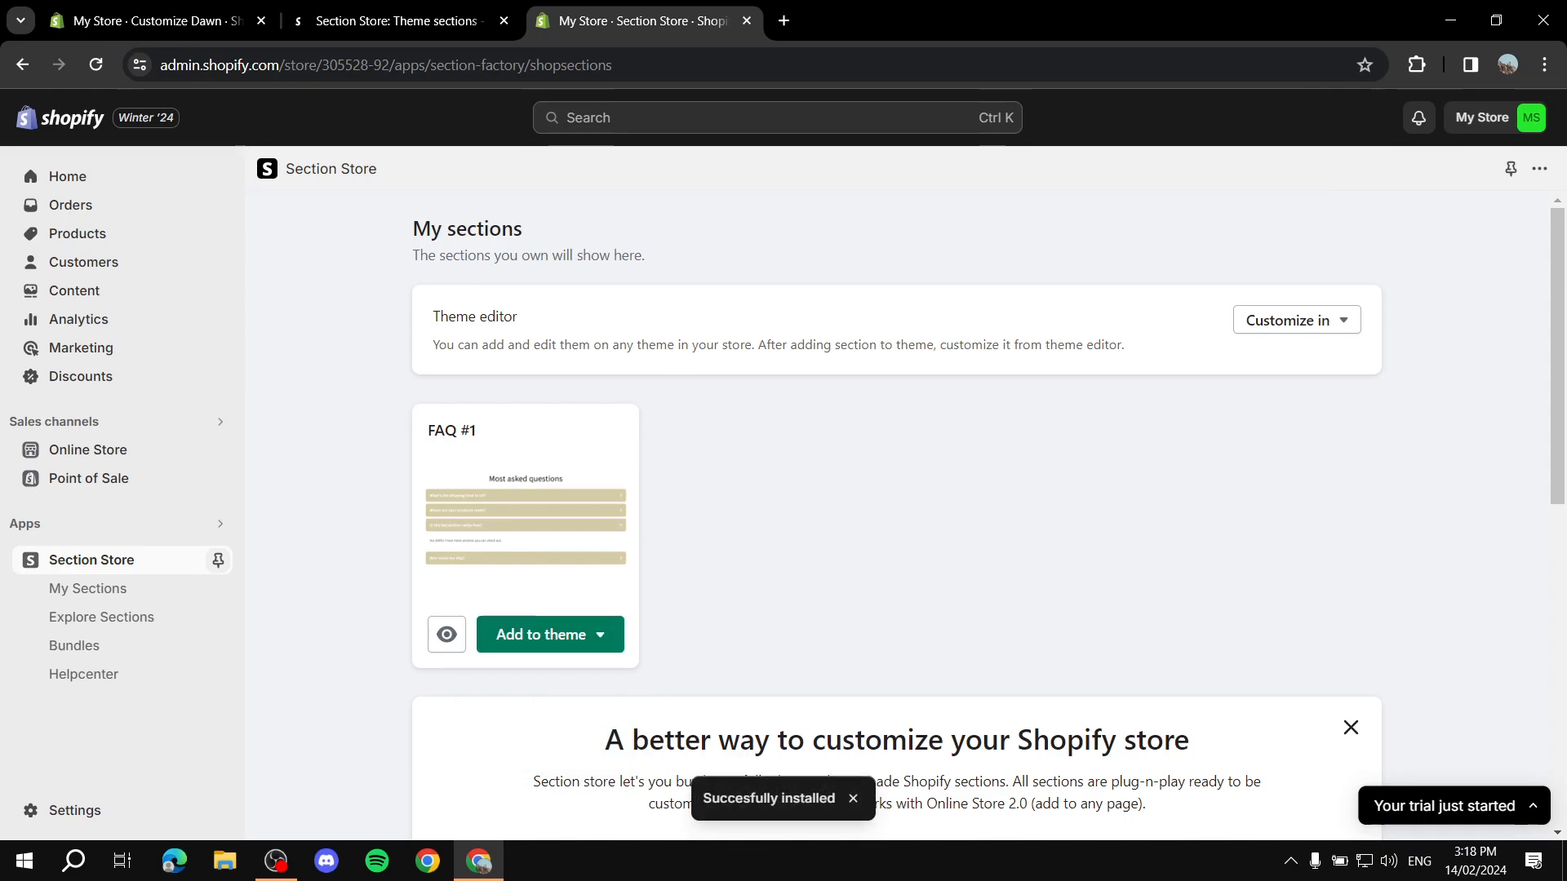
{"action": "left_click_drag", "start_coordinate": [702, 798], "coordinate": [835, 798]}
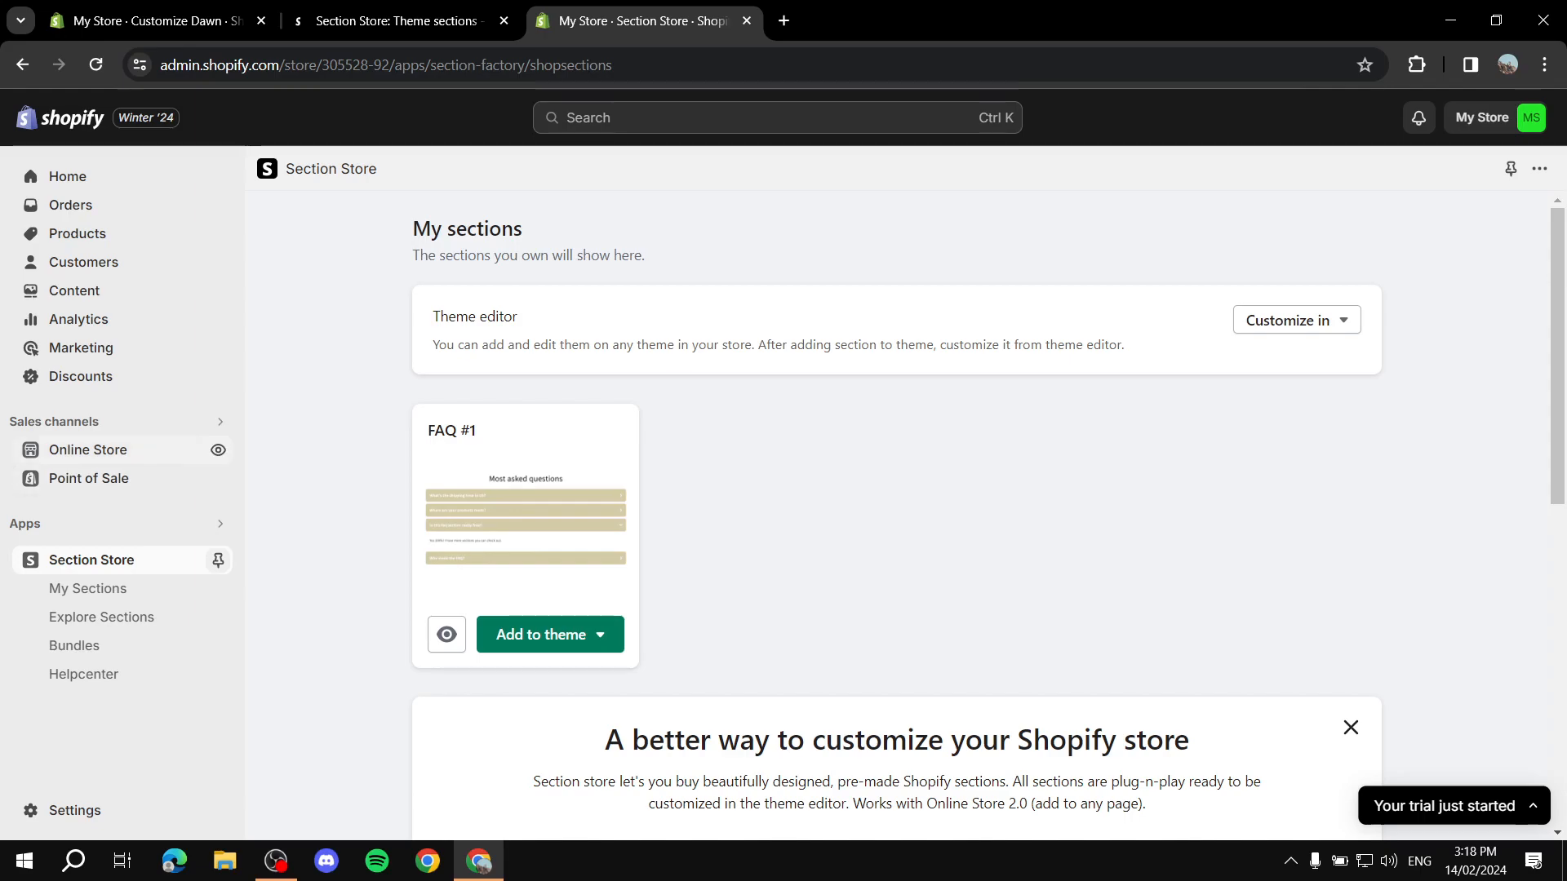
Create a page template named FAQ, based on the Default page, in the Dawn theme's editor.
{"action": "left_click", "coordinate": [89, 450]}
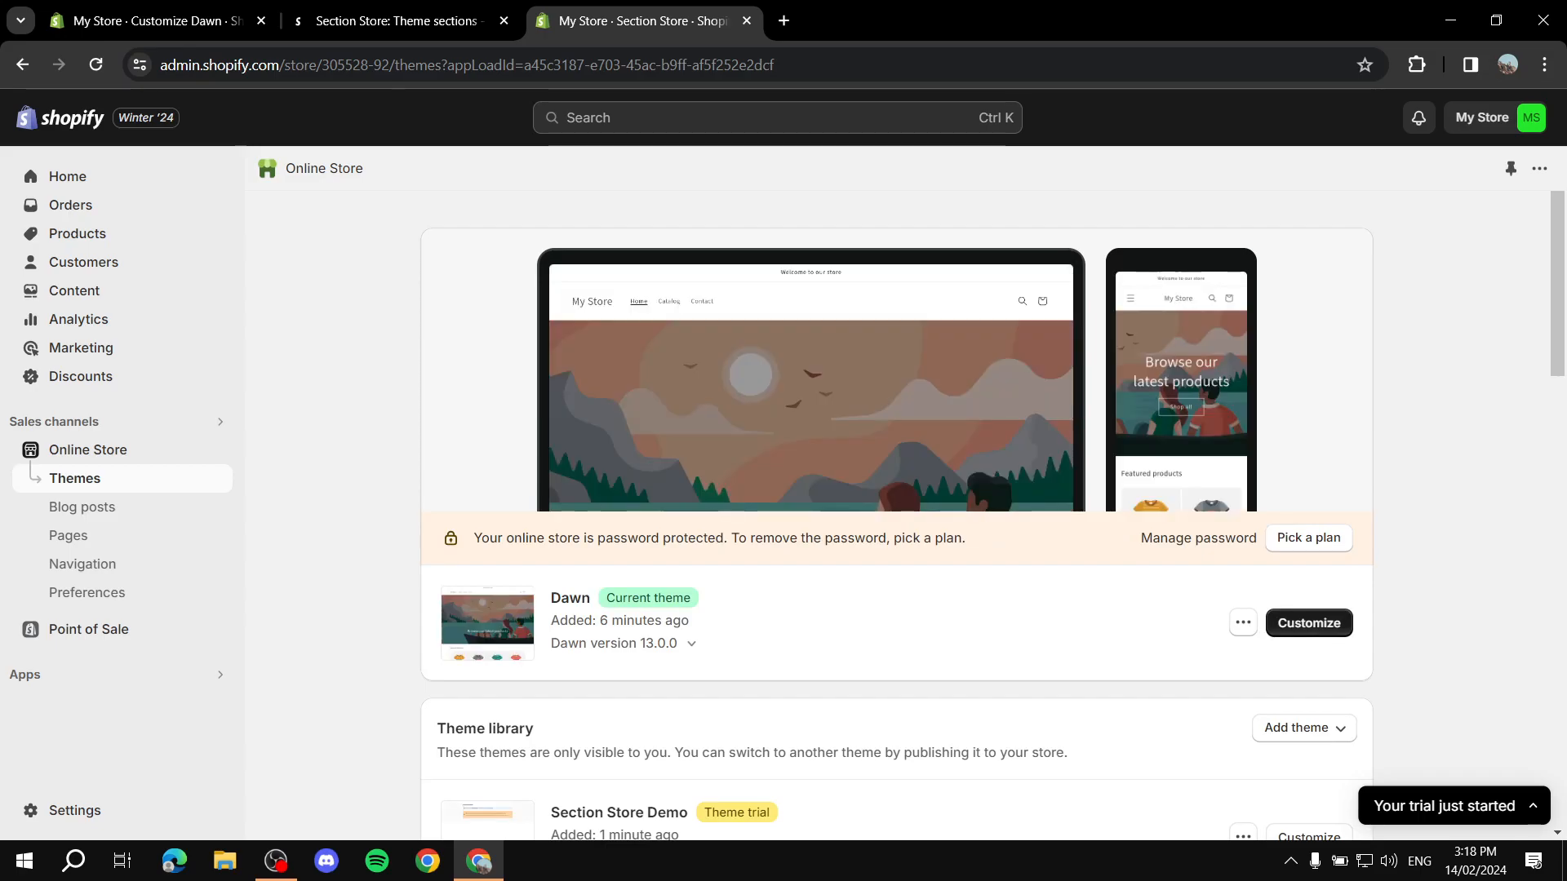
{"action": "left_click", "coordinate": [1309, 622]}
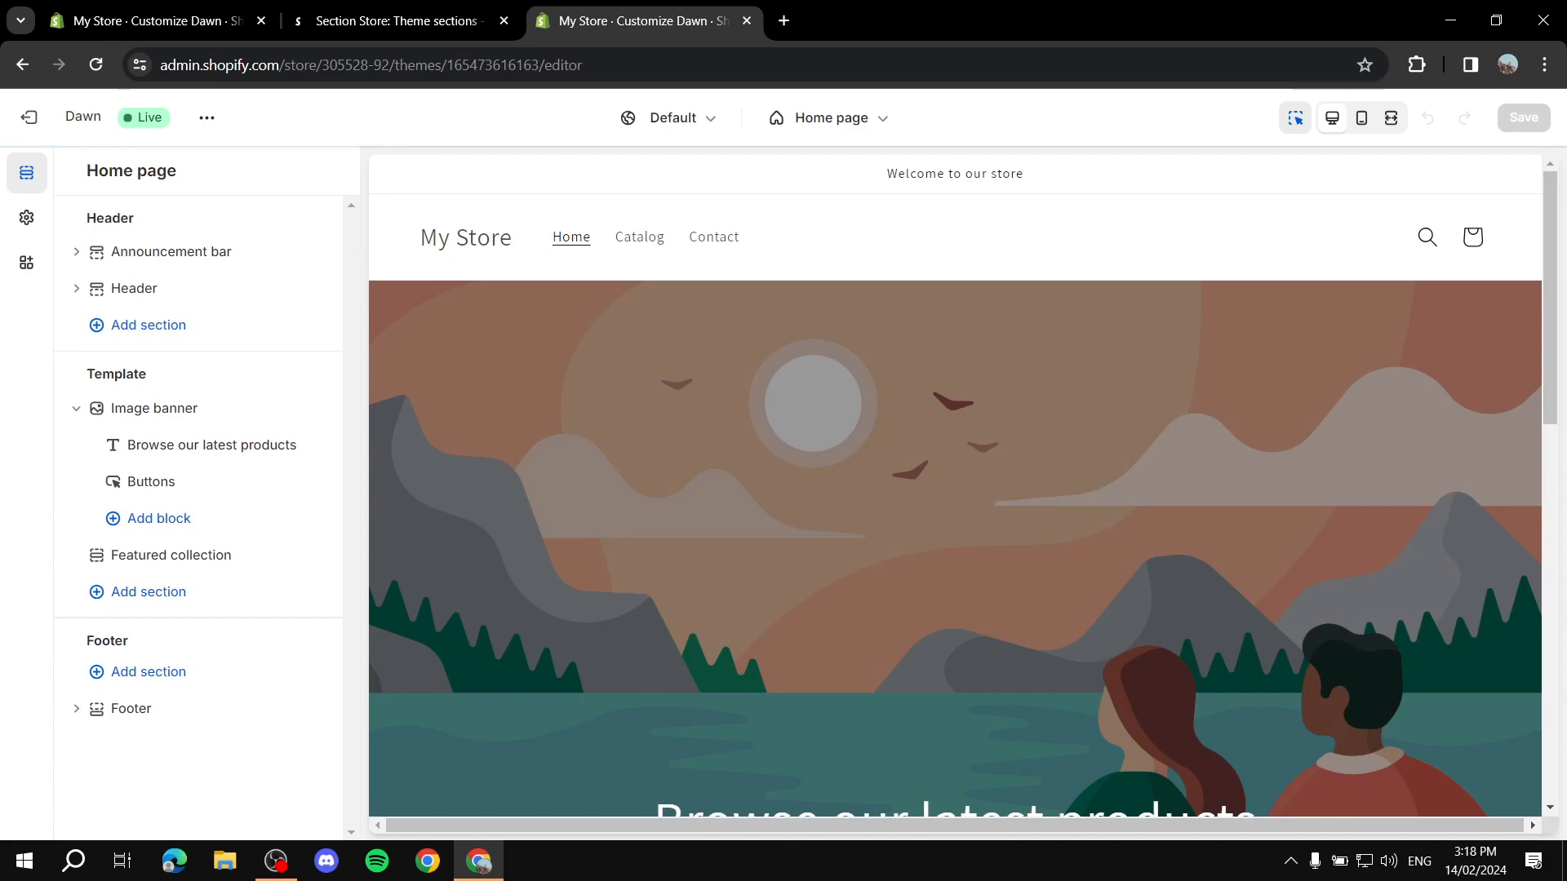
{"action": "left_click", "coordinate": [826, 117]}
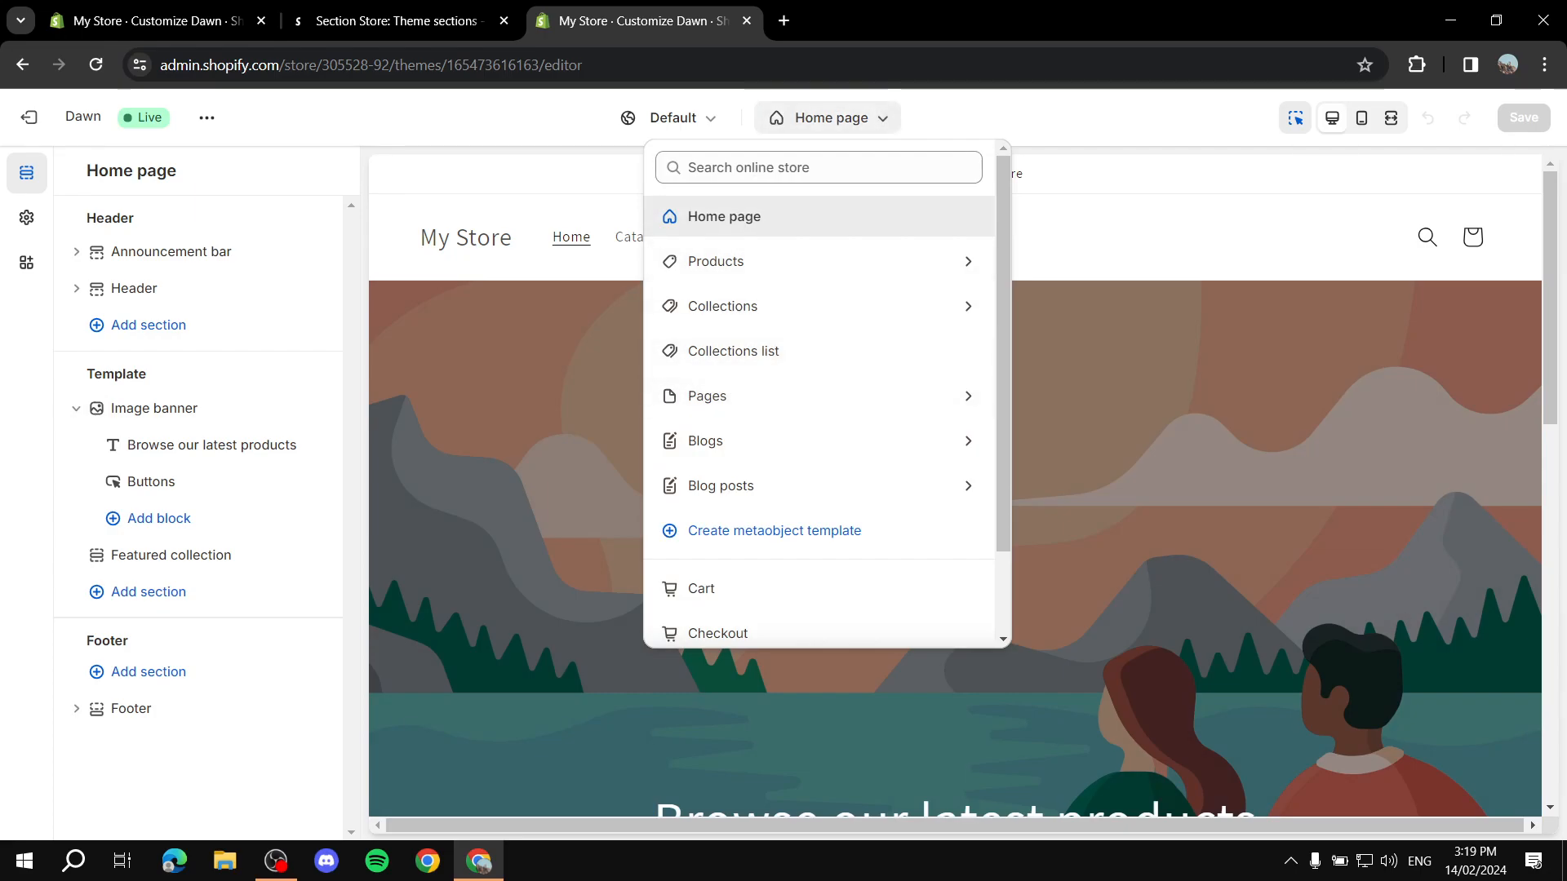
{"action": "left_click", "coordinate": [816, 396]}
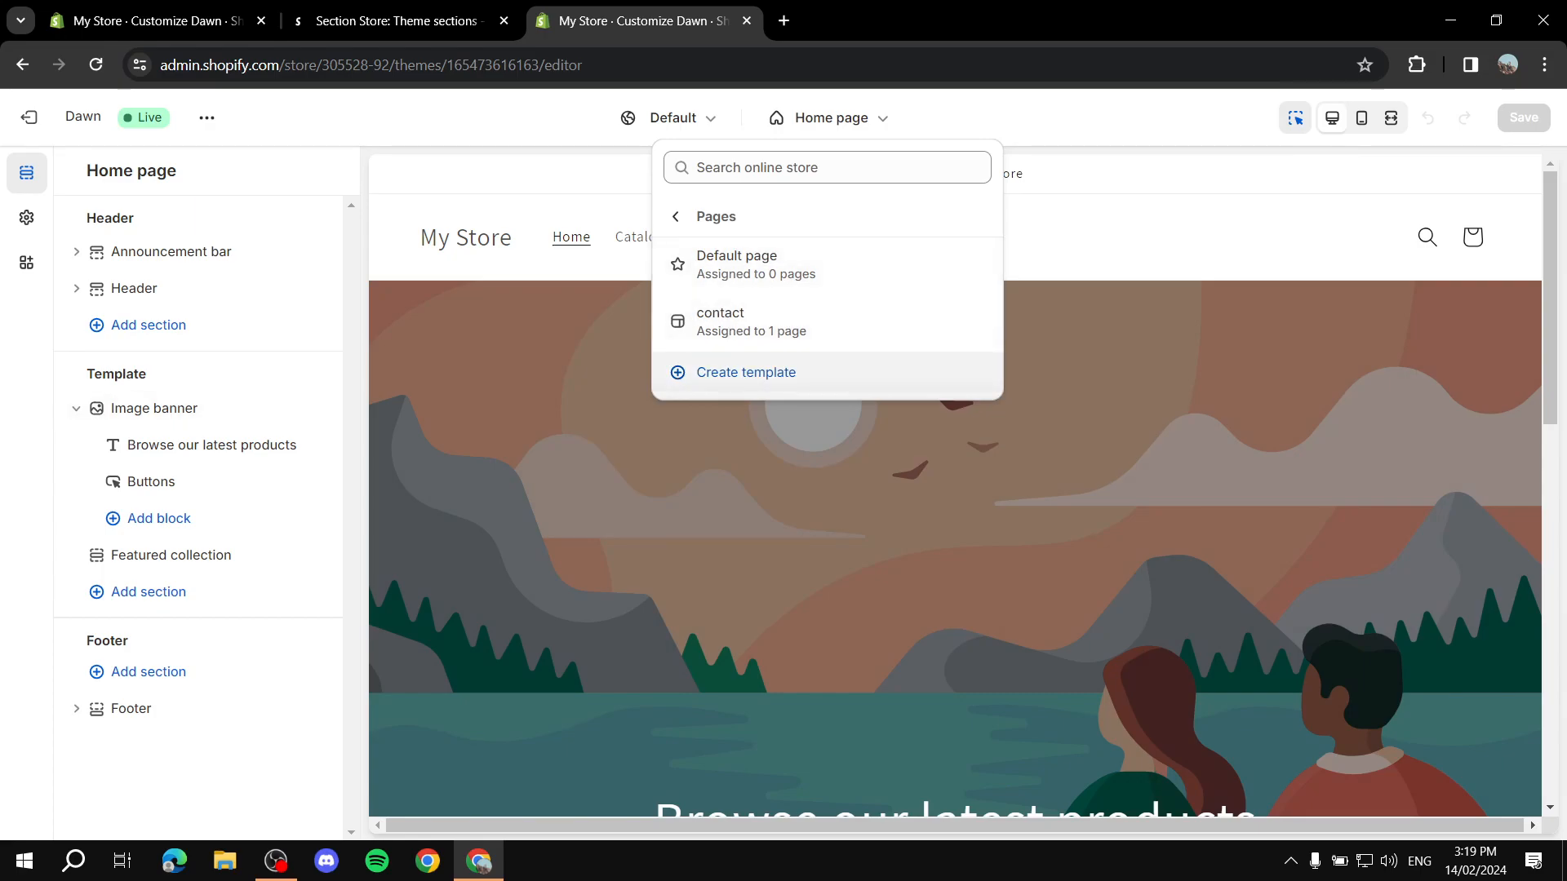
{"action": "left_click", "coordinate": [745, 372]}
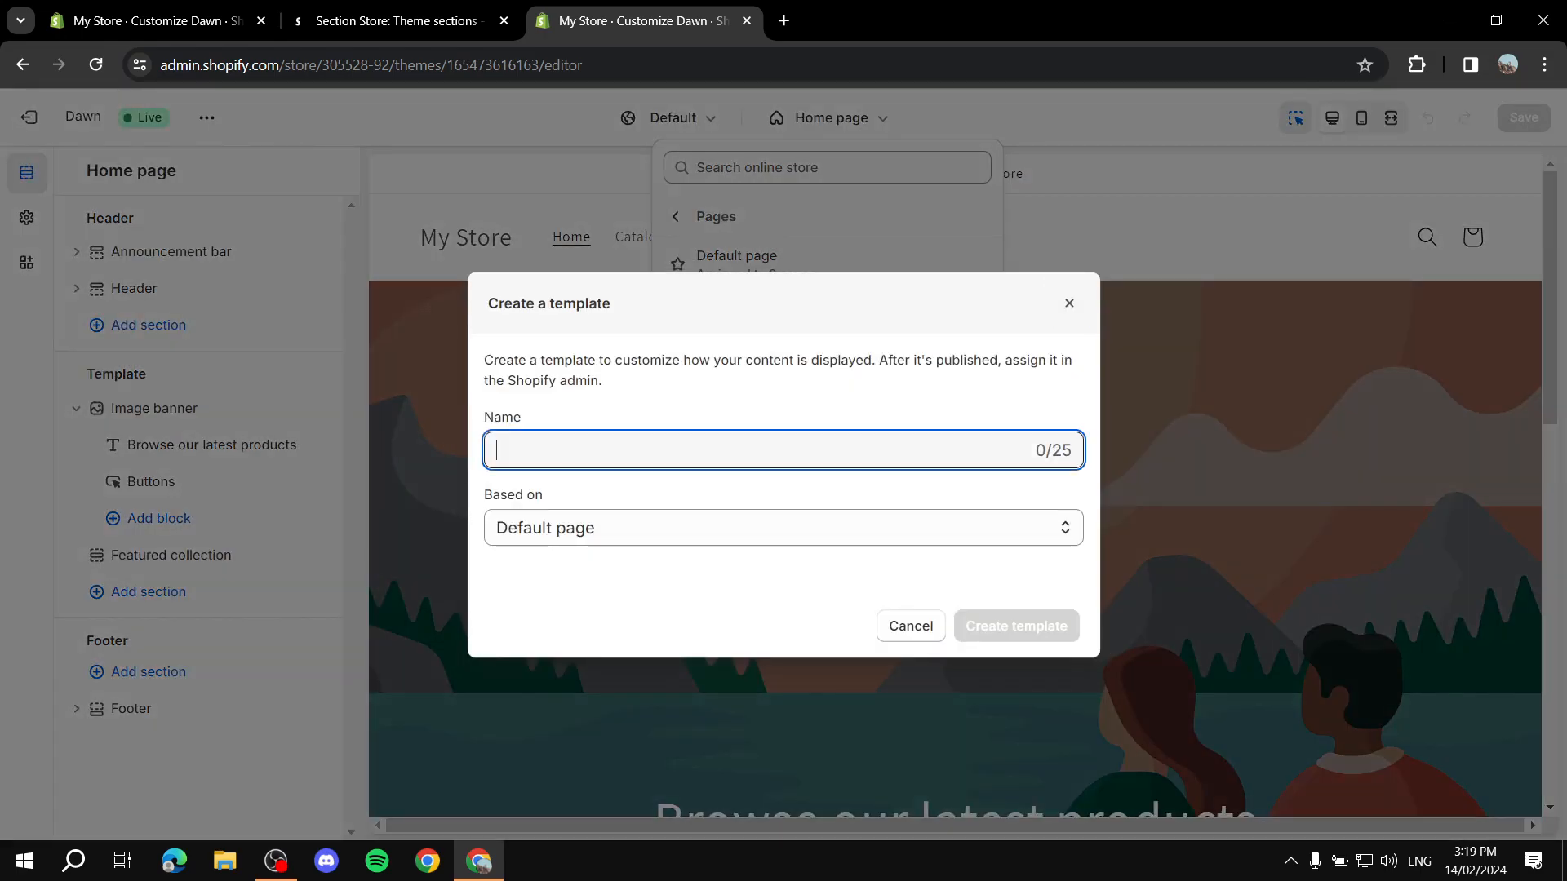
{"action": "type", "text": "FAW"}
{"action": "key", "text": "BackSpace"}
{"action": "type", "text": "Q"}
{"action": "key", "text": "Return"}
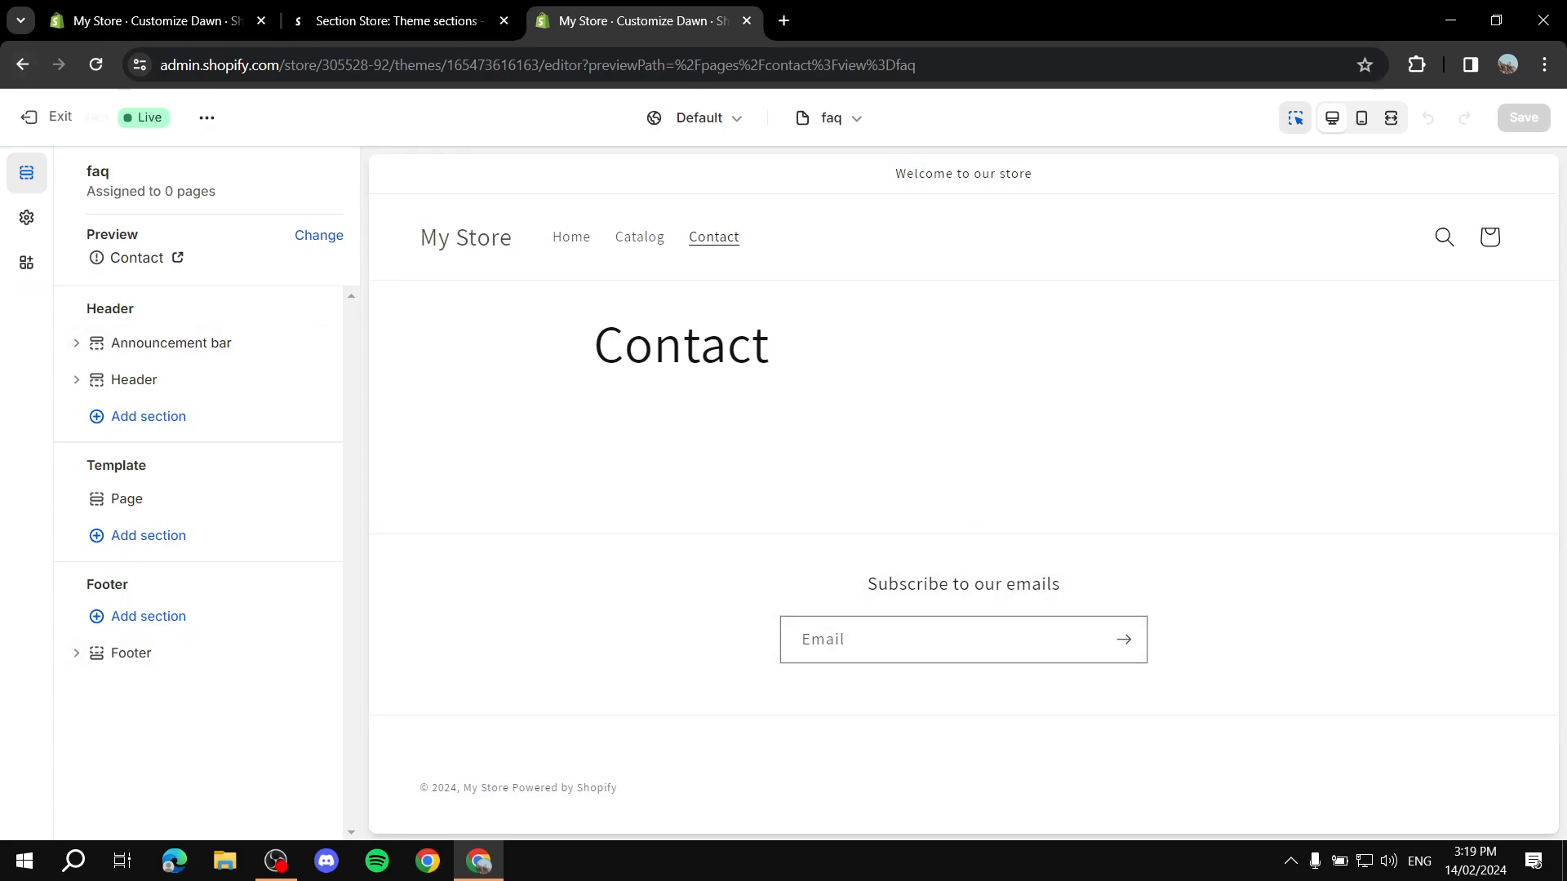
{"action": "left_click", "coordinate": [29, 117]}
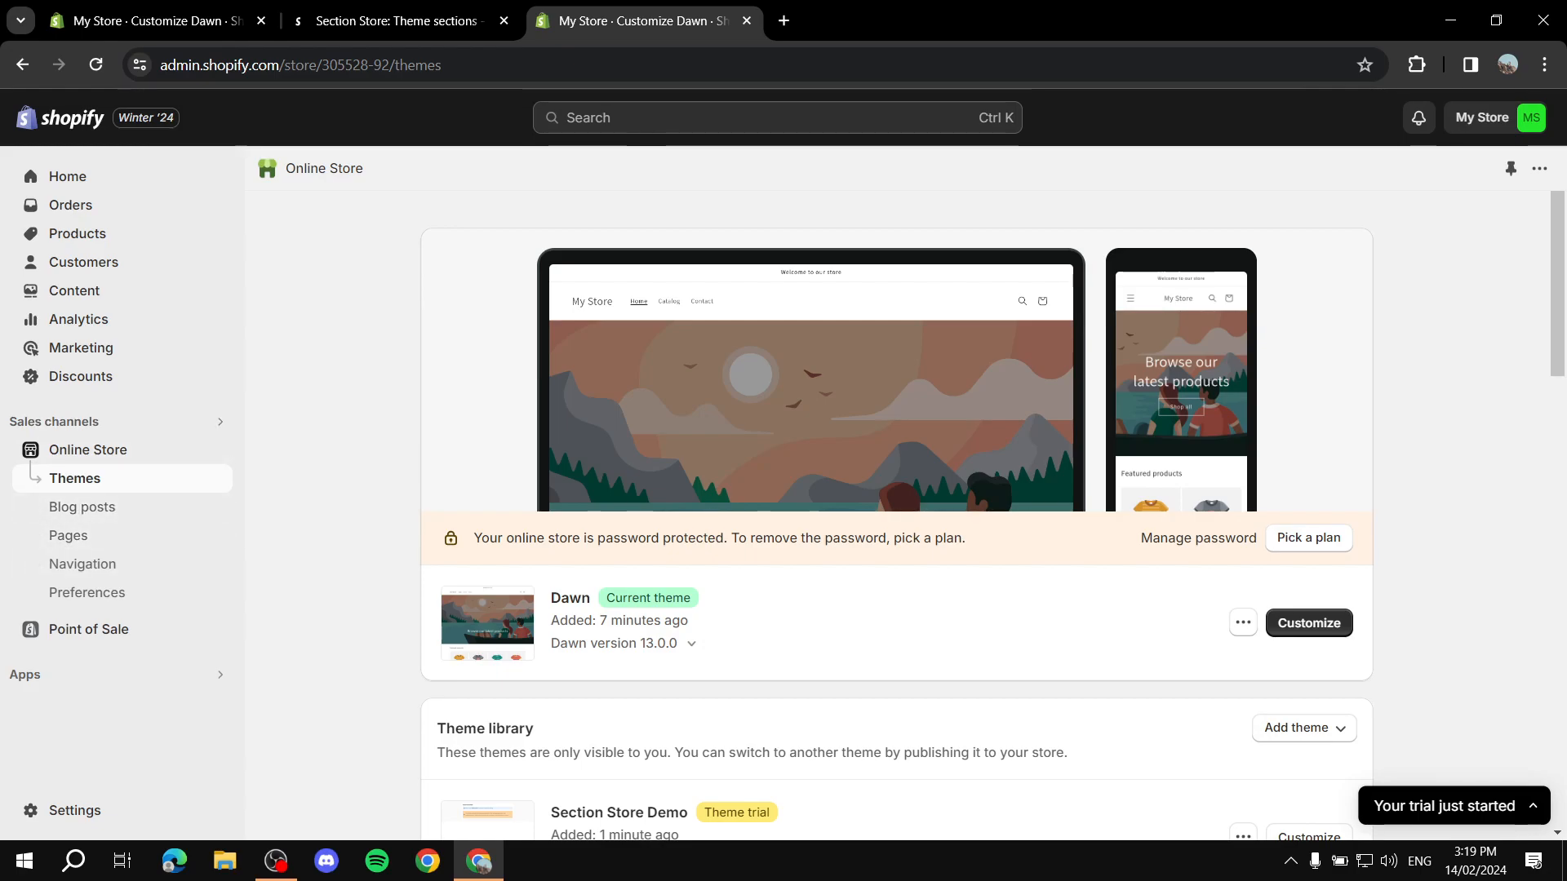
Review the list of page templates in the Dawn theme's editor.
{"action": "left_click", "coordinate": [1308, 623]}
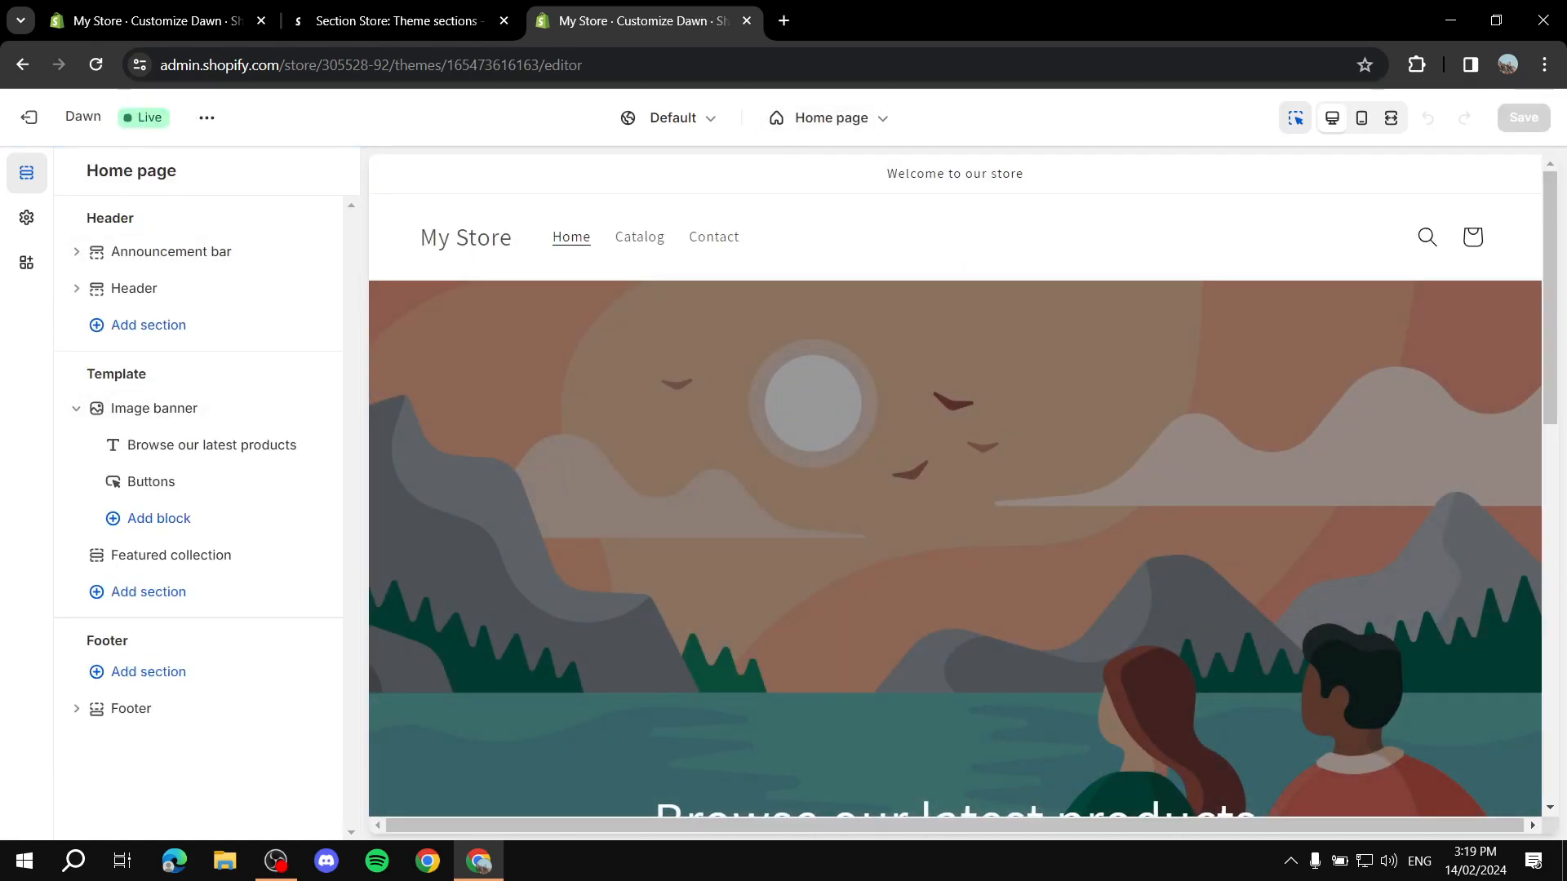
{"action": "left_click", "coordinate": [828, 118]}
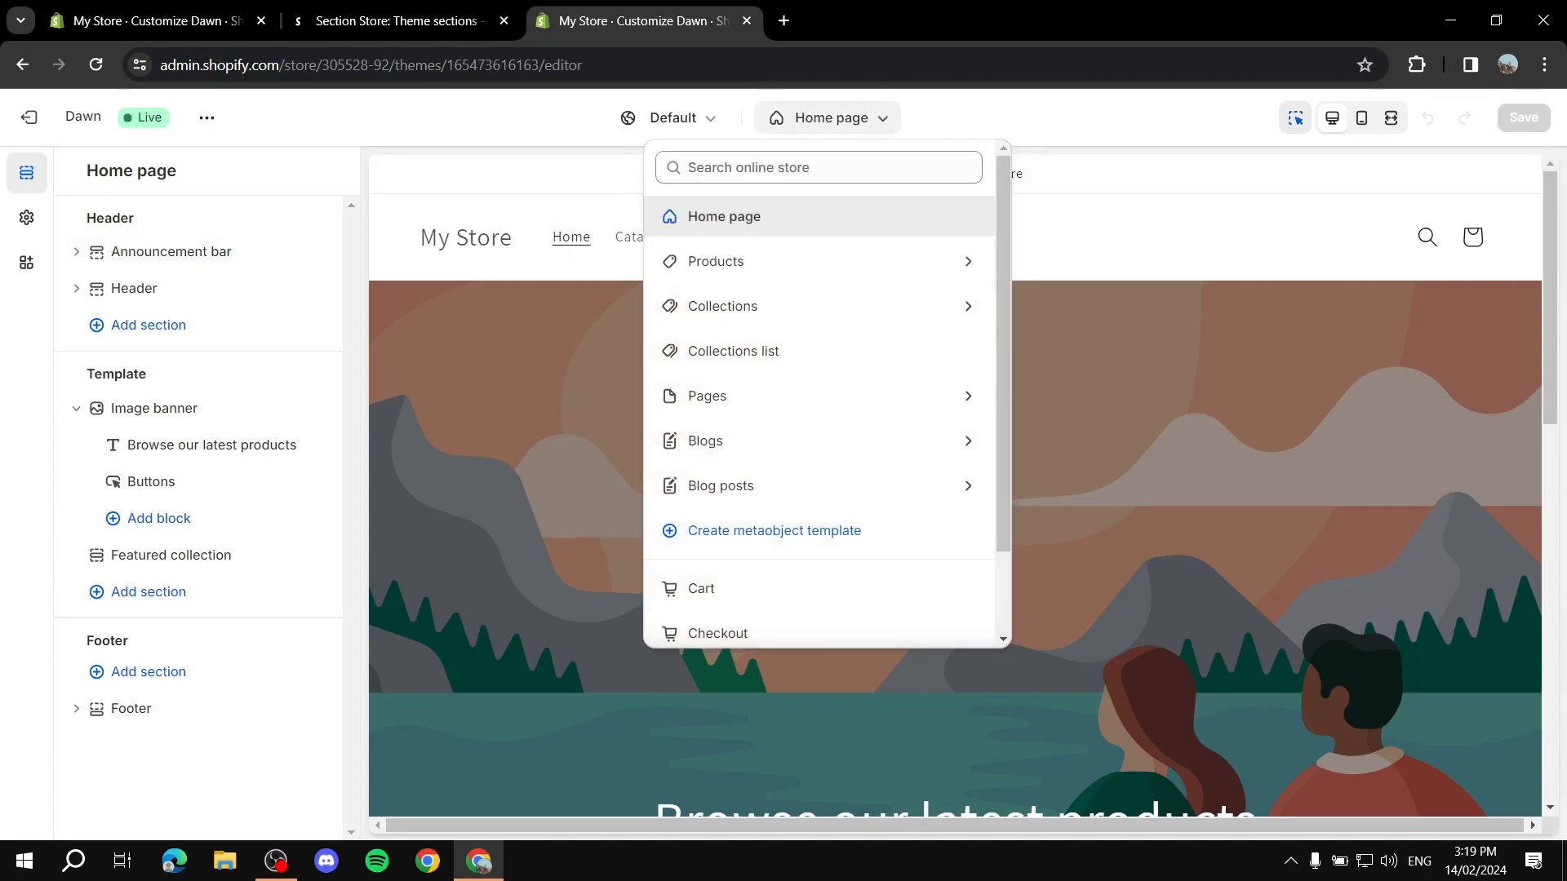
{"action": "left_click", "coordinate": [707, 396]}
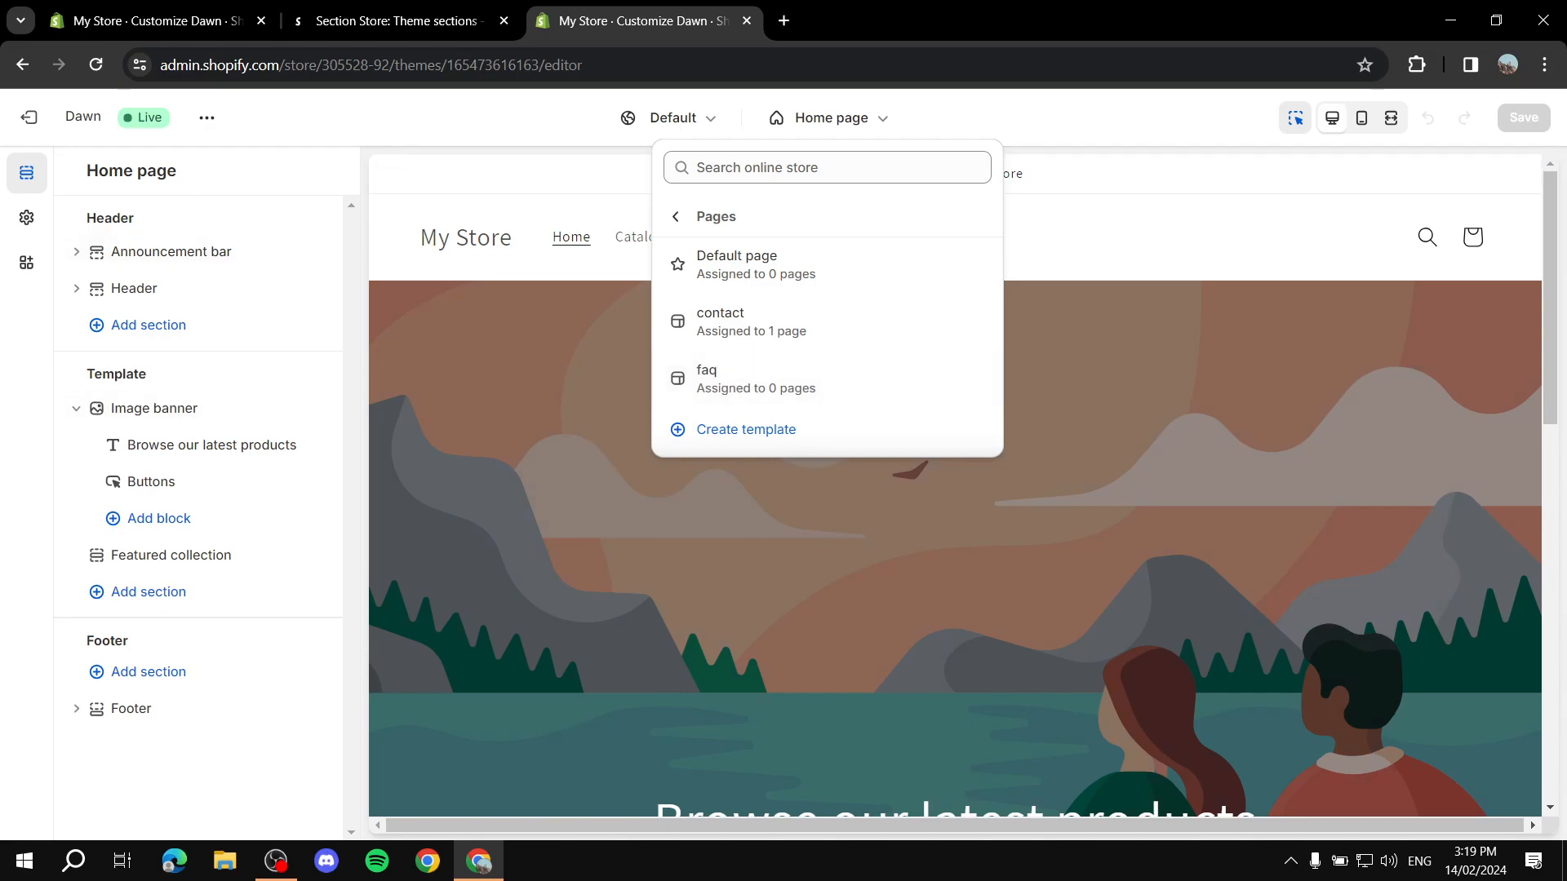
{"action": "left_click", "coordinate": [676, 216]}
{"action": "left_click", "coordinate": [29, 117]}
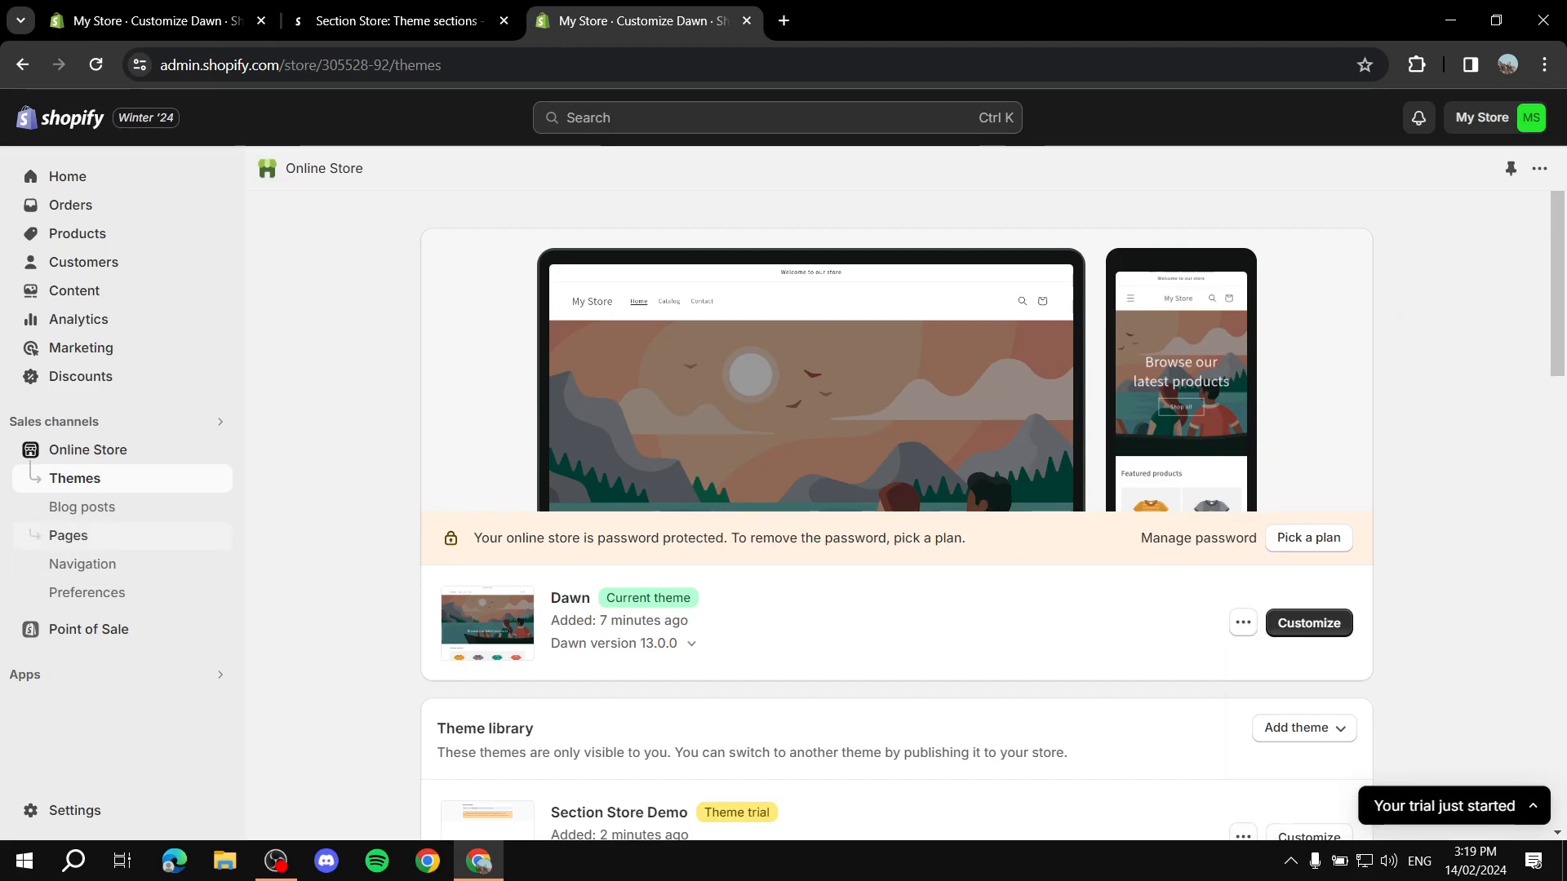
Add a visible online store page titled FAQ, assign it the faq theme template and save it.
{"action": "left_click", "coordinate": [69, 536]}
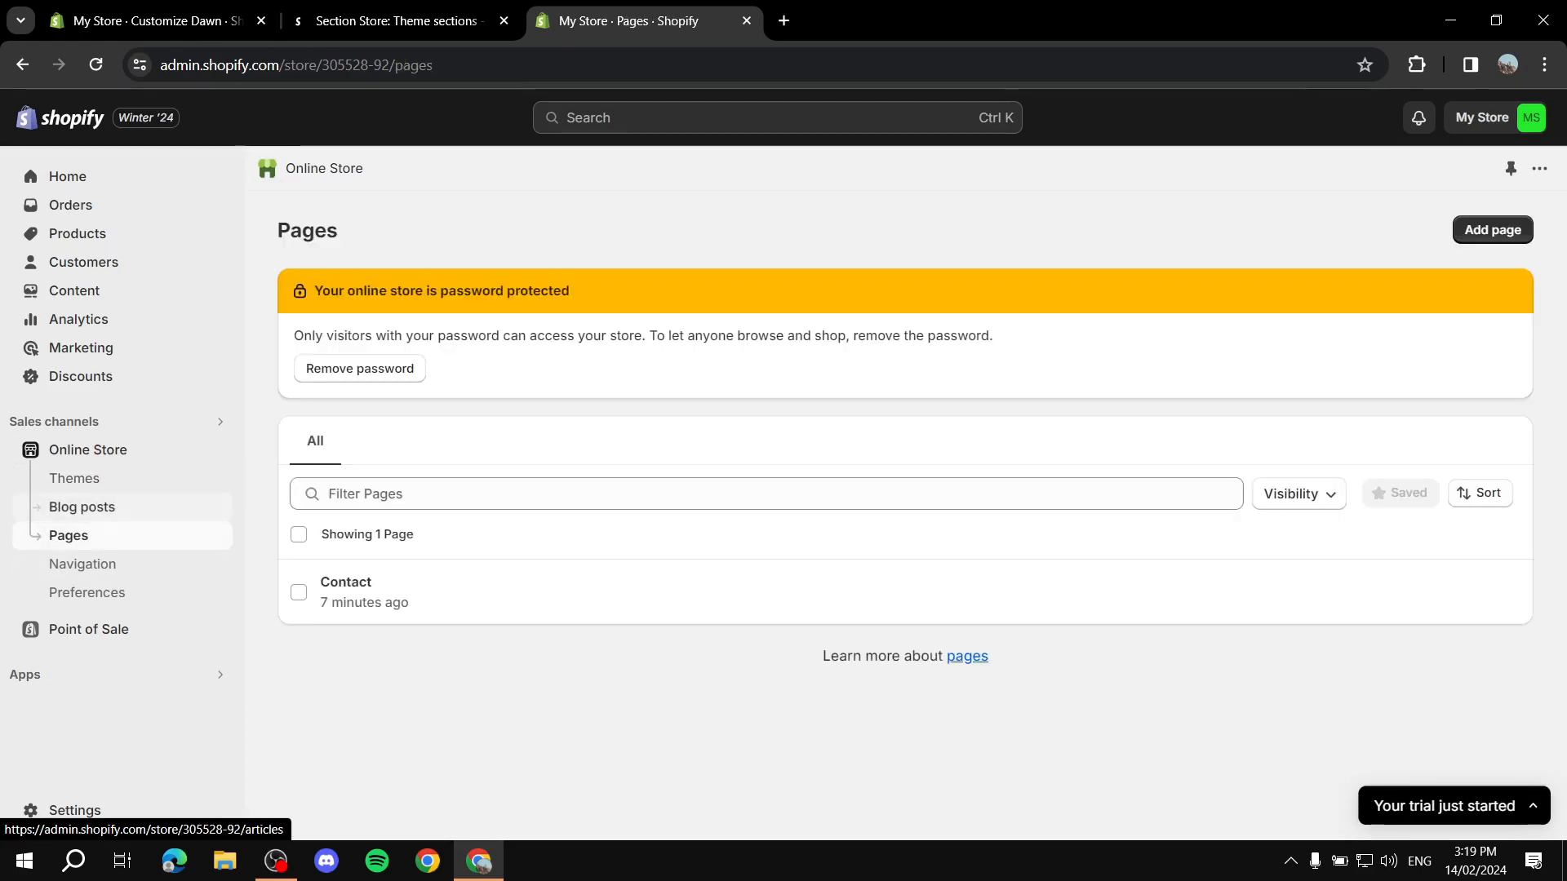
{"action": "left_click", "coordinate": [1493, 229]}
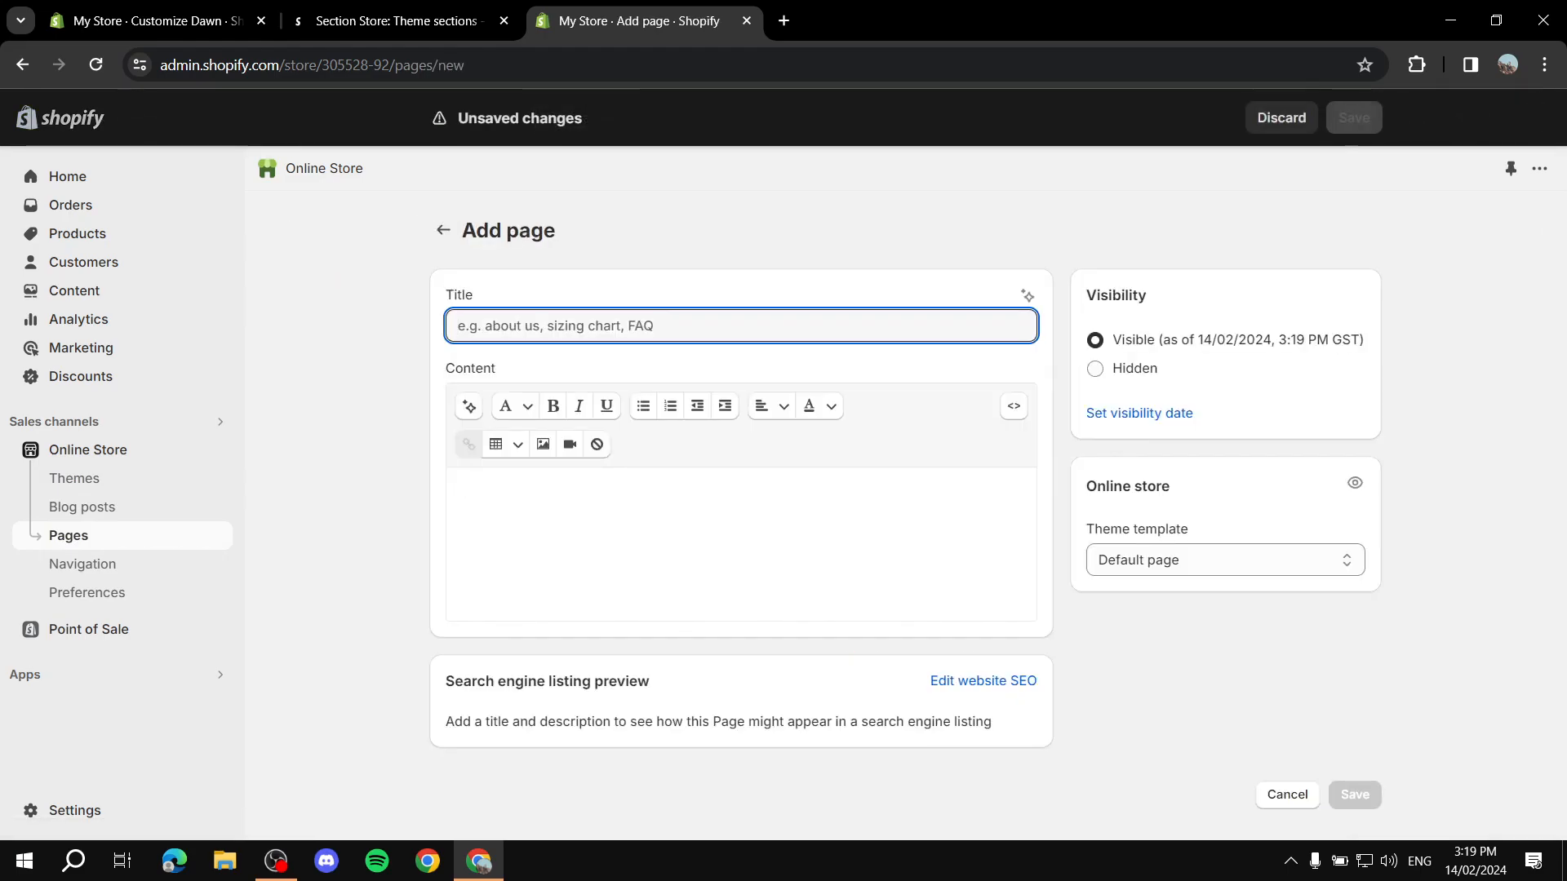
{"action": "type", "text": "FAQ"}
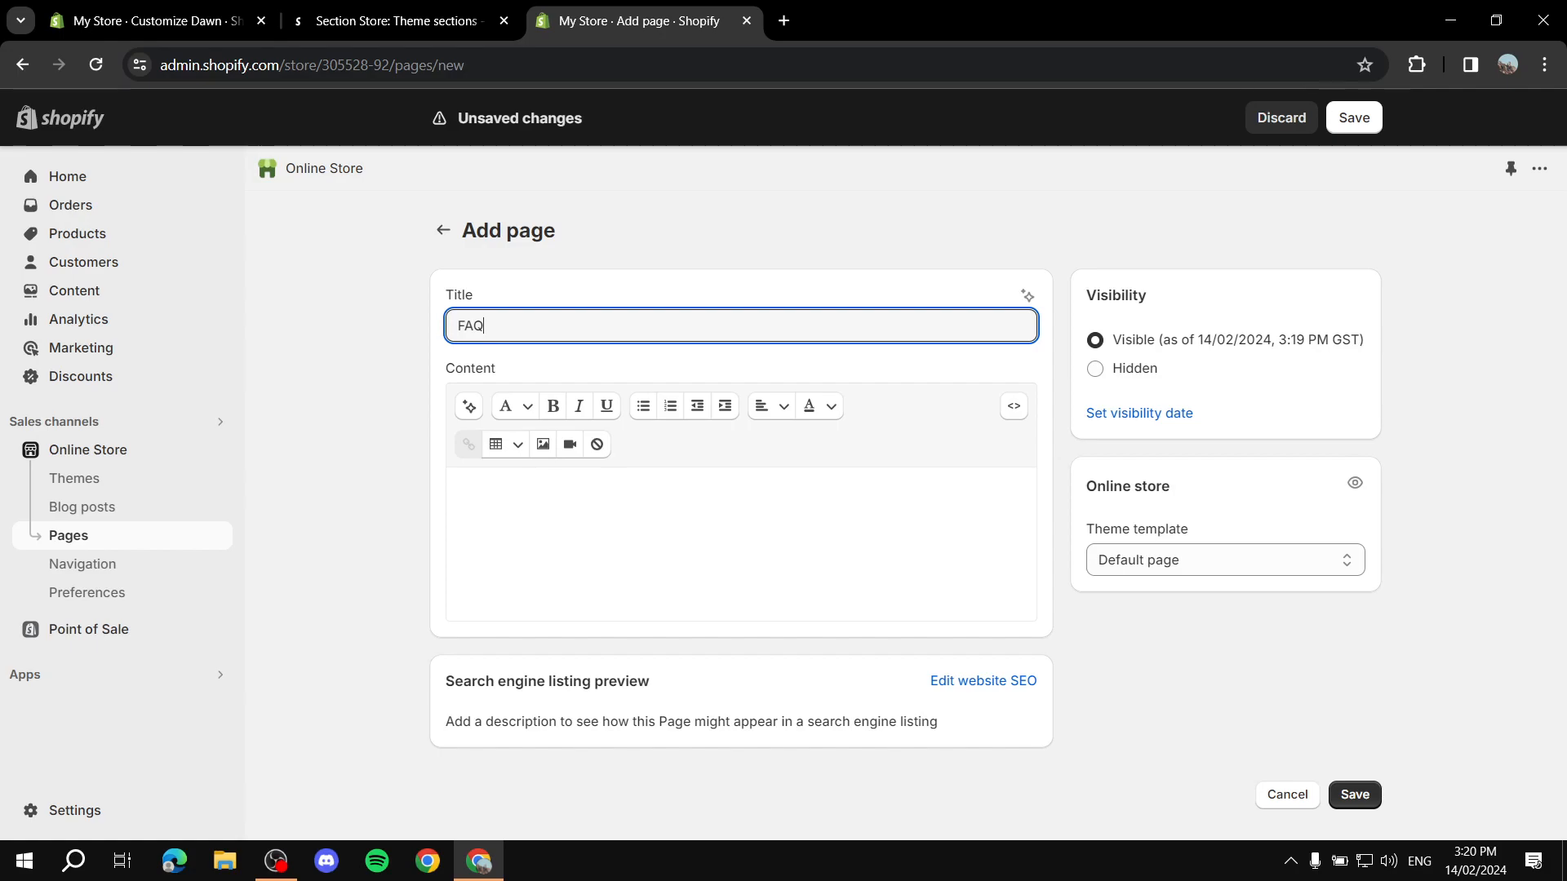
{"action": "double_click", "coordinate": [471, 326]}
{"action": "left_click", "coordinate": [620, 363]}
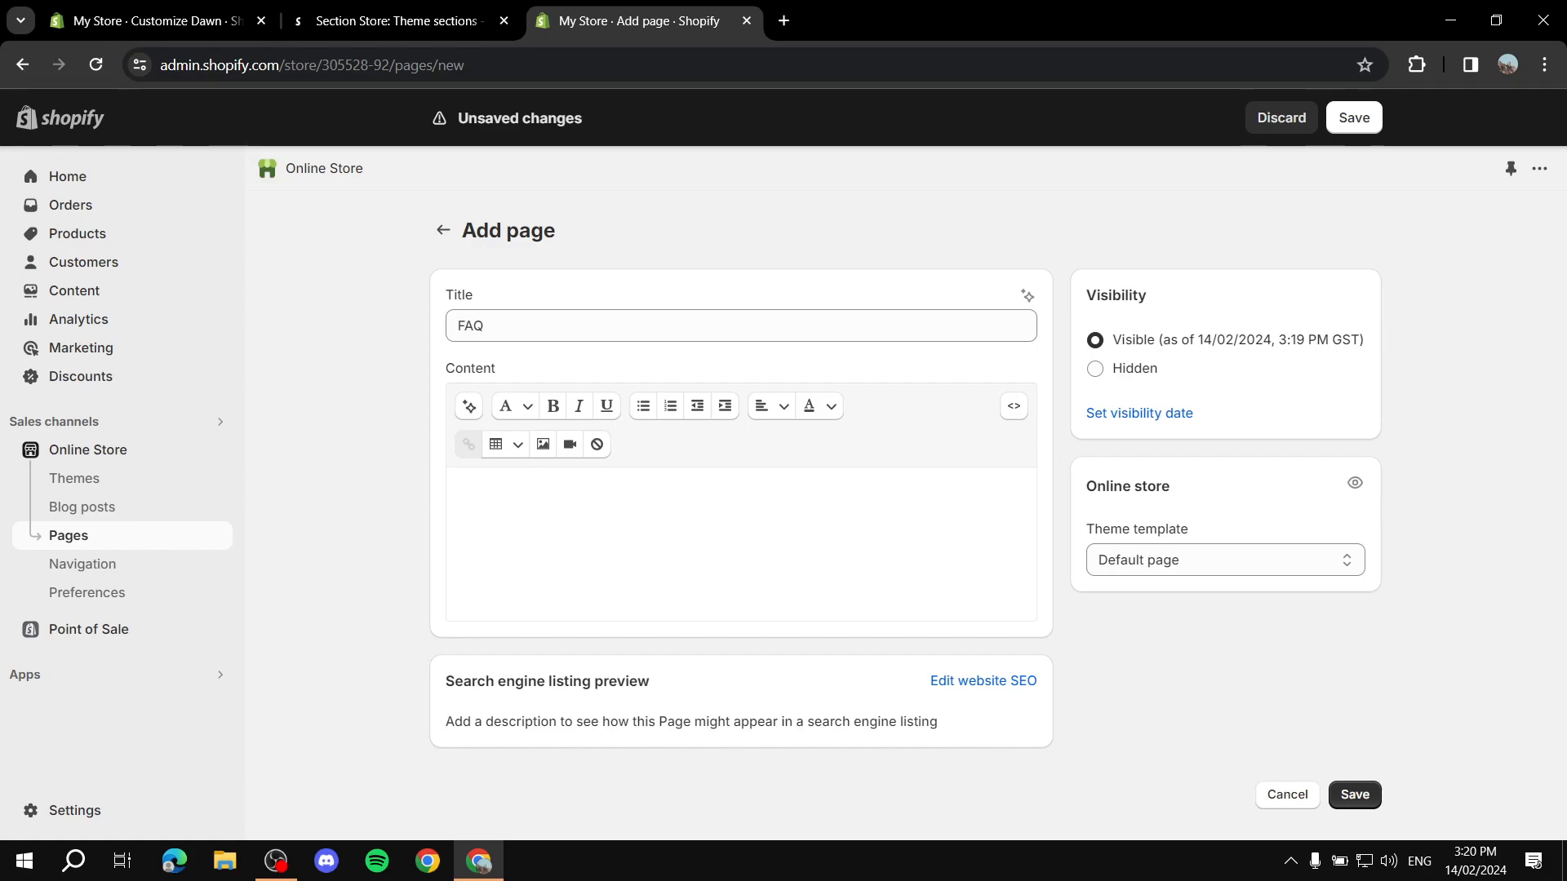
{"action": "left_click", "coordinate": [1225, 561]}
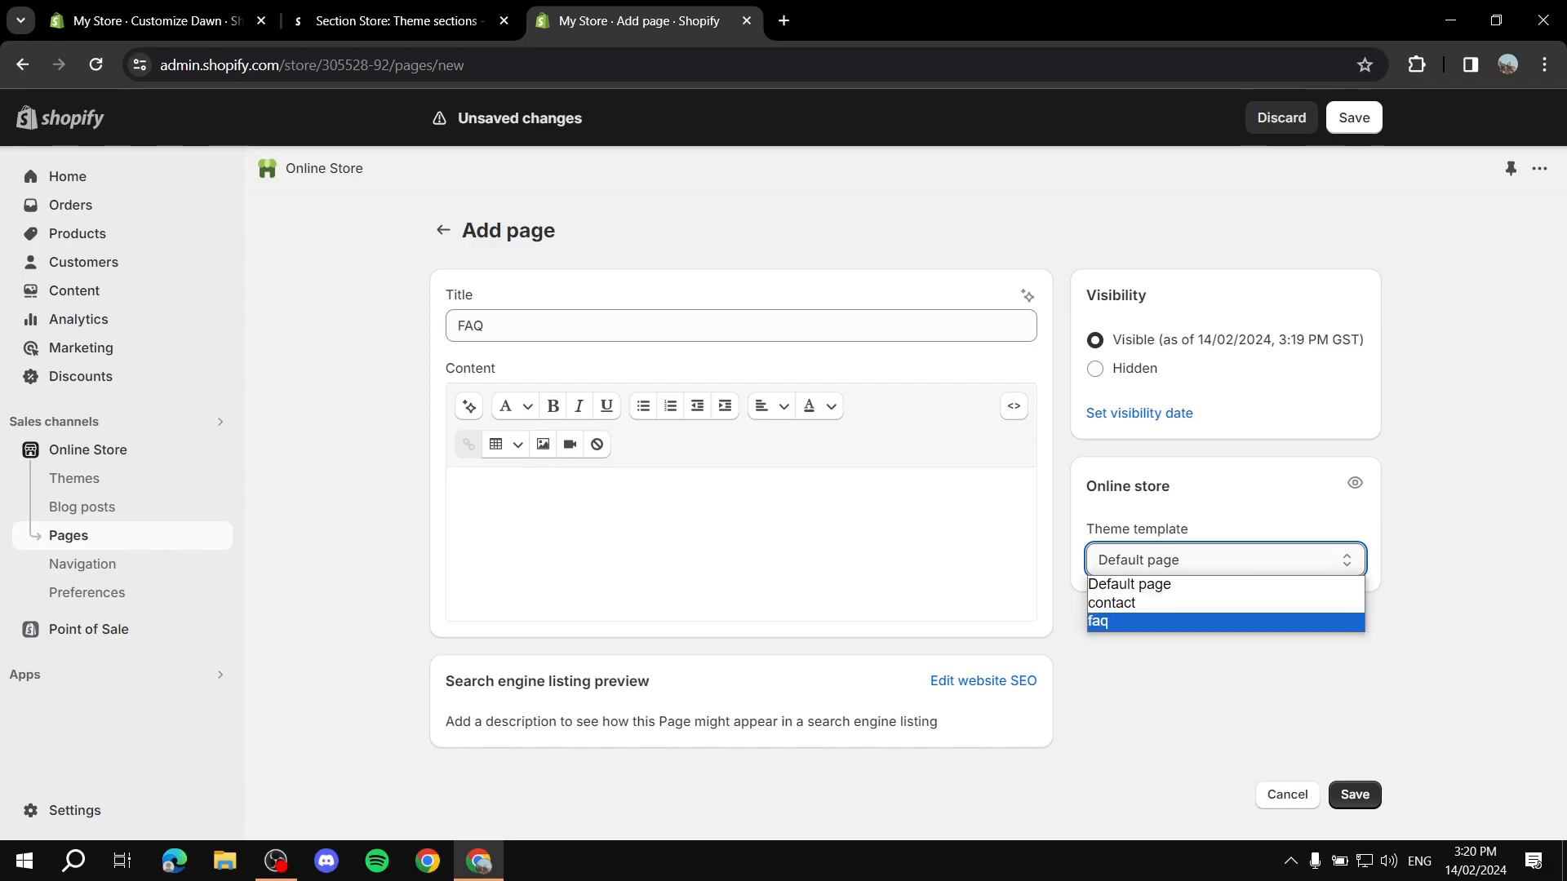
{"action": "left_click", "coordinate": [1225, 622]}
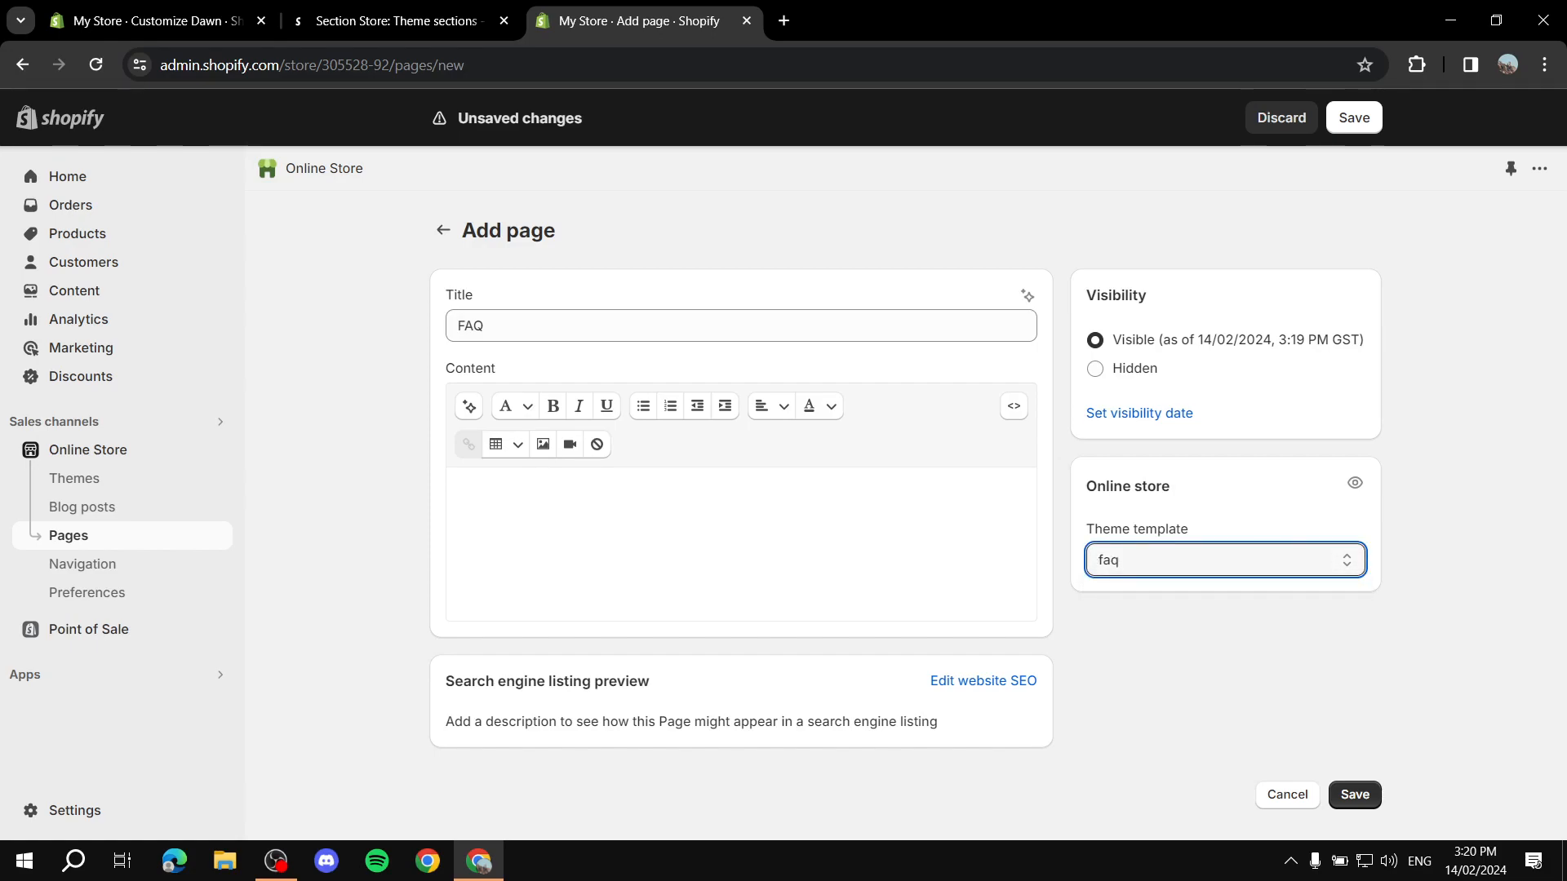
{"action": "left_click", "coordinate": [1355, 795]}
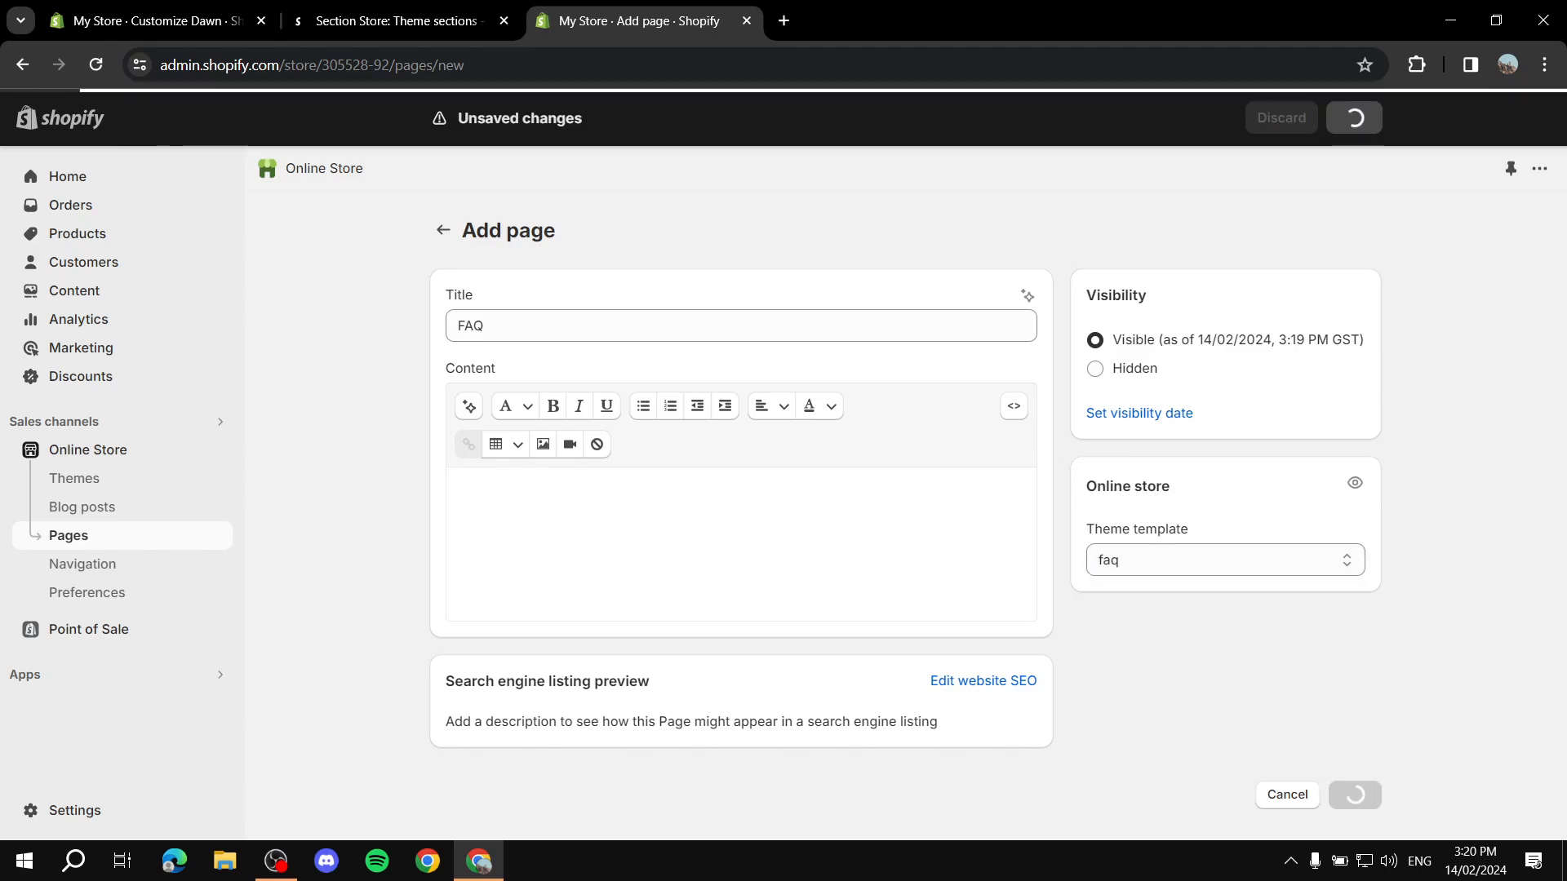
{"action": "left_click", "coordinate": [1519, 668]}
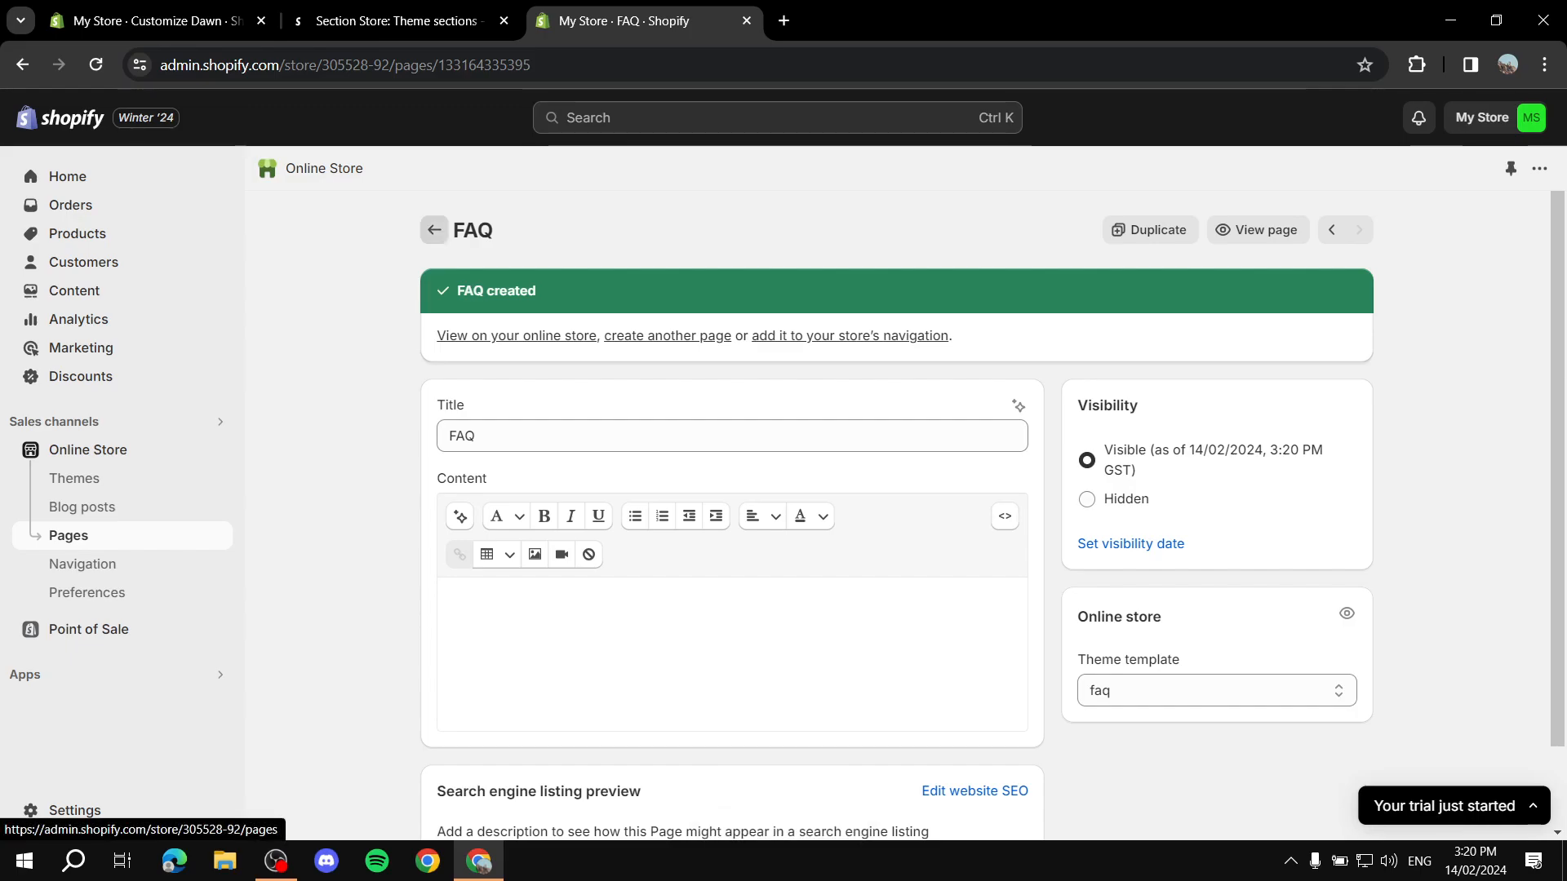
{"action": "left_click", "coordinate": [434, 229]}
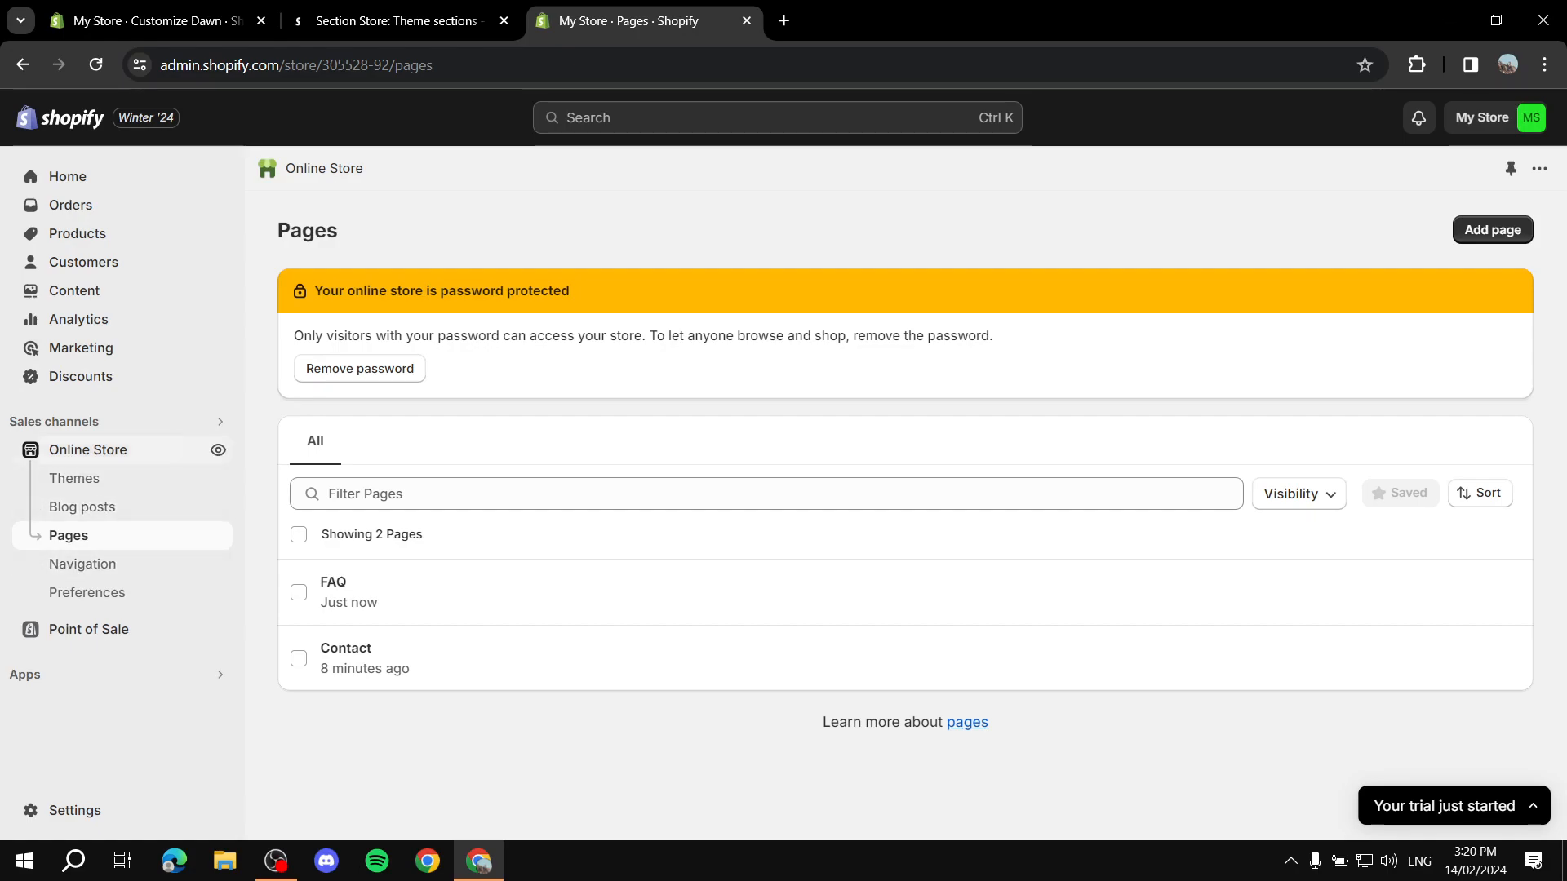
Open the faq page template for customization in the Dawn theme.
{"action": "left_click", "coordinate": [88, 450]}
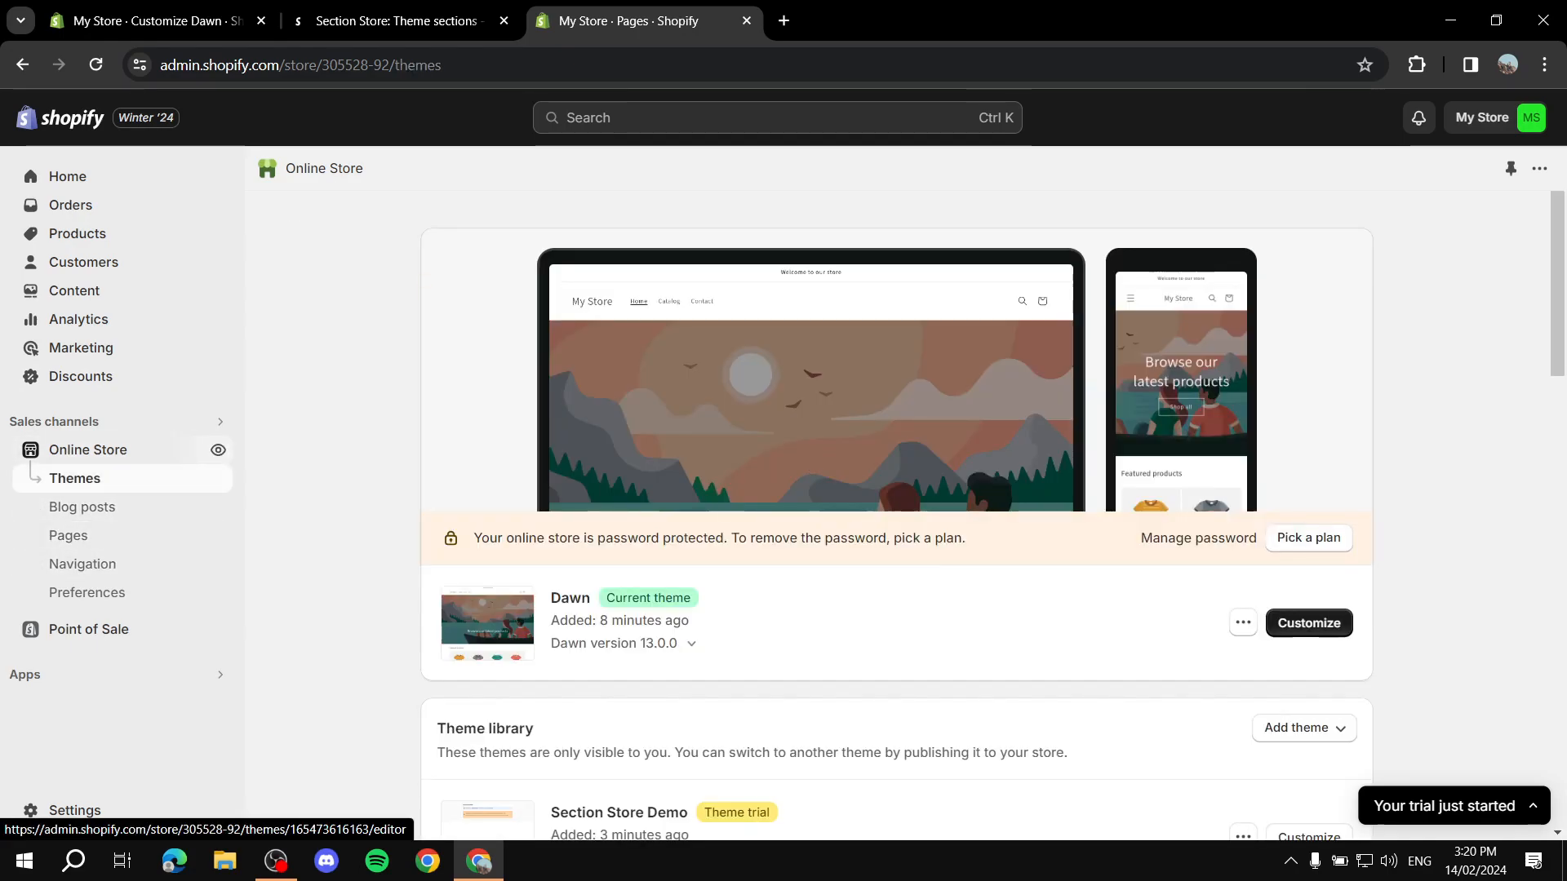
{"action": "left_click", "coordinate": [1306, 622]}
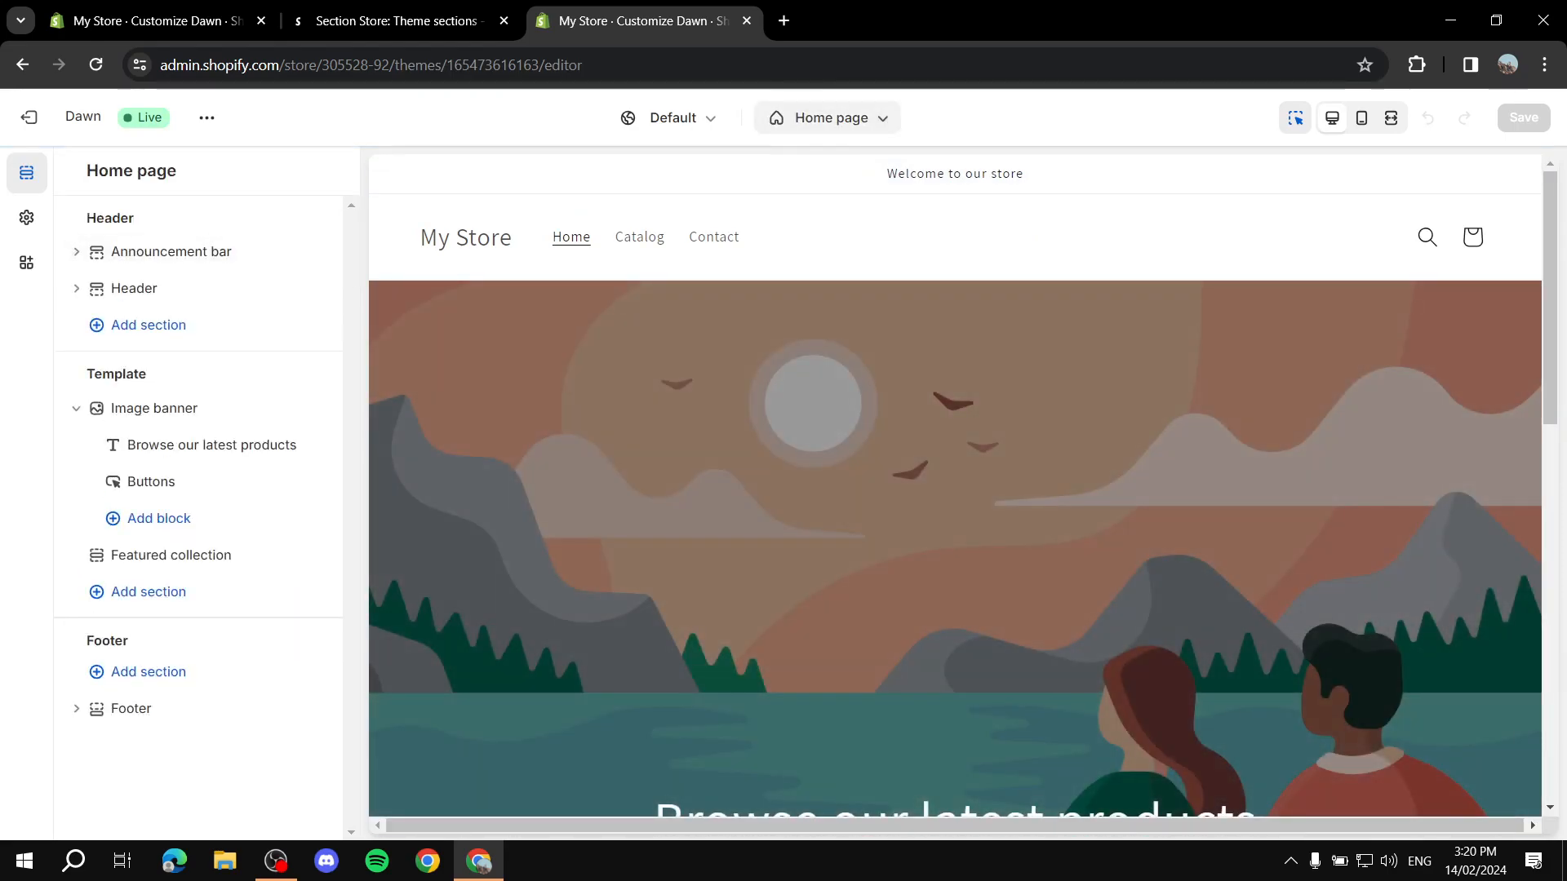
{"action": "left_click", "coordinate": [828, 119]}
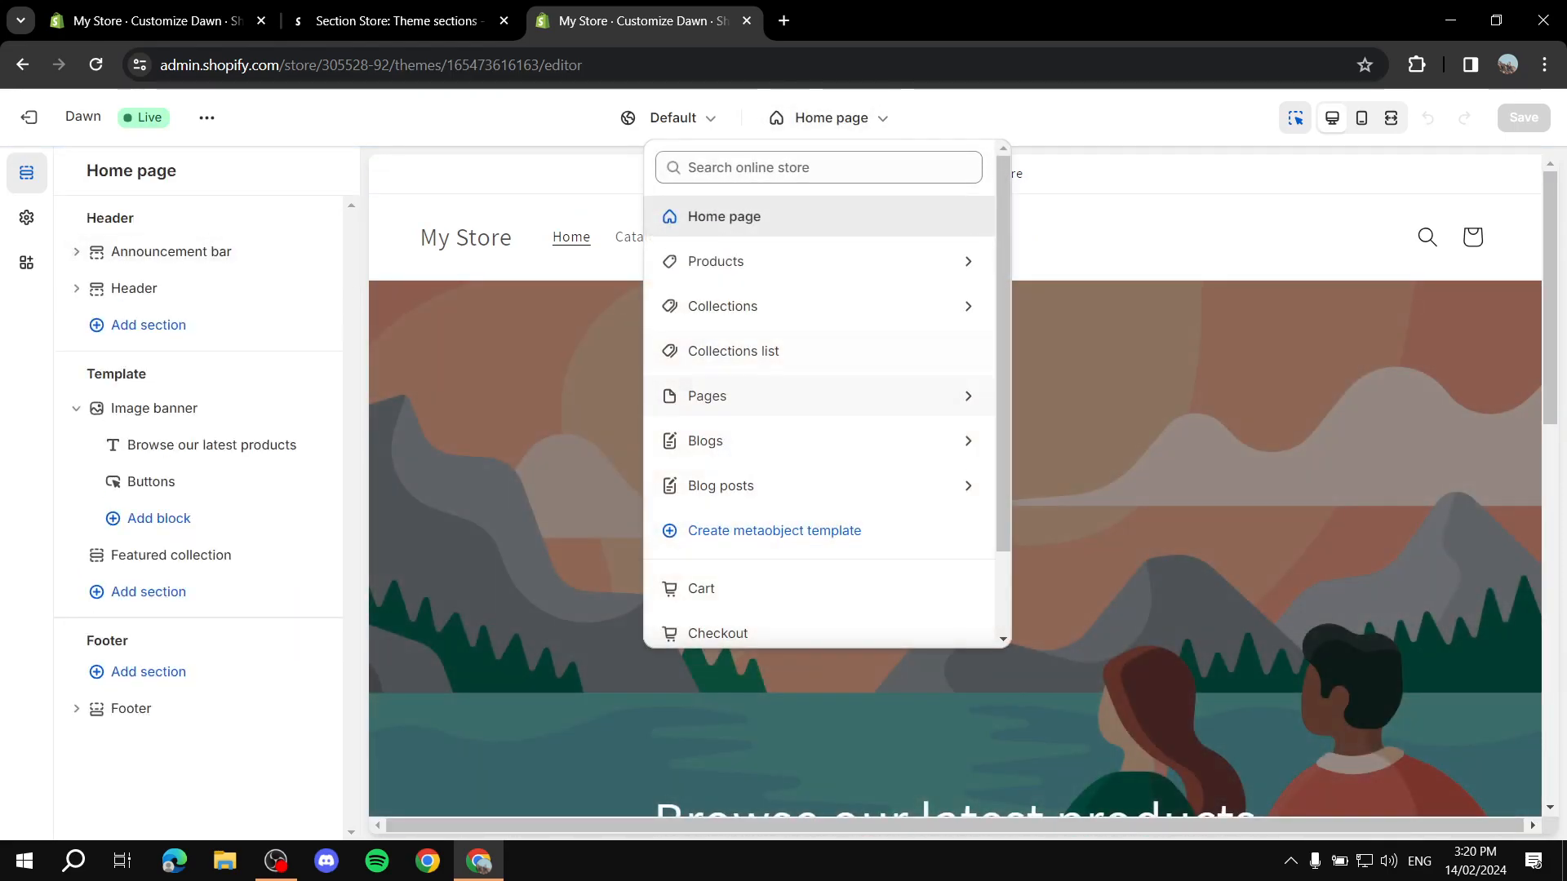
{"action": "left_click", "coordinate": [735, 395]}
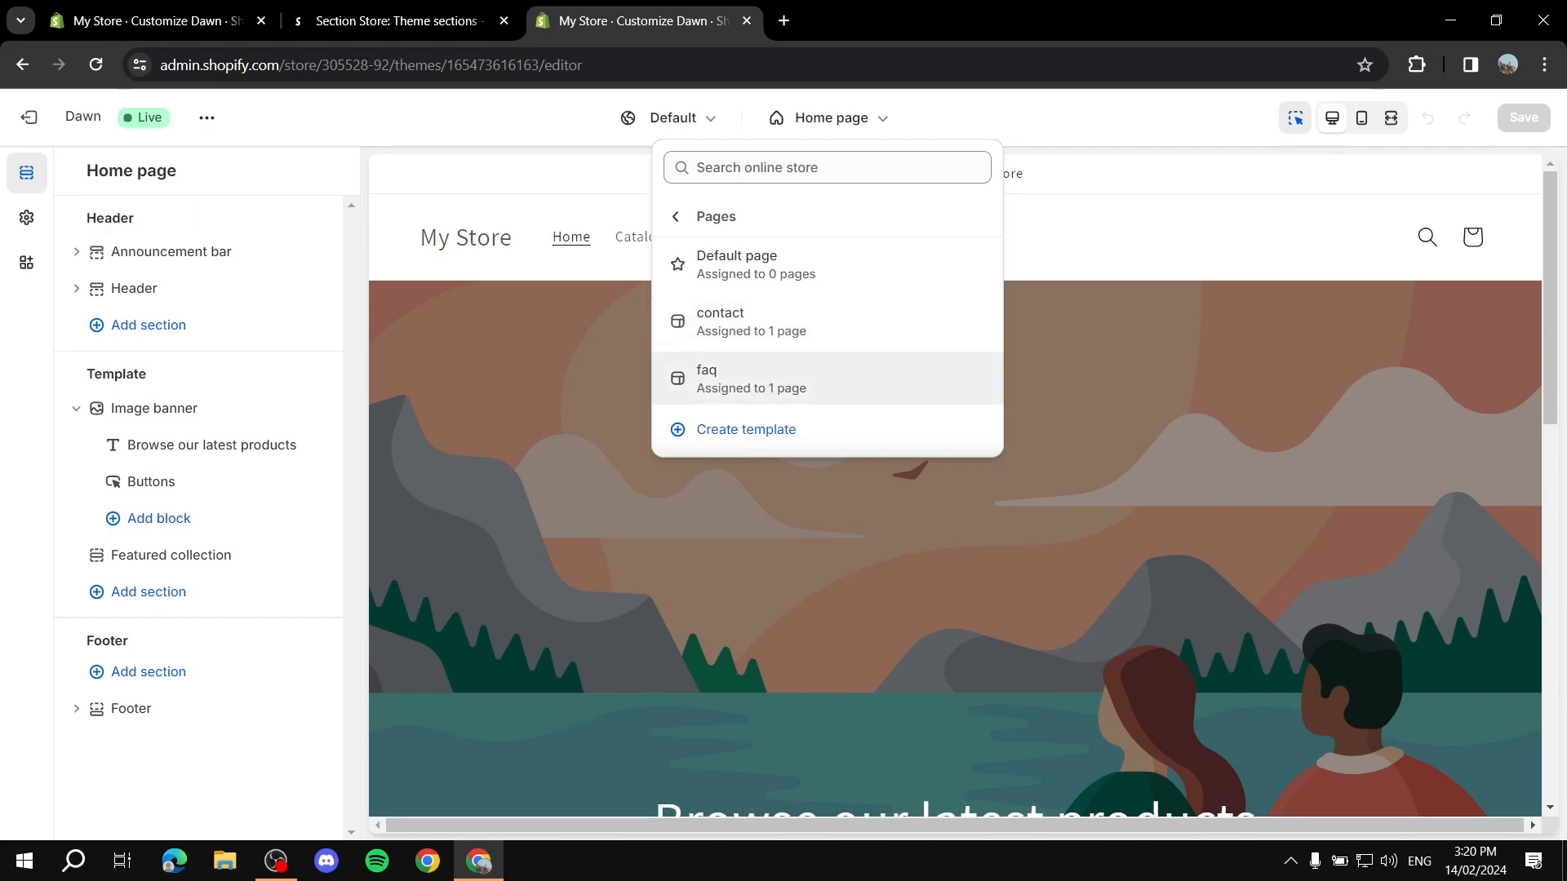
{"action": "left_click", "coordinate": [734, 383]}
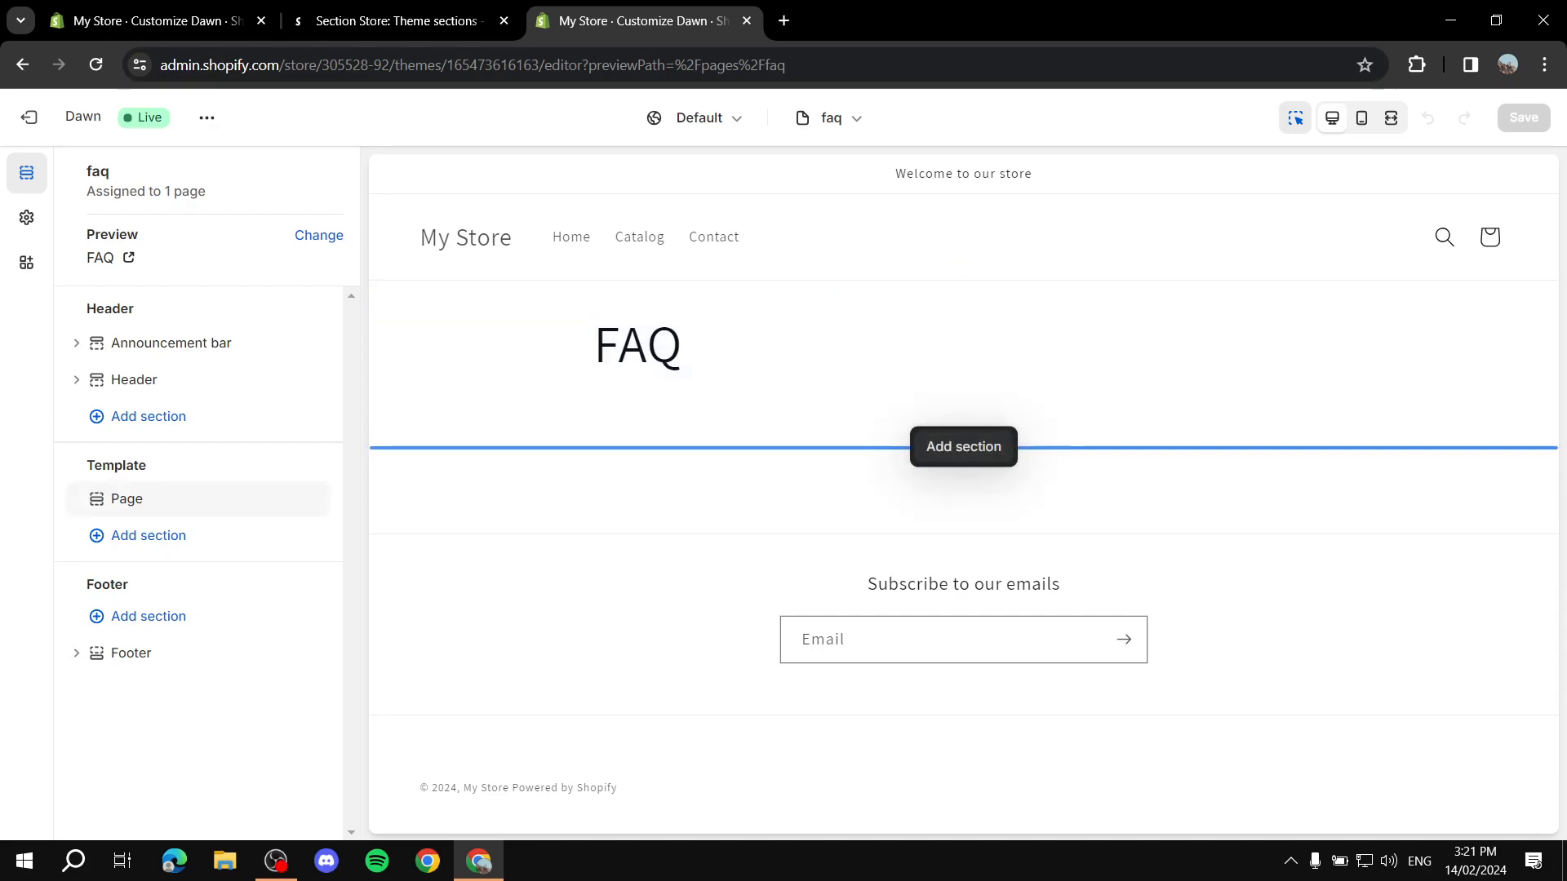
Search the available sections for FAQ and add the Faq section below the page title.
{"action": "left_click", "coordinate": [963, 447]}
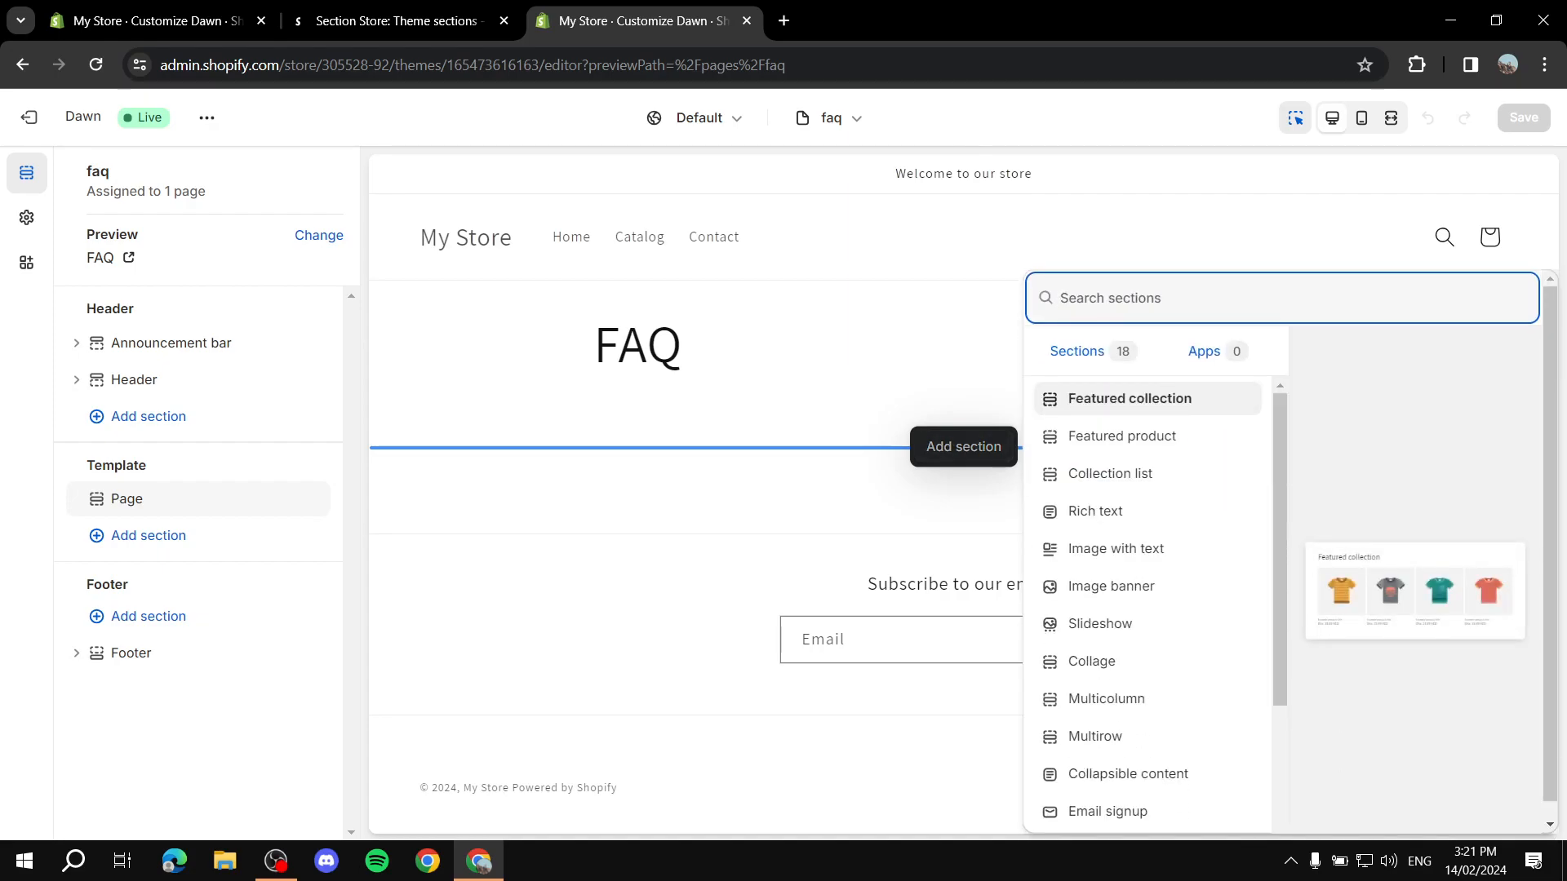
{"action": "type", "text": "FAQ"}
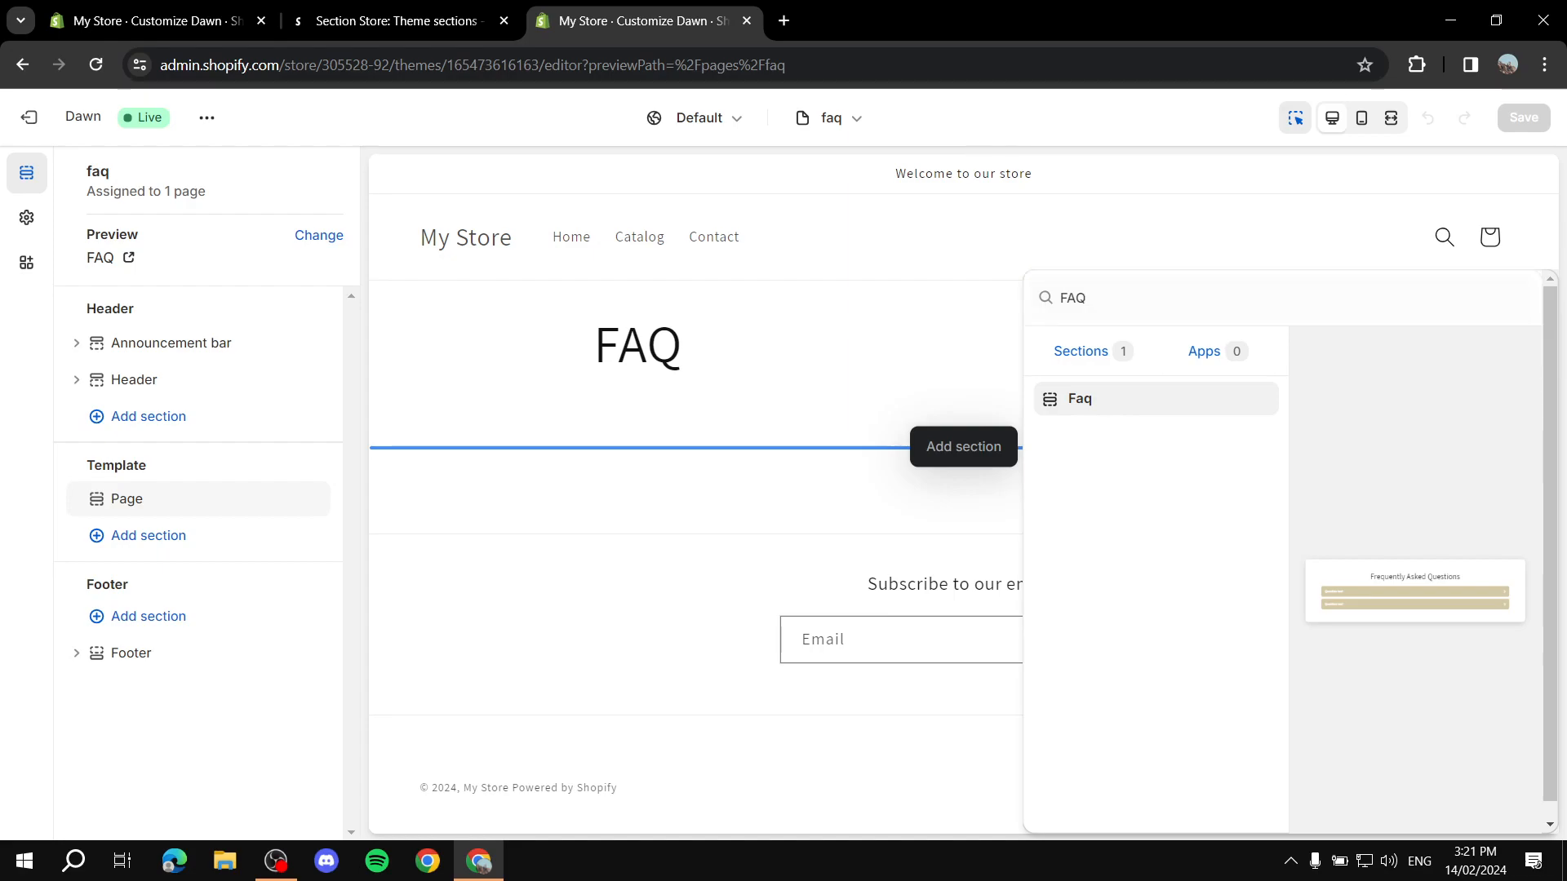
{"action": "key", "text": "Return"}
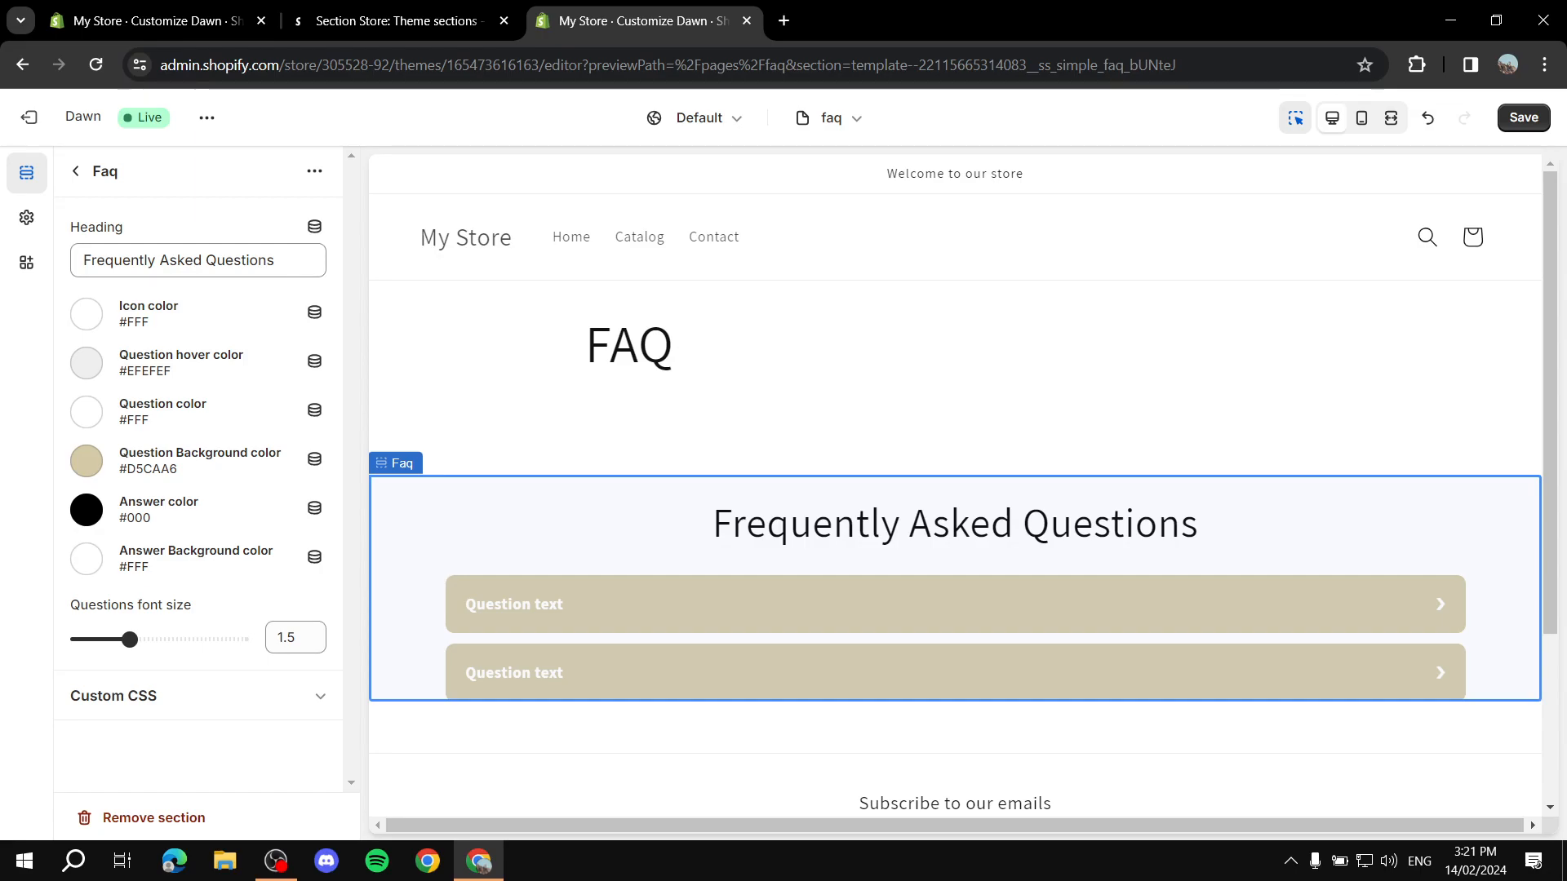
{"action": "left_click", "coordinate": [76, 171]}
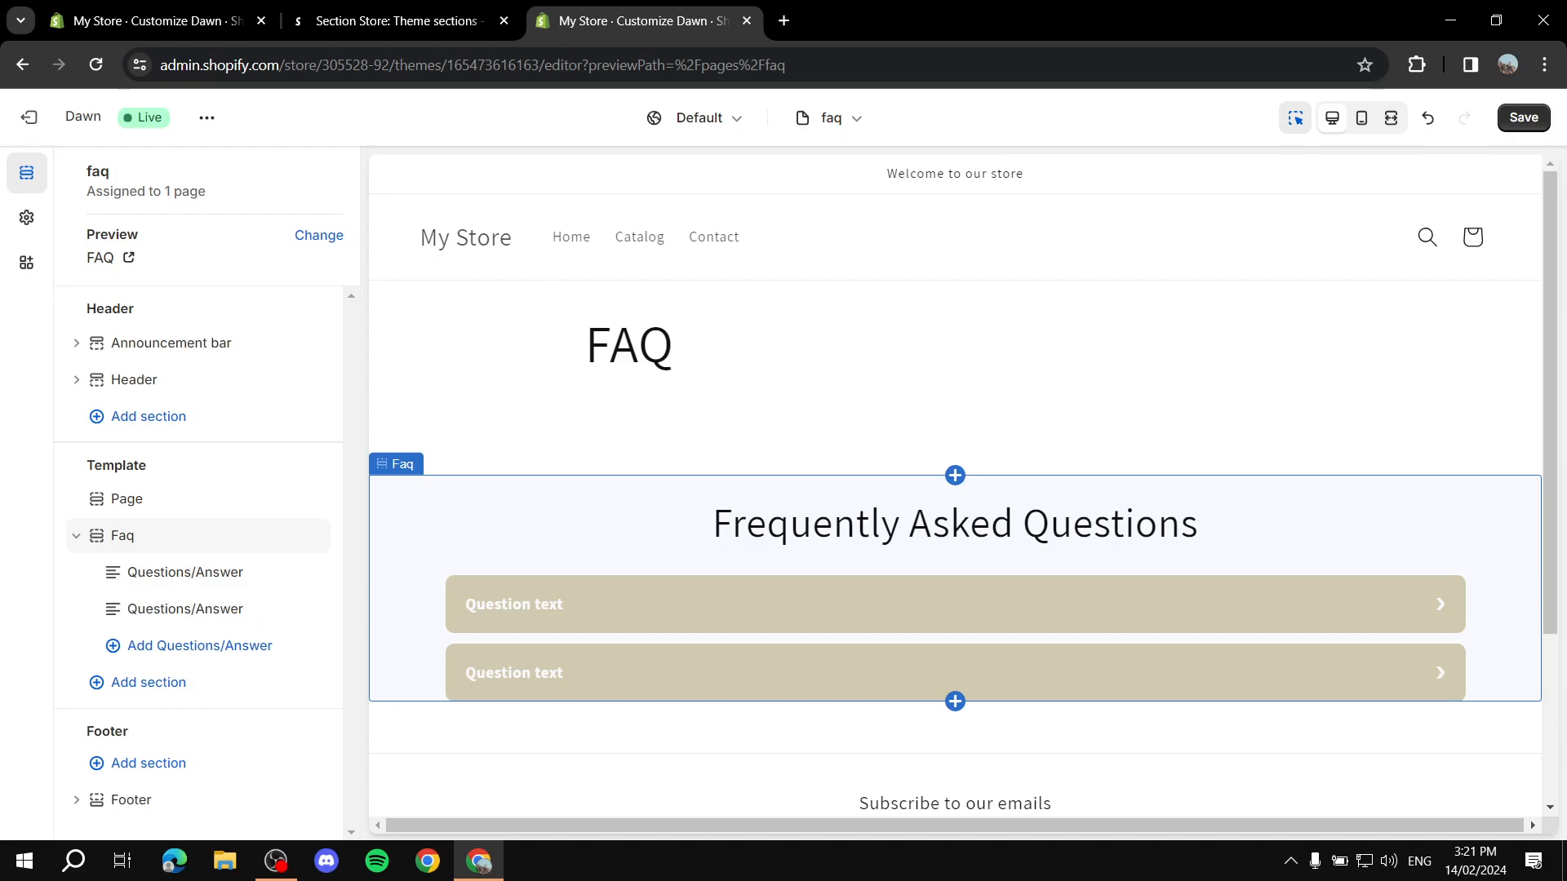
Set the first Questions/Answer block's question to "Delivery Time" and its answer to "9 YEARS".
{"action": "left_click", "coordinate": [185, 573]}
{"action": "left_click_drag", "start_coordinate": [196, 261], "coordinate": [74, 260]}
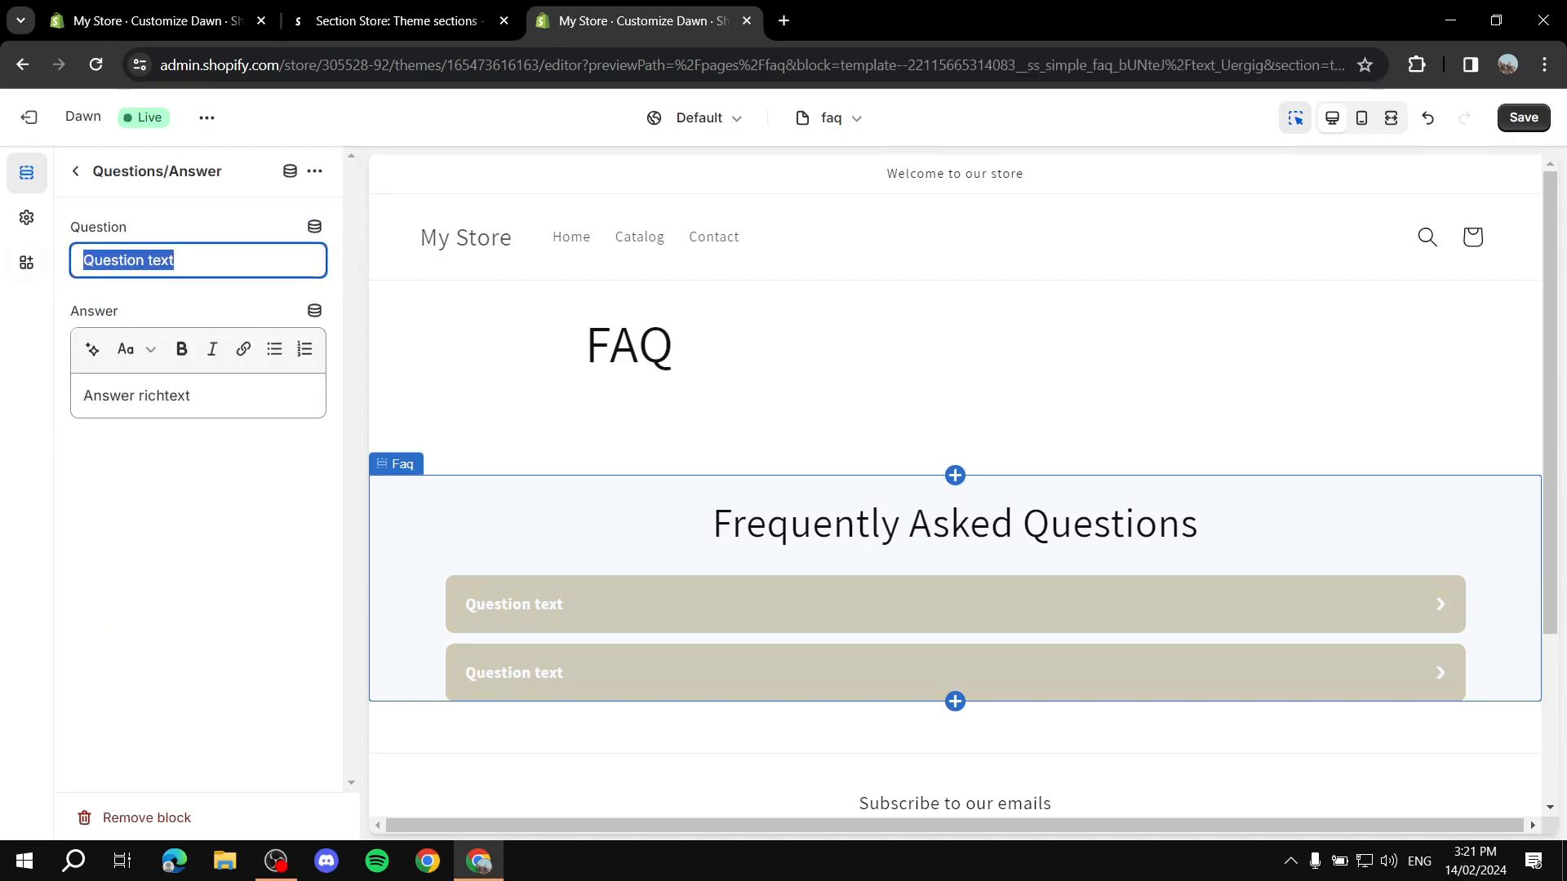
{"action": "type", "text": "D"}
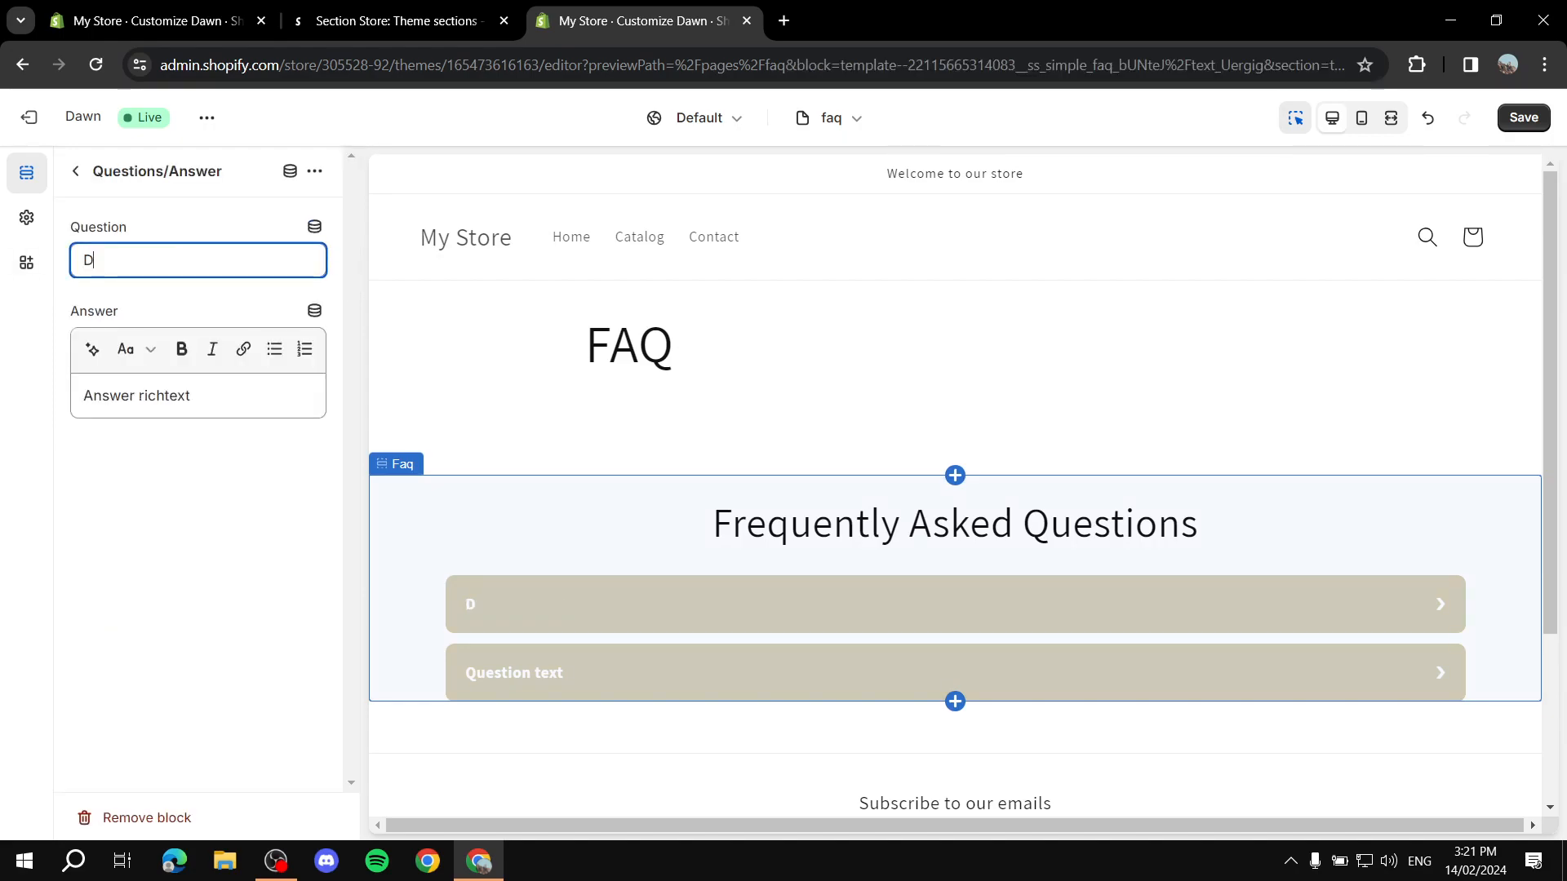
{"action": "type", "text": "elivery Time"}
{"action": "triple_click", "coordinate": [163, 396]}
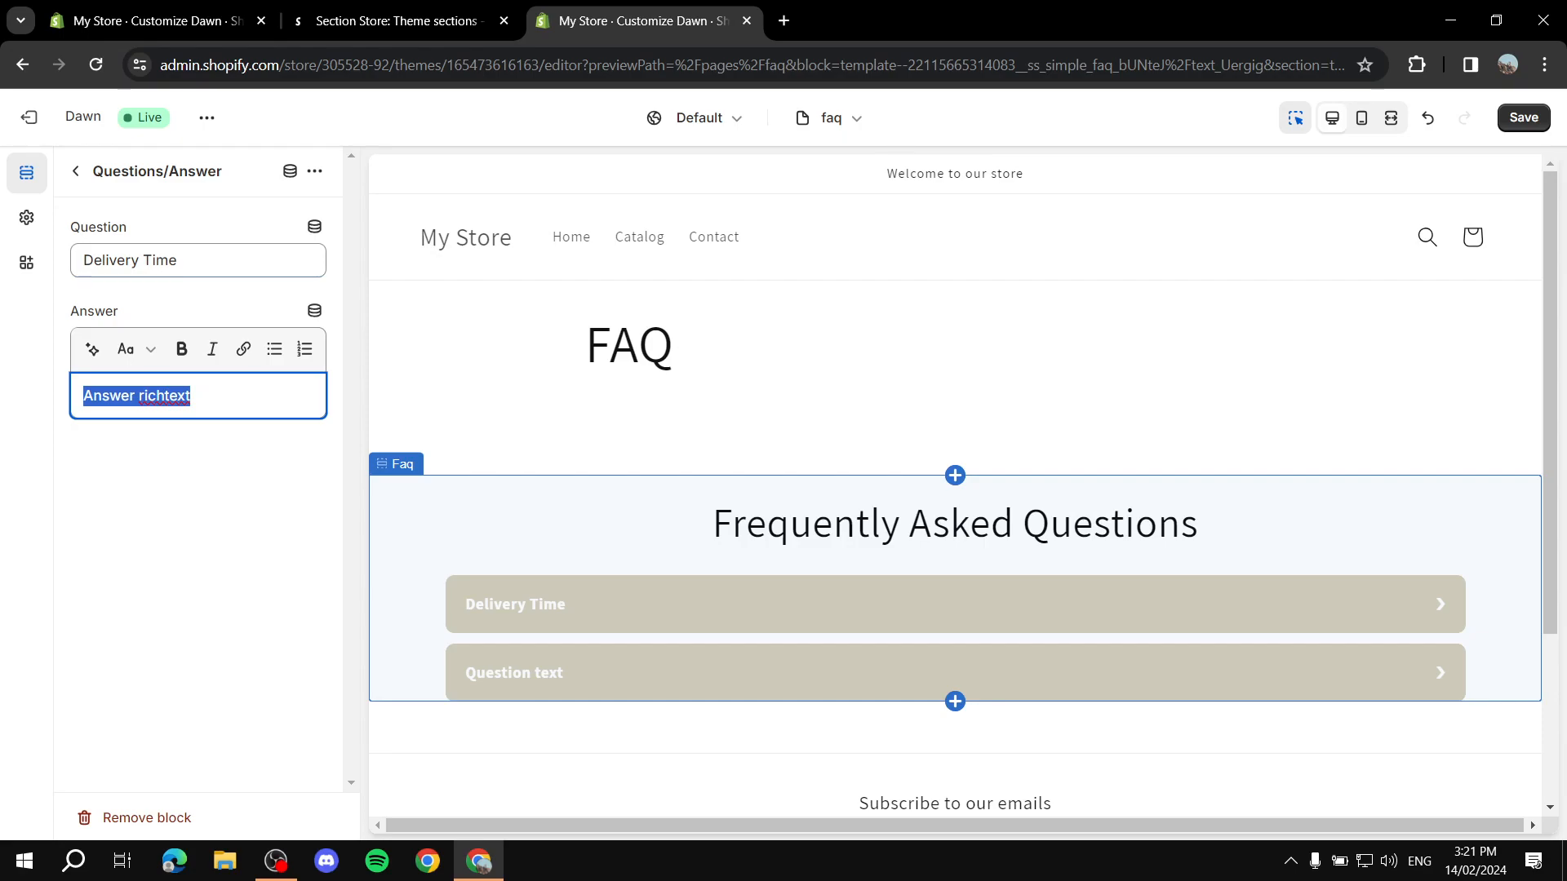
{"action": "type", "text": "9 YEARS"}
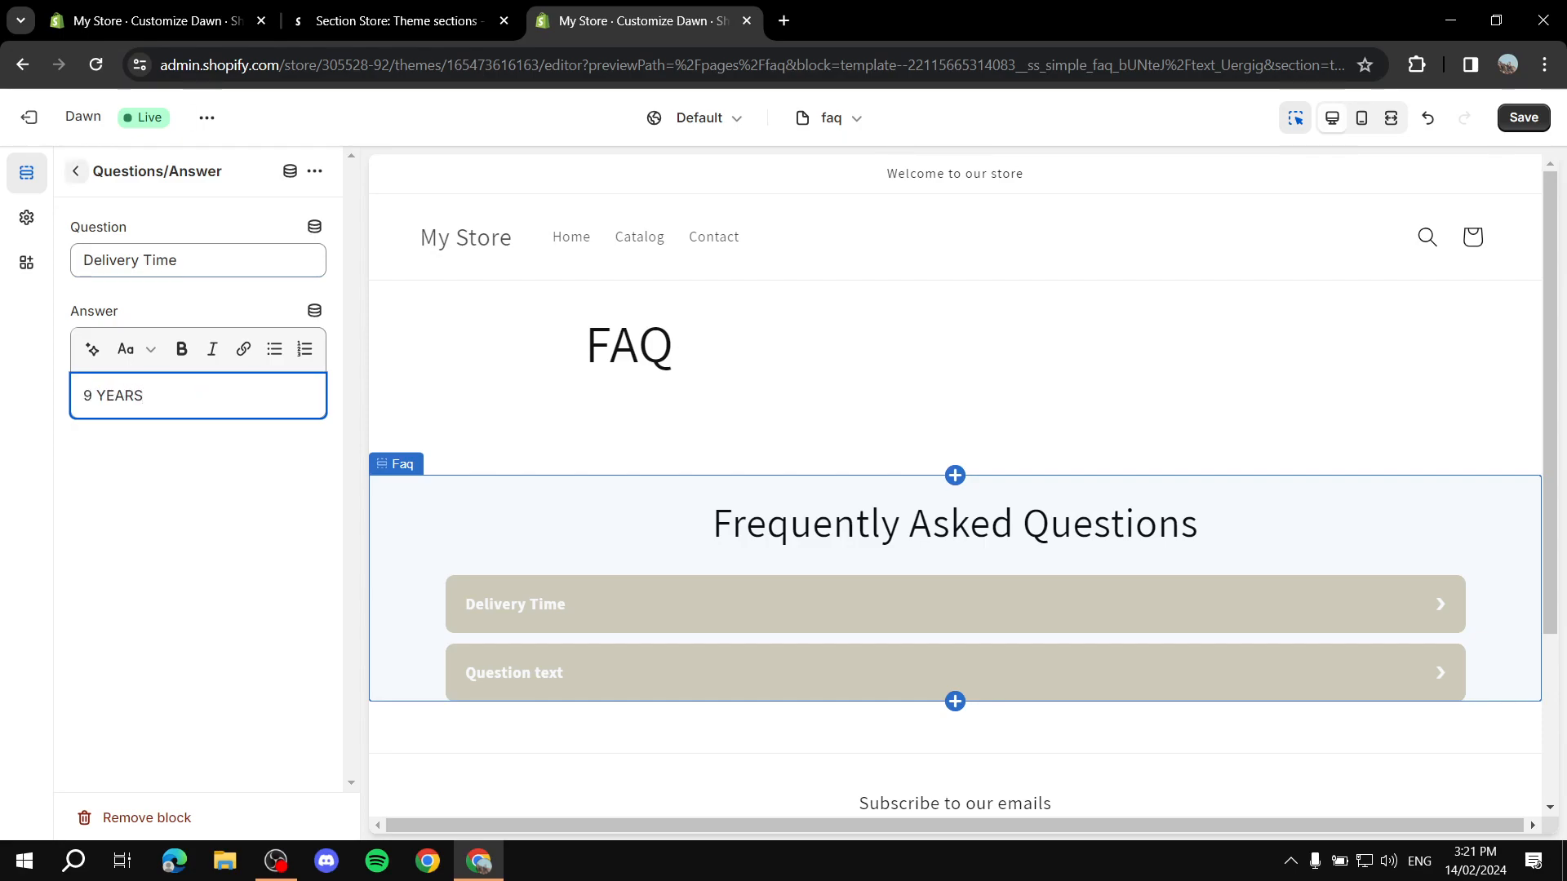
{"action": "left_click", "coordinate": [75, 171]}
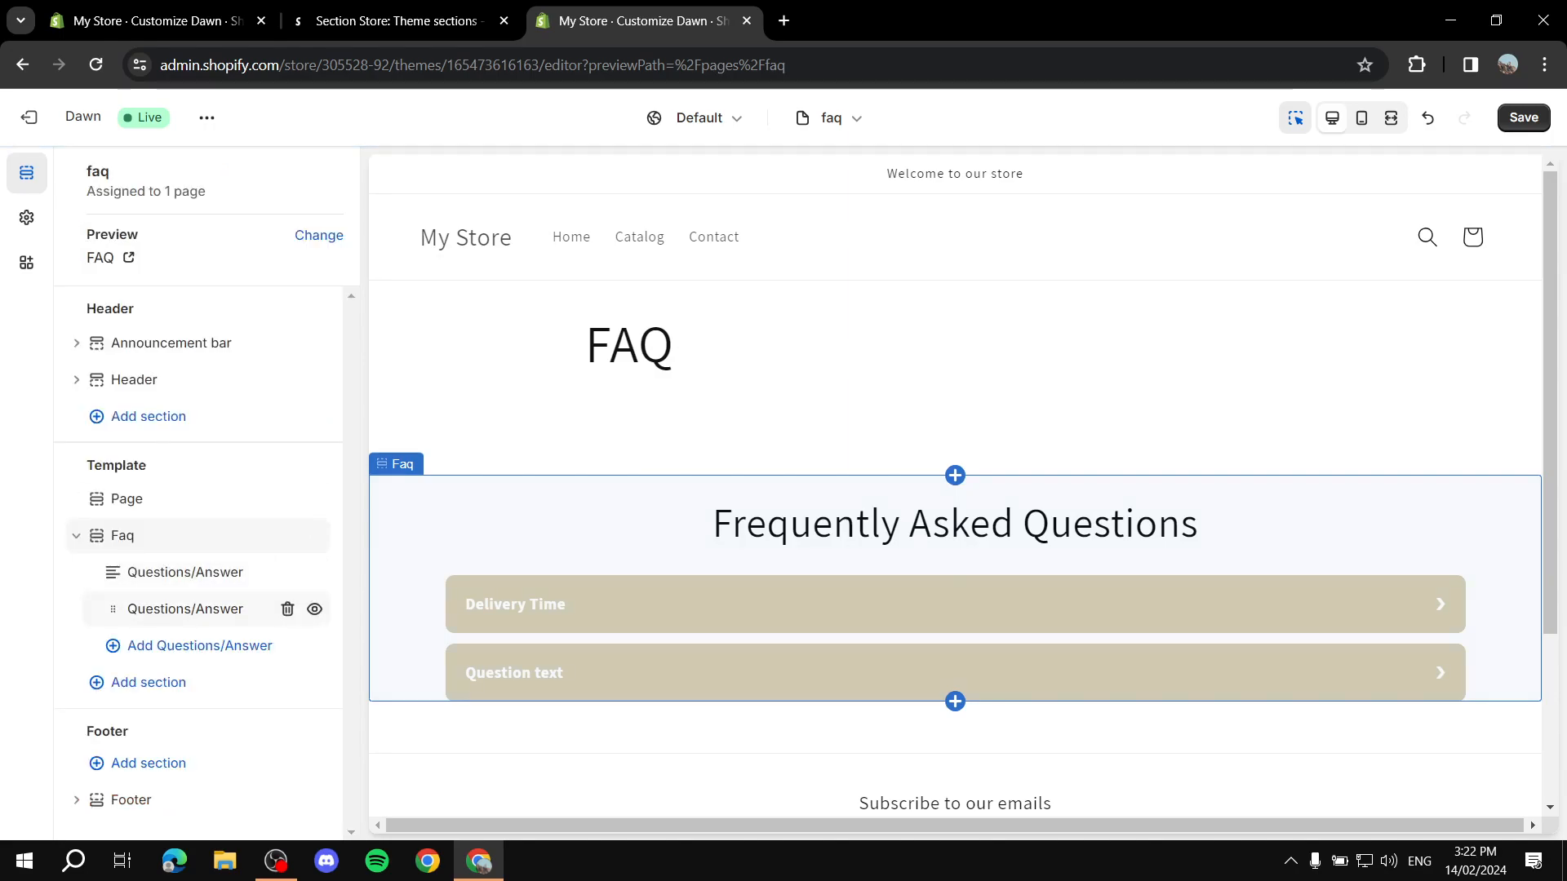
Set the second Questions/Answer block's question to "Add anything" and its answer to "Answer goess here".
{"action": "left_click", "coordinate": [186, 609]}
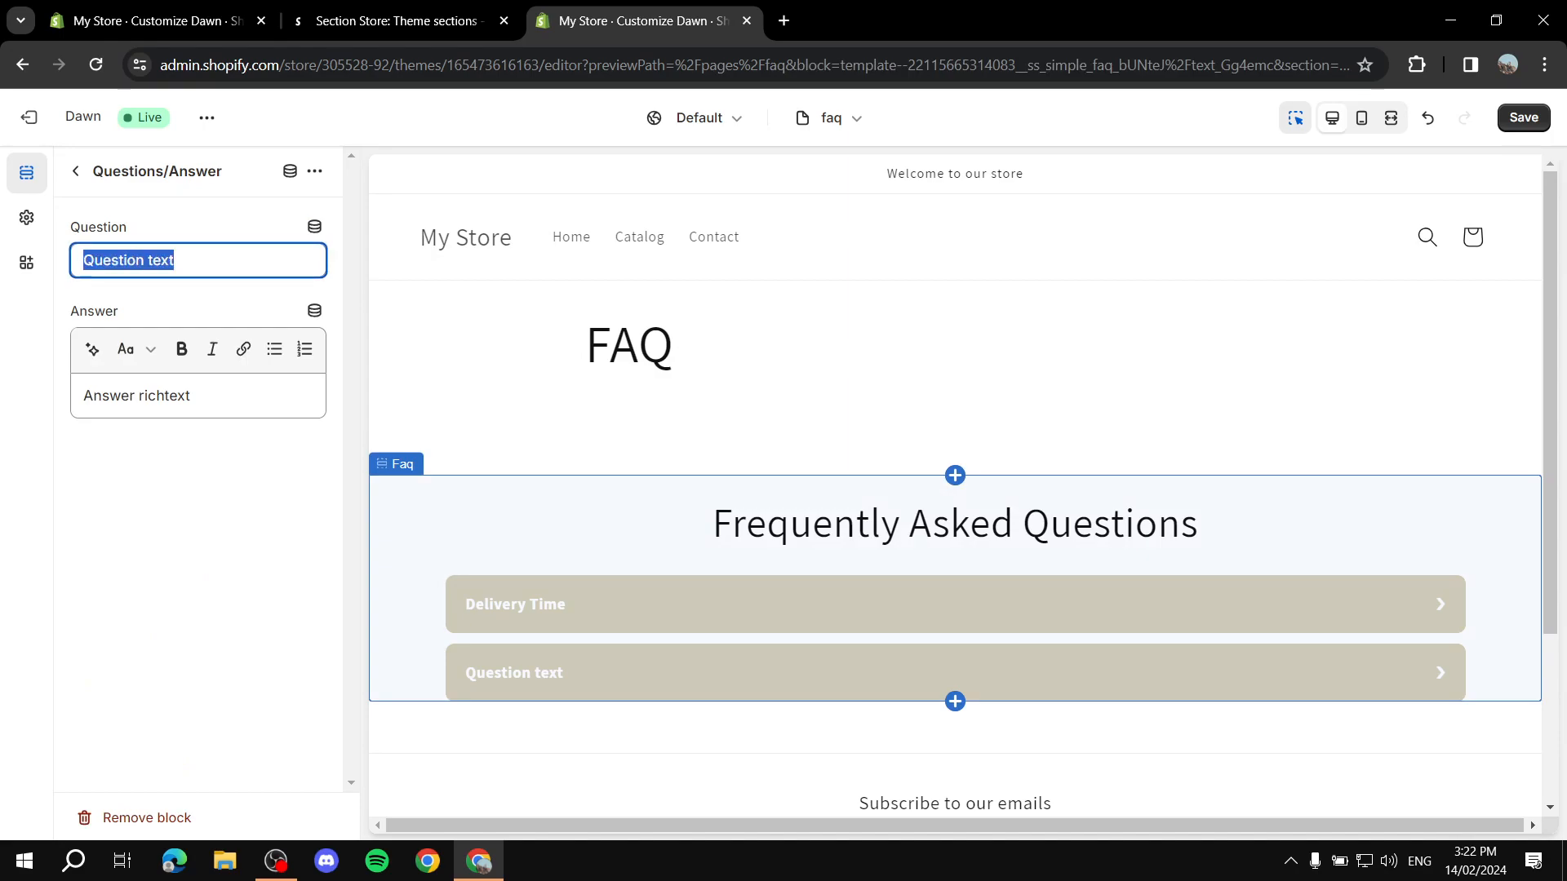
{"action": "type", "text": "Add anything"}
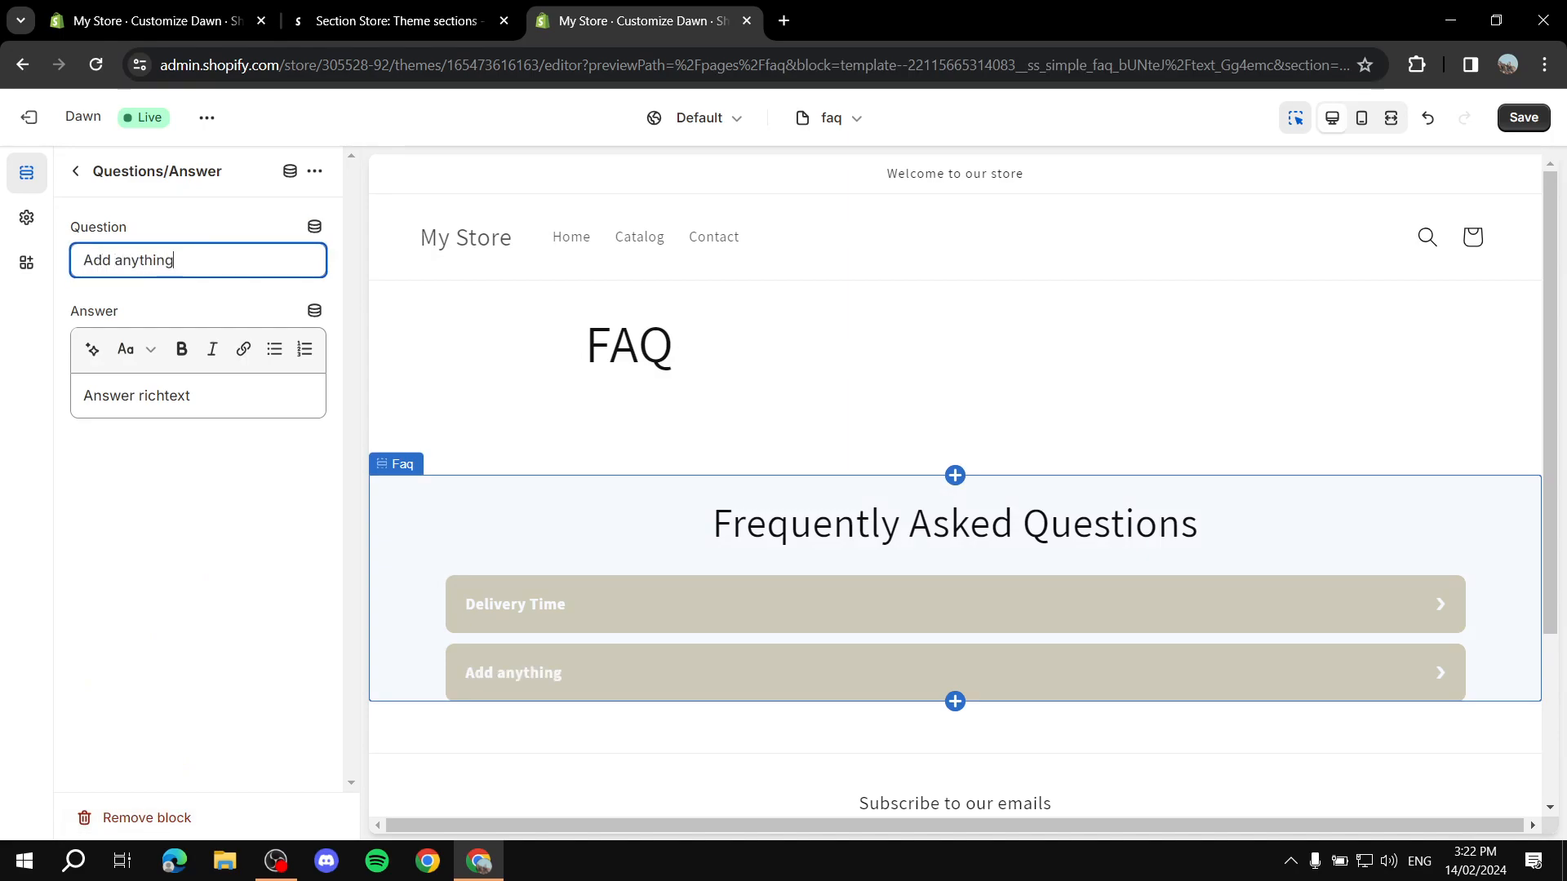
{"action": "triple_click", "coordinate": [137, 396]}
{"action": "type", "text": "Answer goess he"}
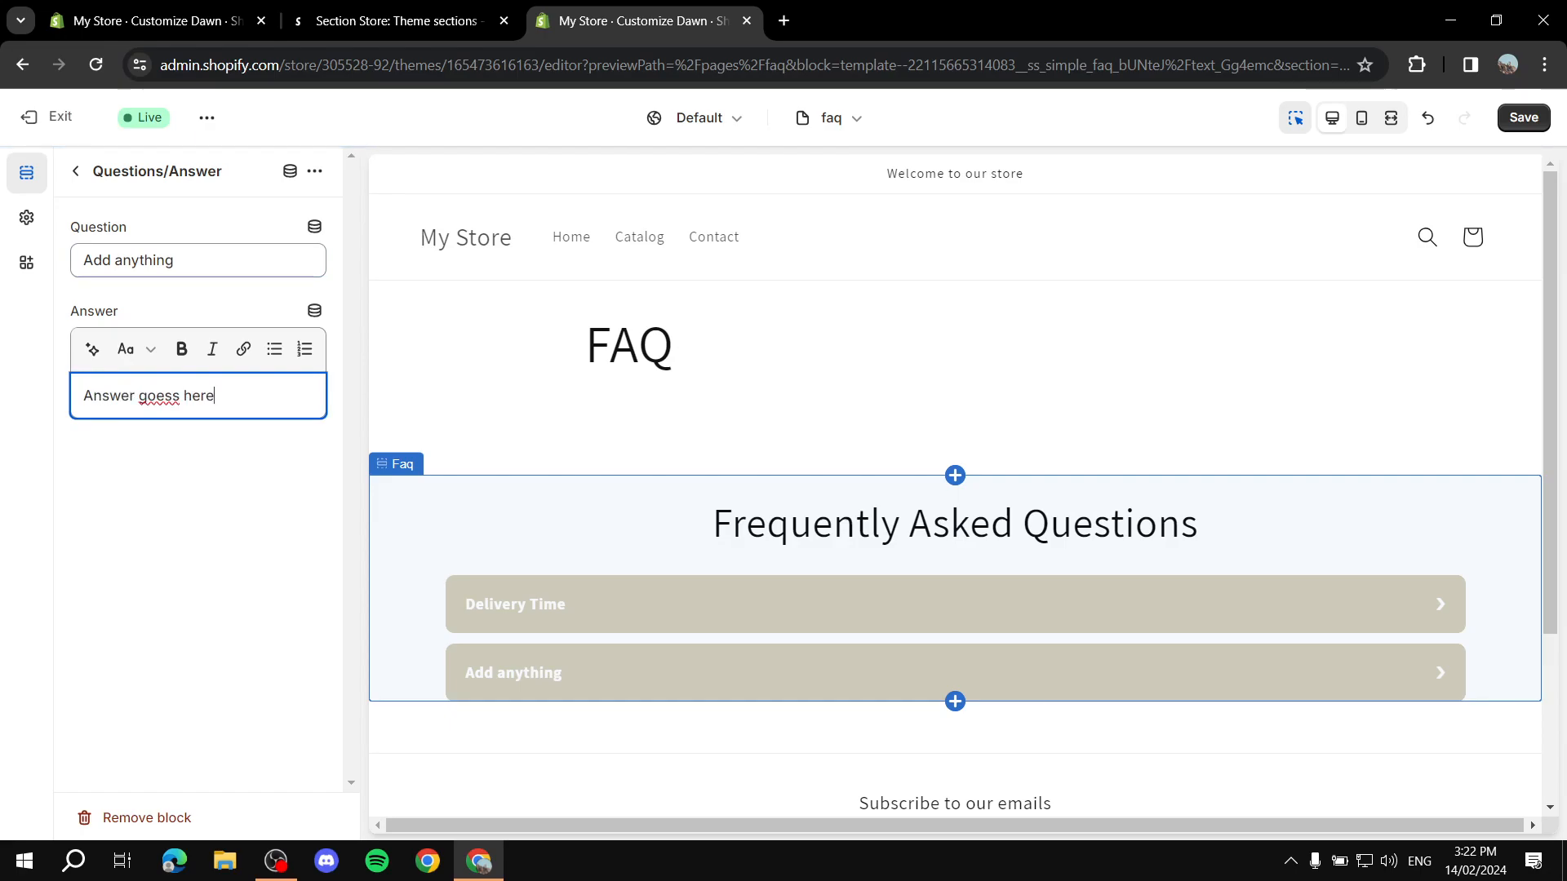
{"action": "left_click", "coordinate": [76, 172]}
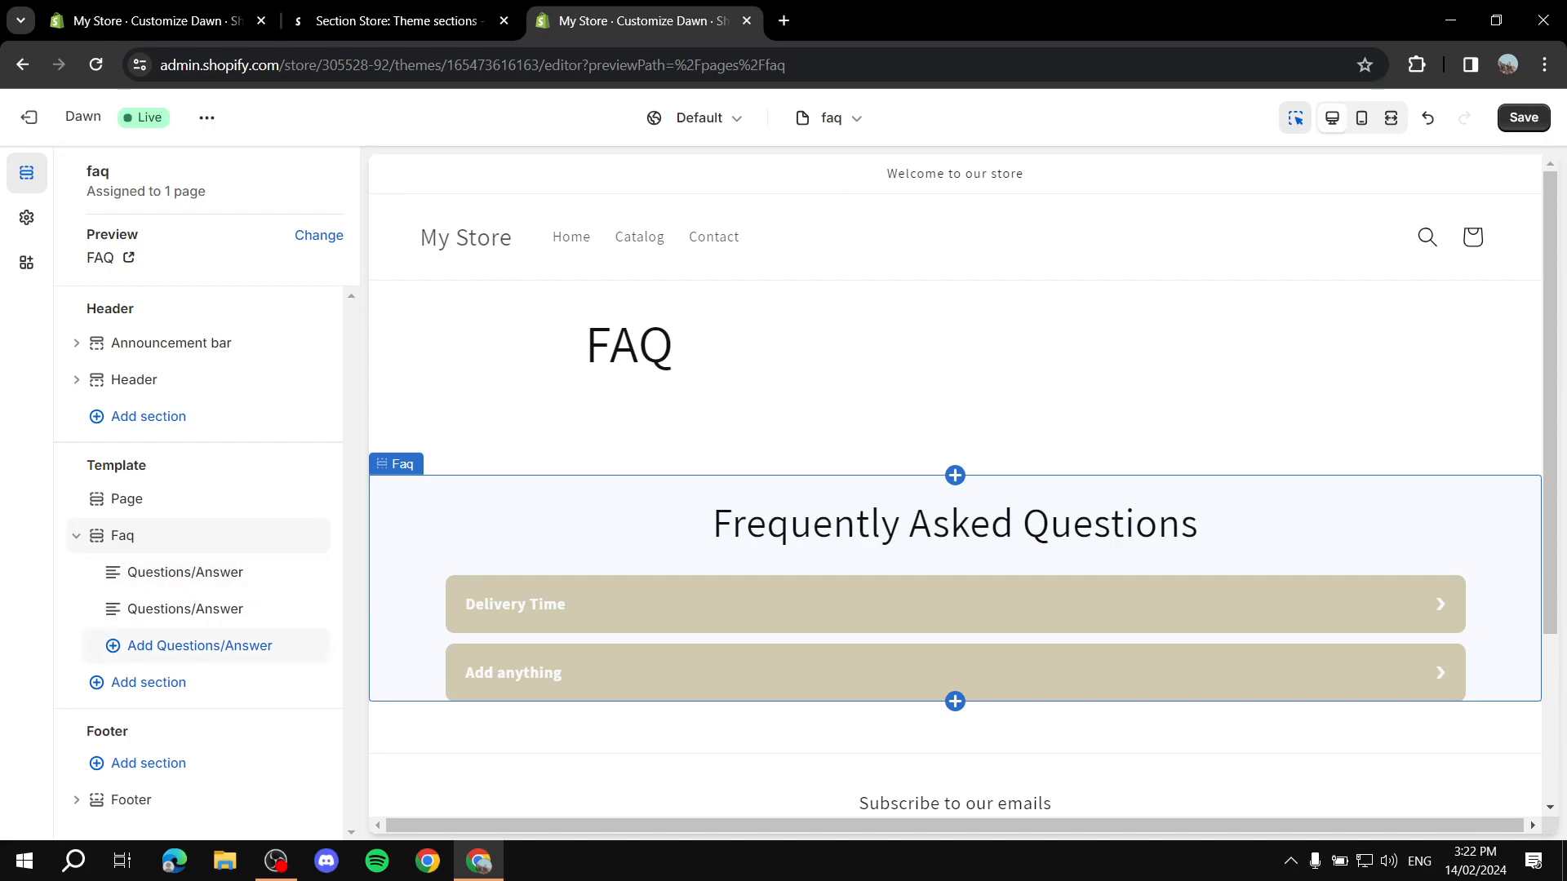
Add two more Questions/Answer blocks to the Faq section, keeping their default question and answer text.
{"action": "left_click", "coordinate": [199, 646]}
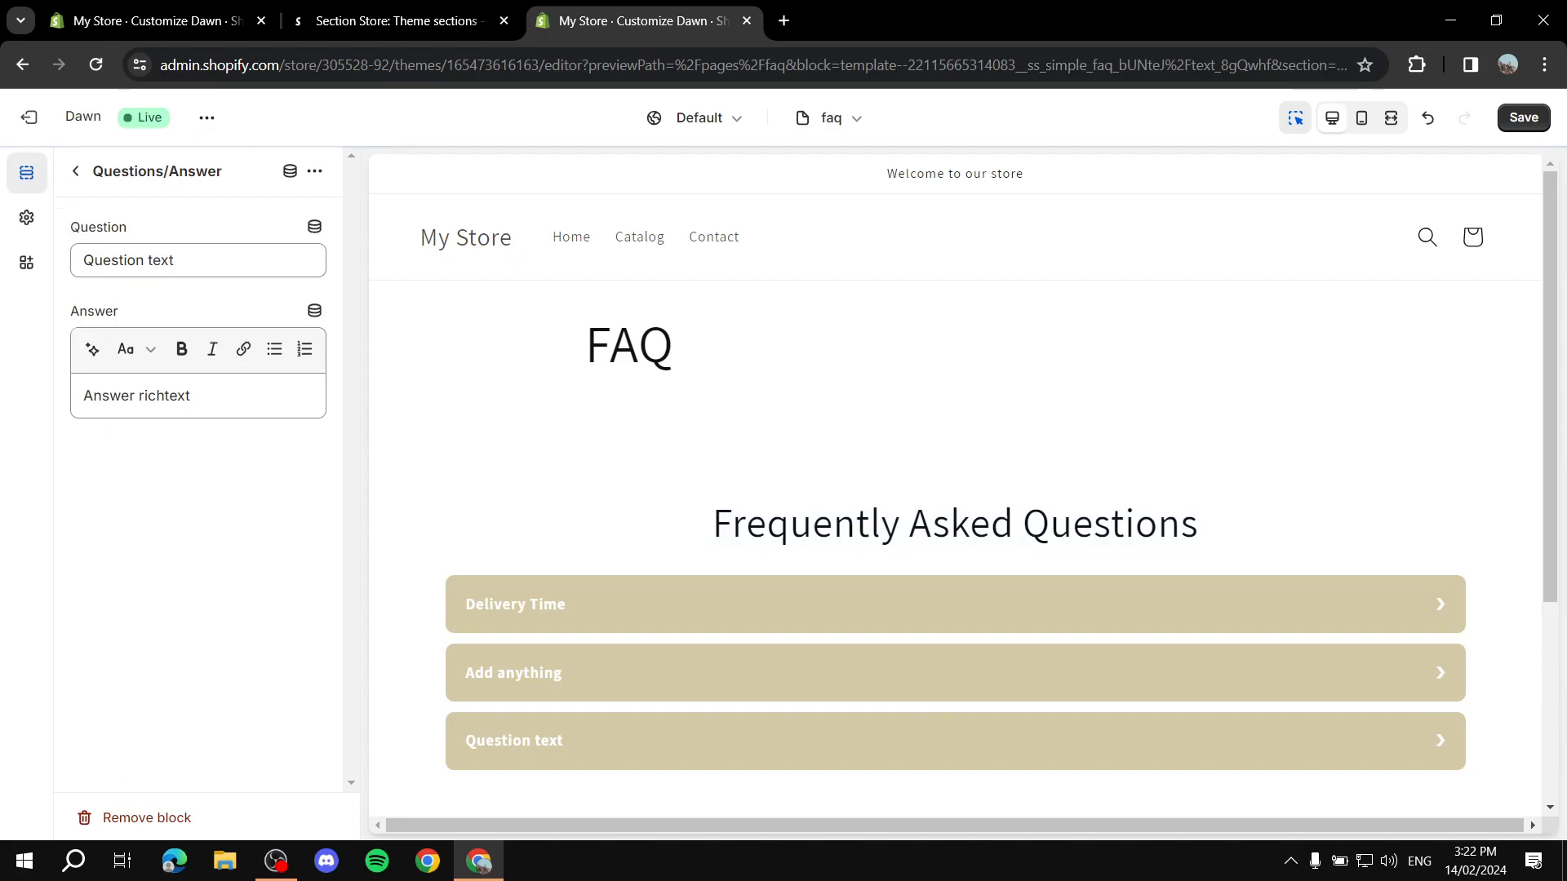
{"action": "left_click", "coordinate": [76, 171]}
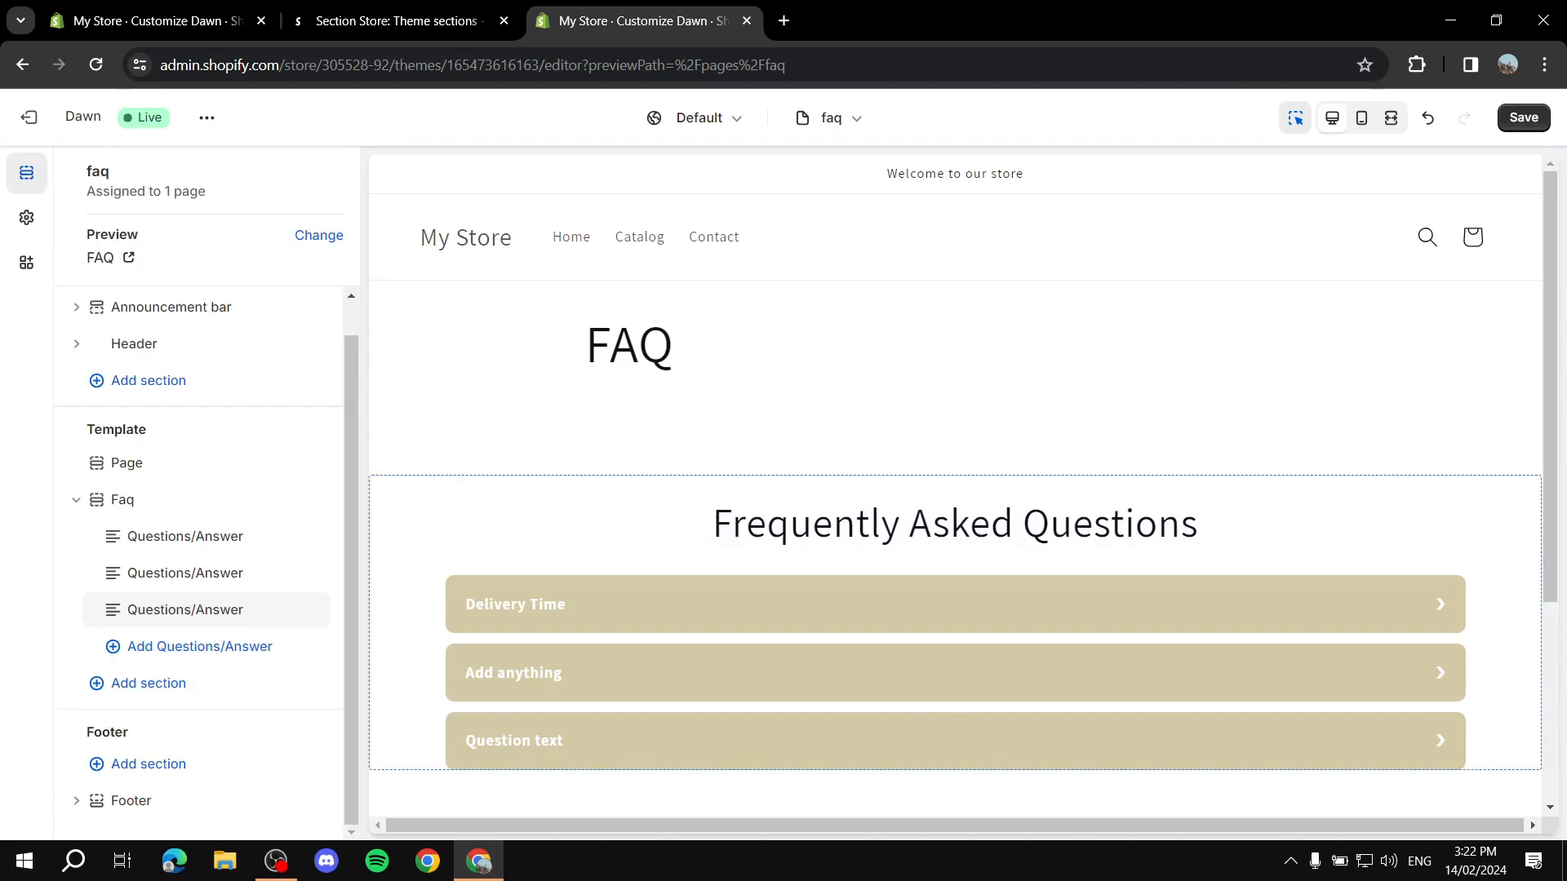
{"action": "left_click", "coordinate": [199, 645]}
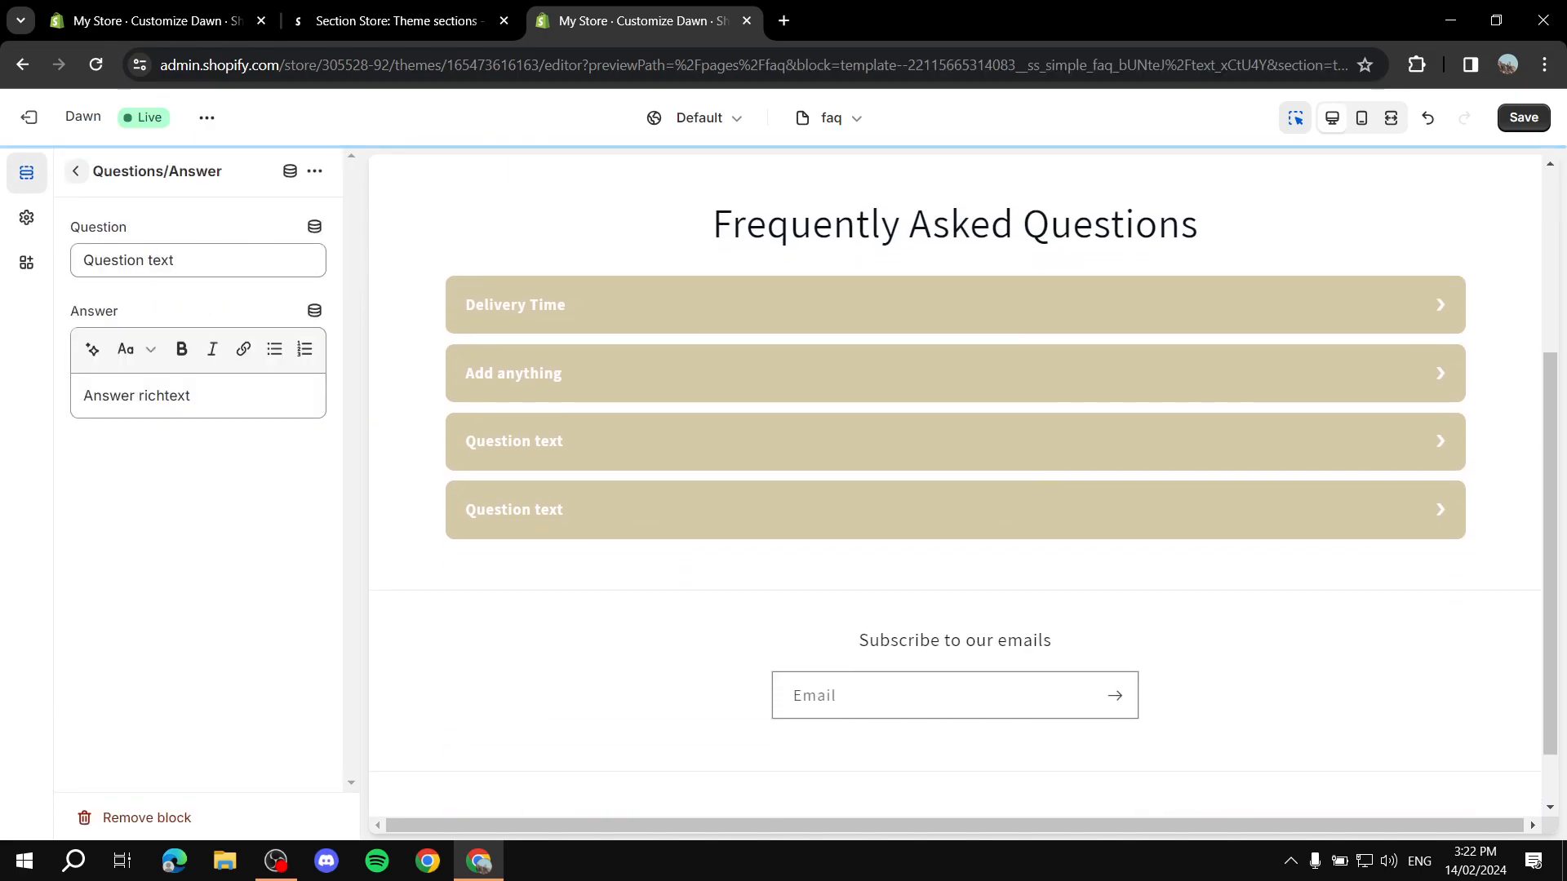
{"action": "left_click", "coordinate": [76, 171]}
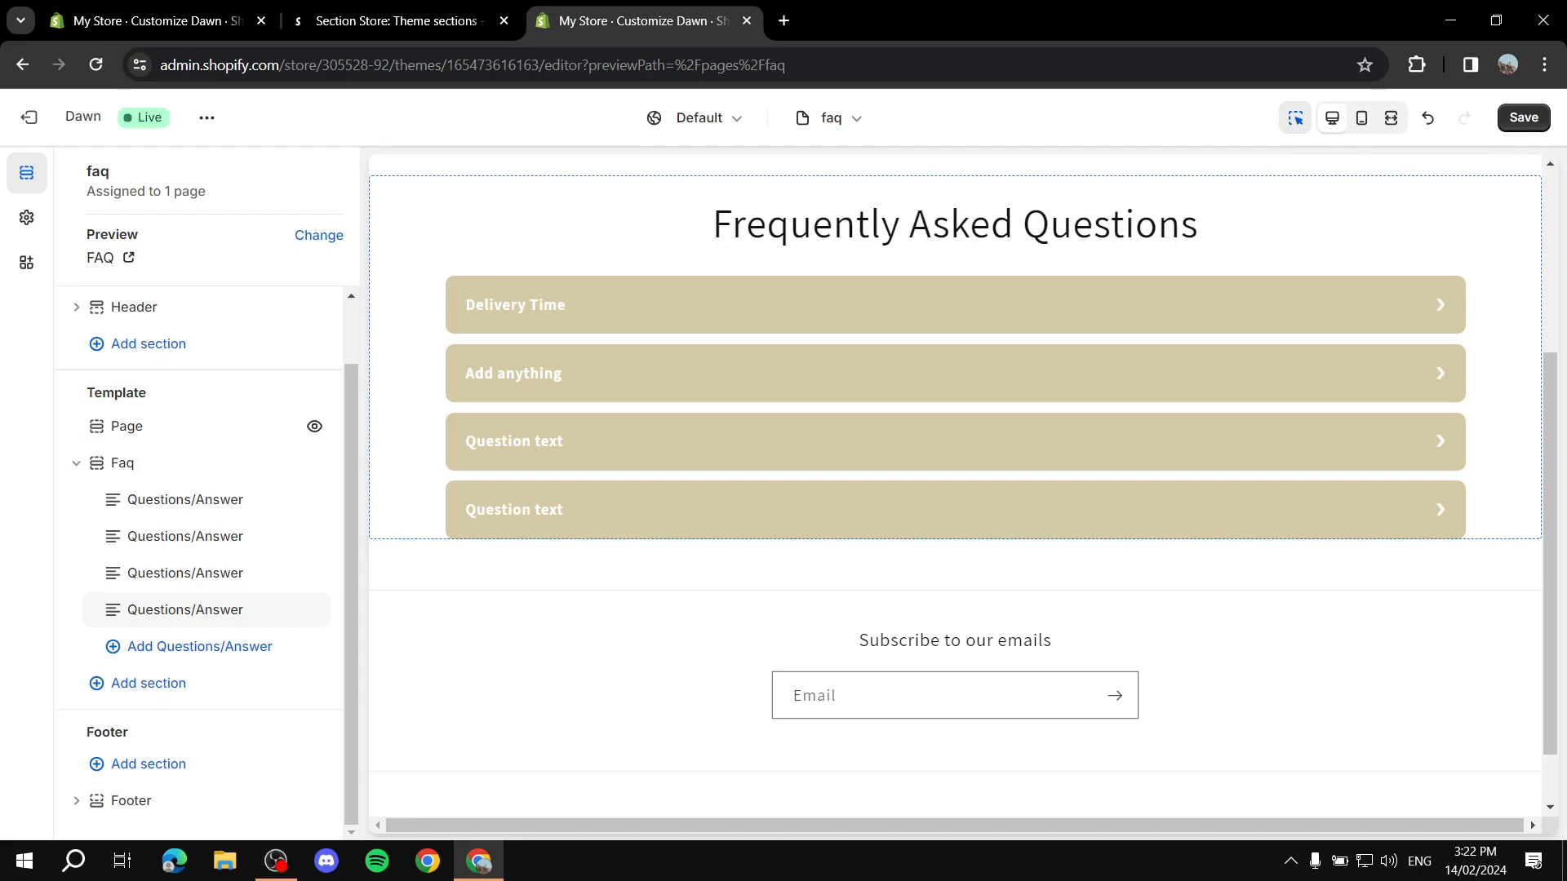
Set the Faq section's question hover color to #9D9D9D and its question color to #000000.
{"action": "scroll", "coordinate": [204, 499], "scroll_direction": "up", "scroll_amount": 1}
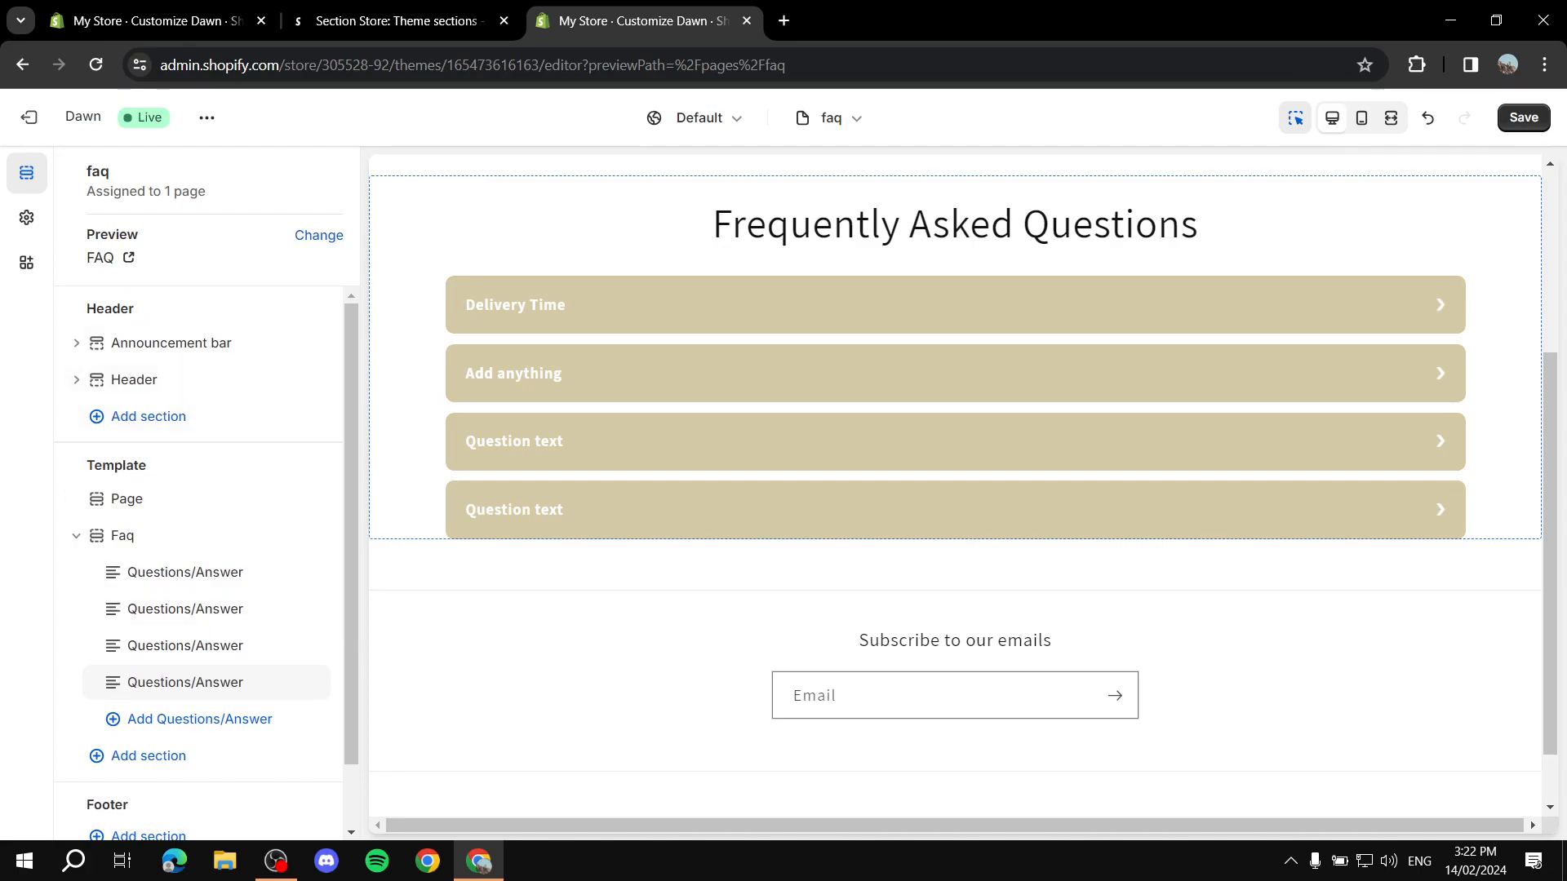
{"action": "left_click", "coordinate": [123, 535]}
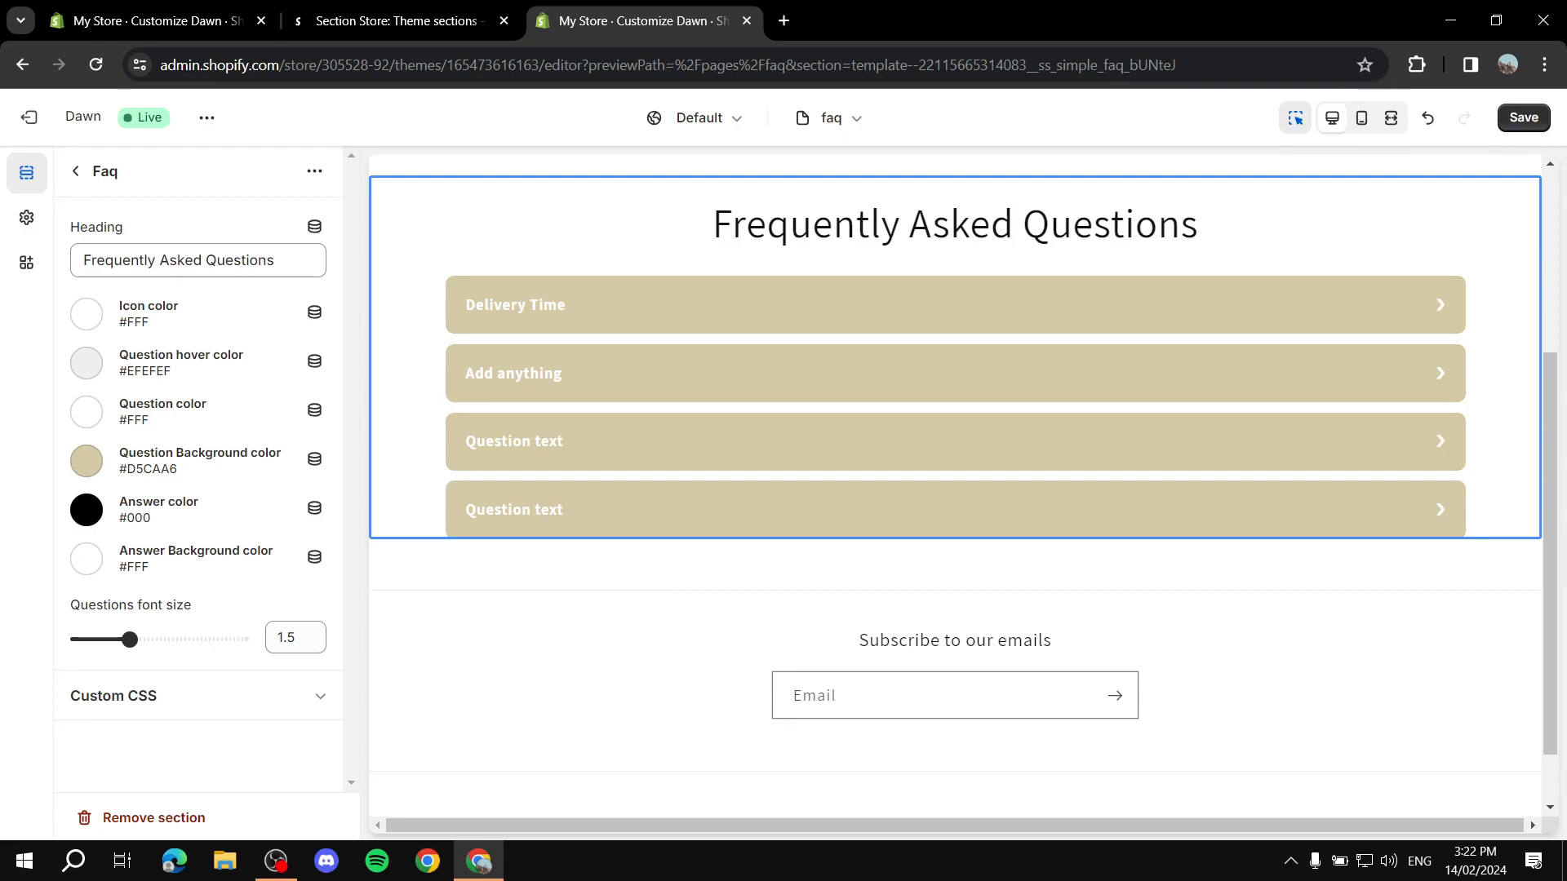
{"action": "left_click", "coordinate": [87, 363]}
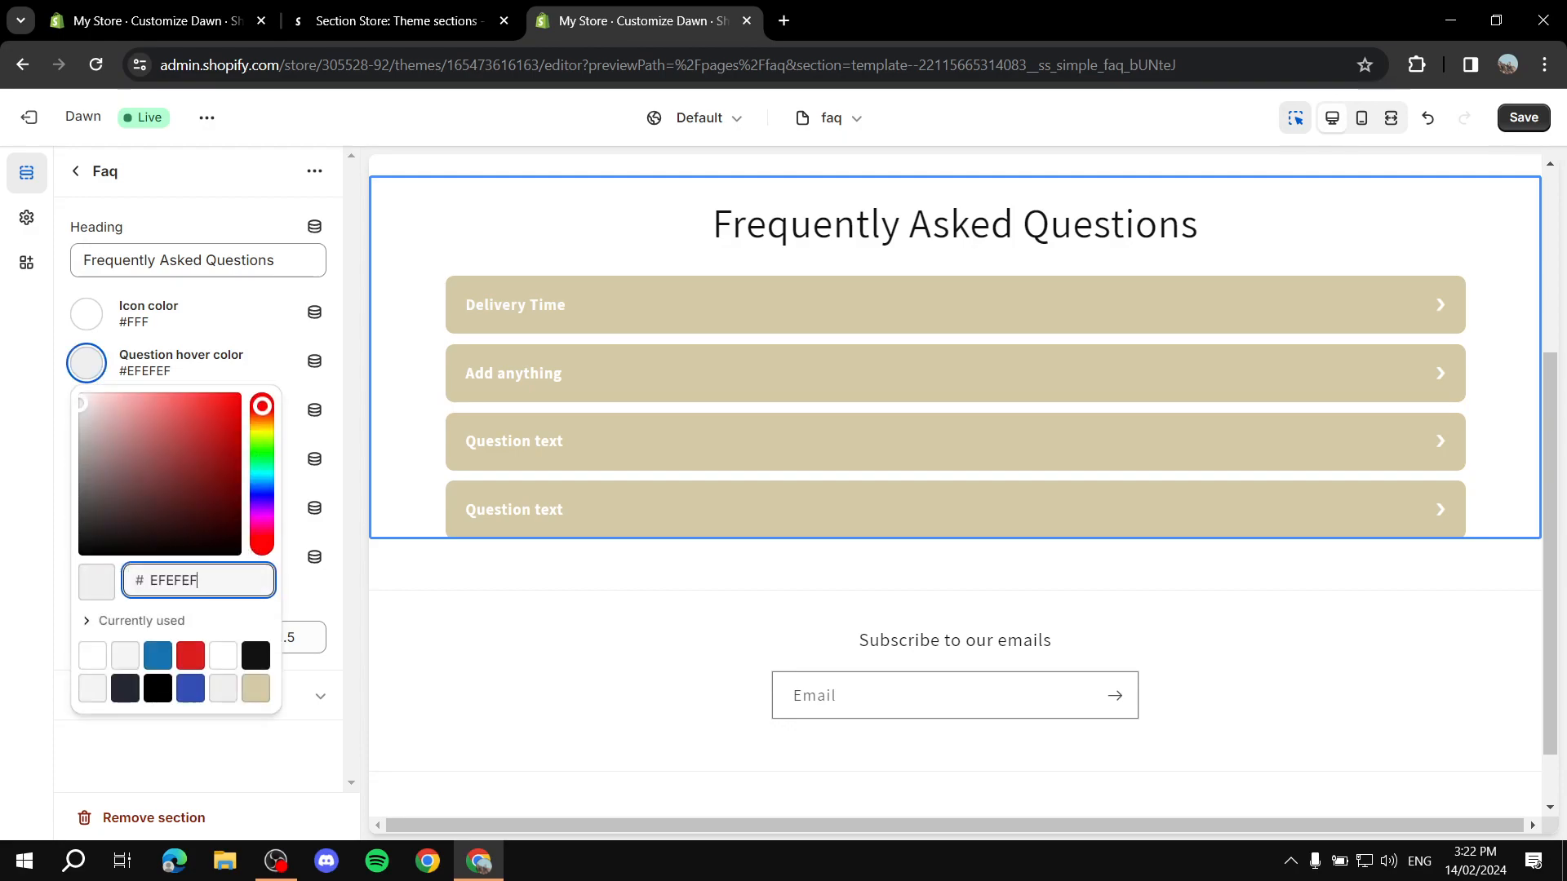
{"action": "left_click_drag", "start_coordinate": [80, 403], "coordinate": [79, 455]}
{"action": "left_click", "coordinate": [314, 434]}
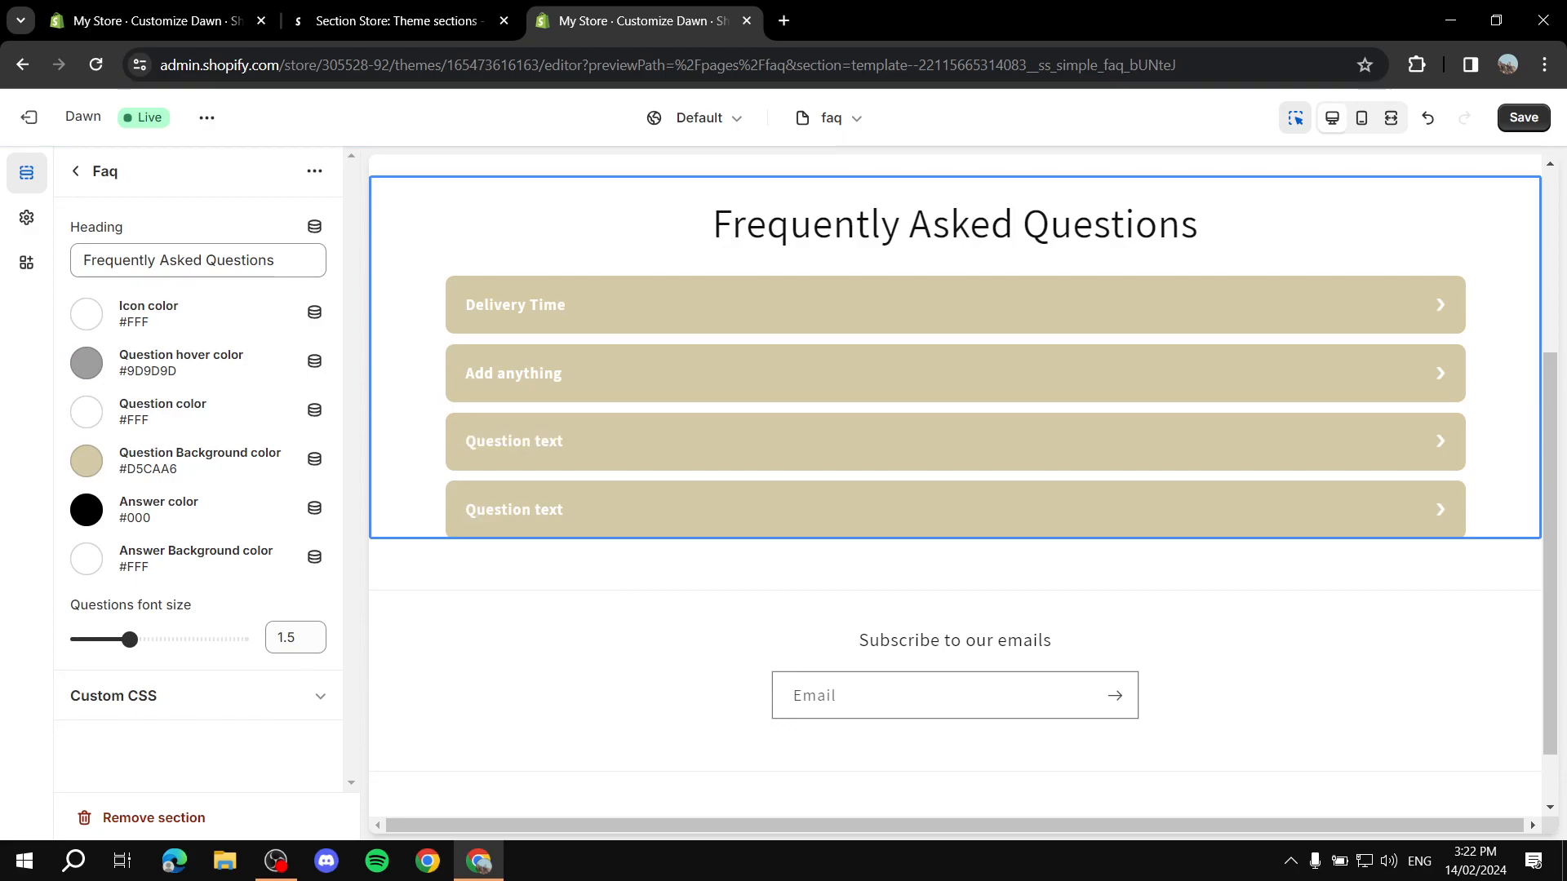
{"action": "left_click", "coordinate": [86, 412]}
{"action": "left_click_drag", "start_coordinate": [83, 446], "coordinate": [80, 604]}
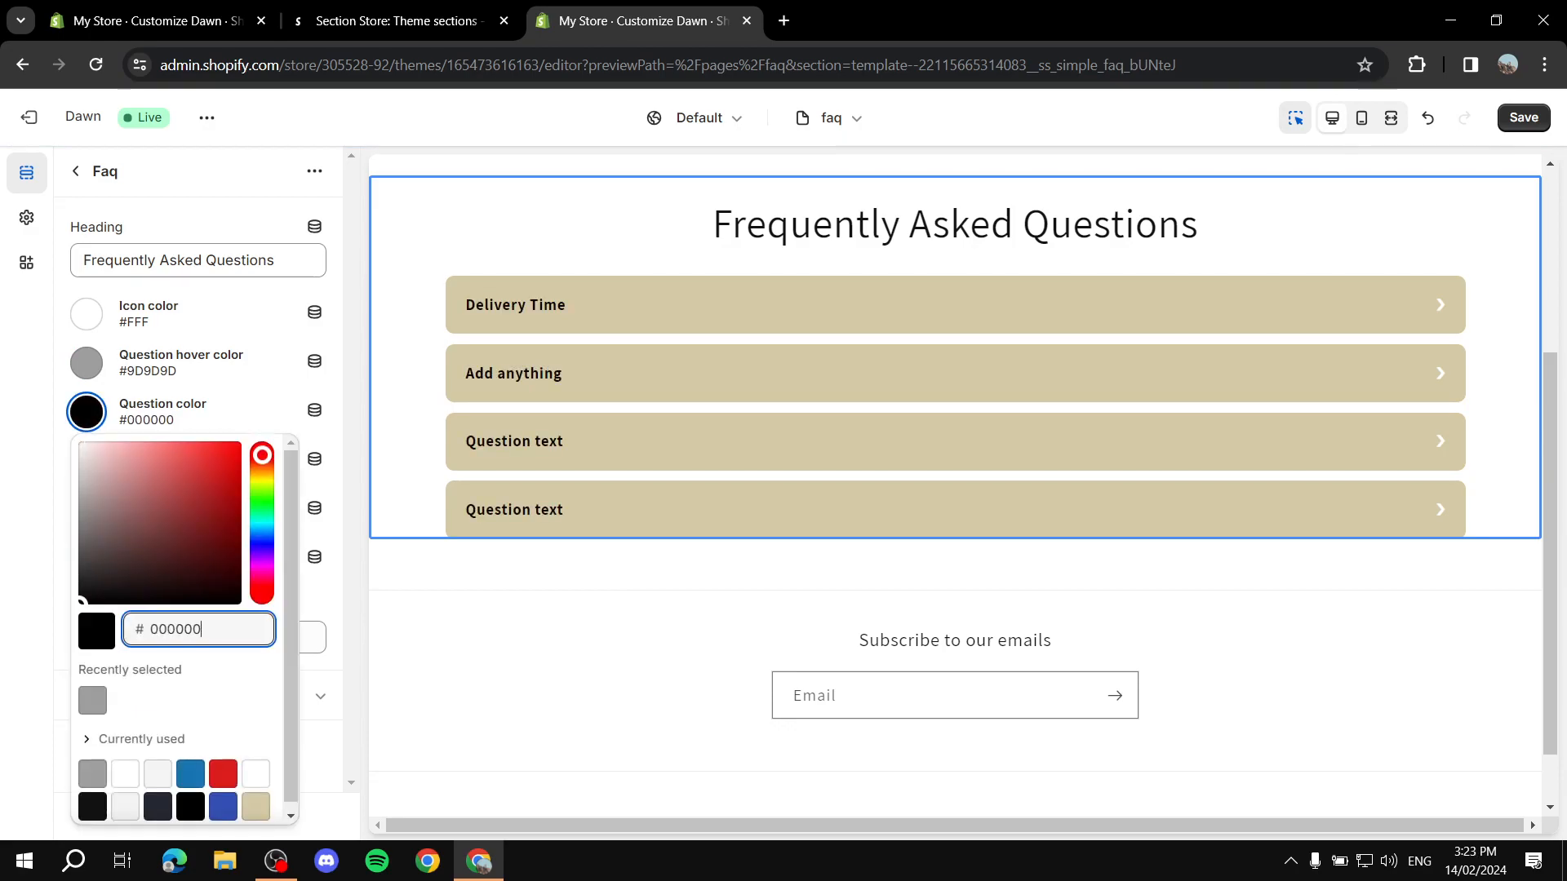
{"action": "left_click", "coordinate": [329, 587]}
Set the Faq section's question background color to gray #B3B3B3.
{"action": "left_click", "coordinate": [86, 462]}
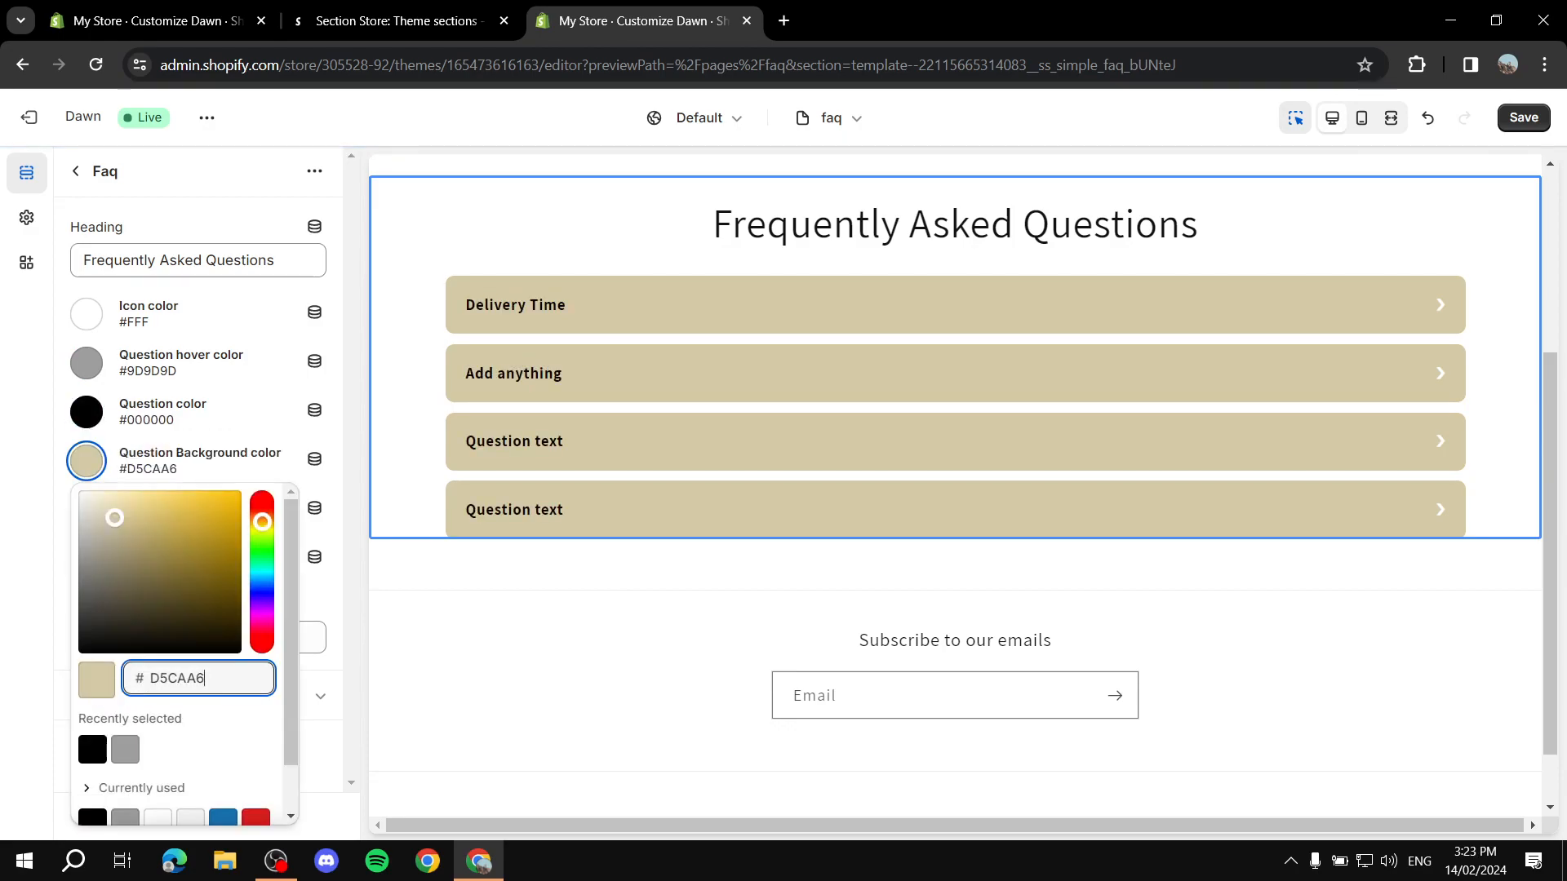
{"action": "mouse_move", "coordinate": [85, 545]}
{"action": "left_mouse_down"}
{"action": "mouse_move", "coordinate": [79, 522]}
{"action": "mouse_move", "coordinate": [79, 539]}
{"action": "left_mouse_up"}
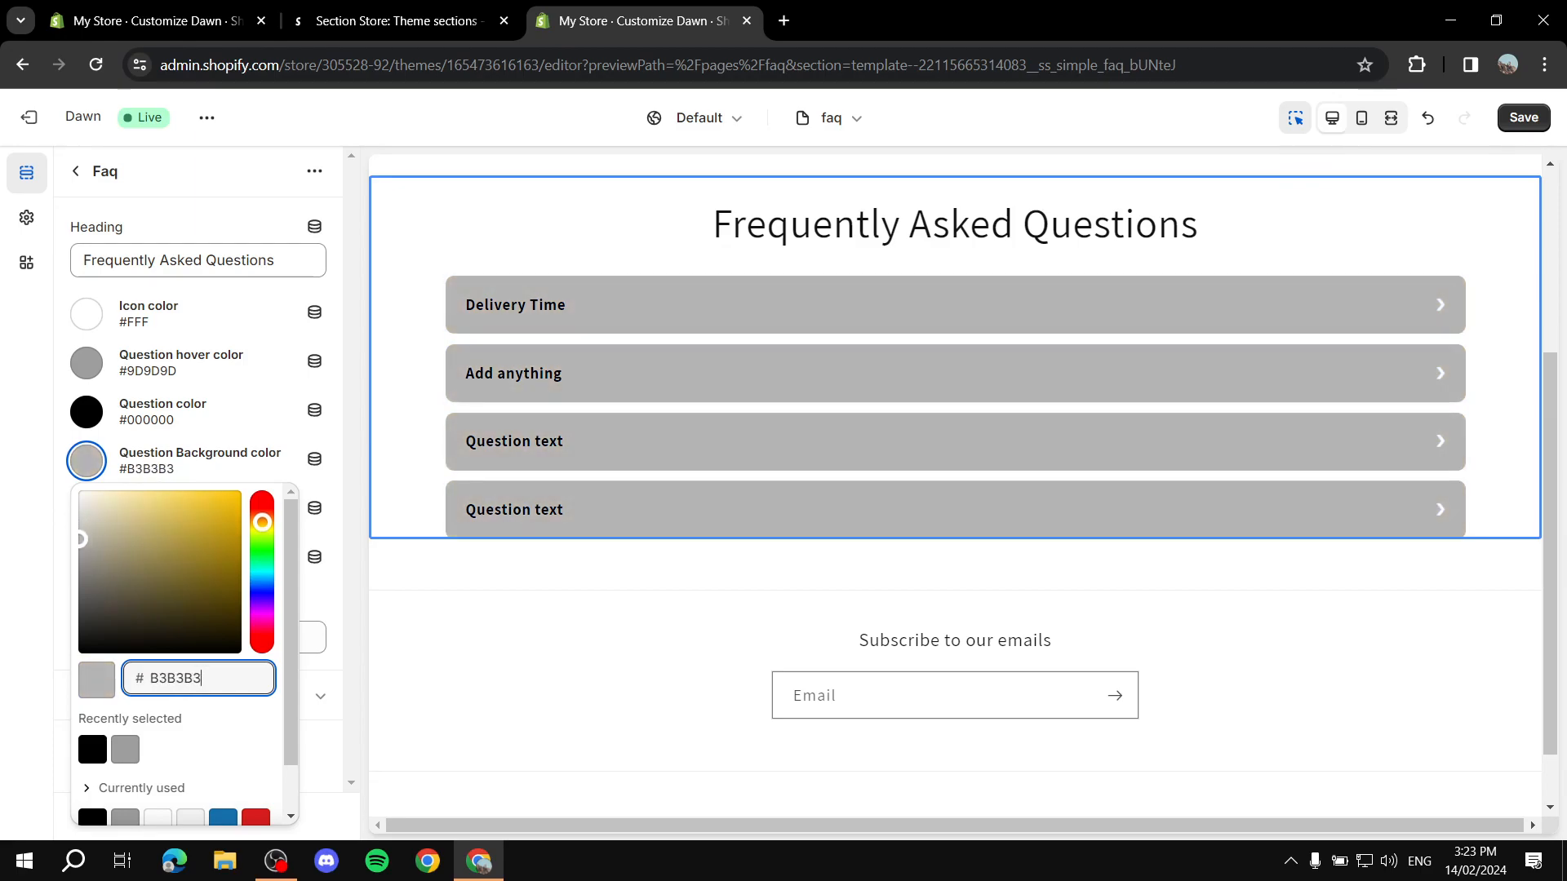
{"action": "left_click", "coordinate": [330, 588]}
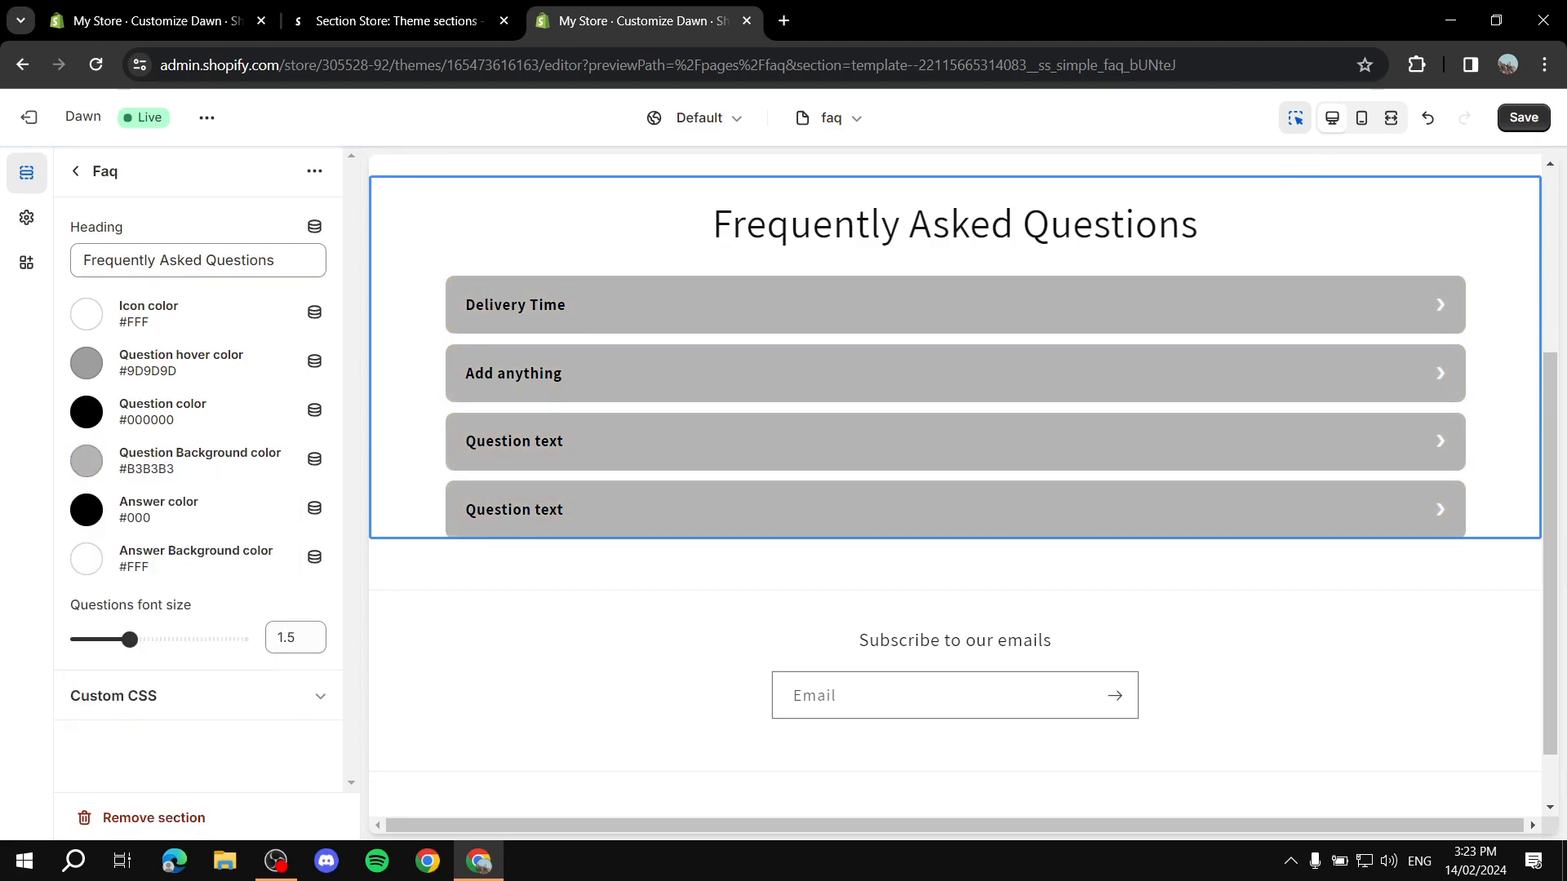
Set the Faq section's answer color to #000000 and its answer background color to #AAAAAA.
{"action": "left_click", "coordinate": [86, 510]}
{"action": "mouse_move", "coordinate": [80, 275]}
{"action": "left_mouse_down"}
{"action": "mouse_move", "coordinate": [79, 114]}
{"action": "mouse_move", "coordinate": [79, 276]}
{"action": "left_mouse_up"}
{"action": "left_click", "coordinate": [333, 440]}
{"action": "left_click", "coordinate": [702, 442]}
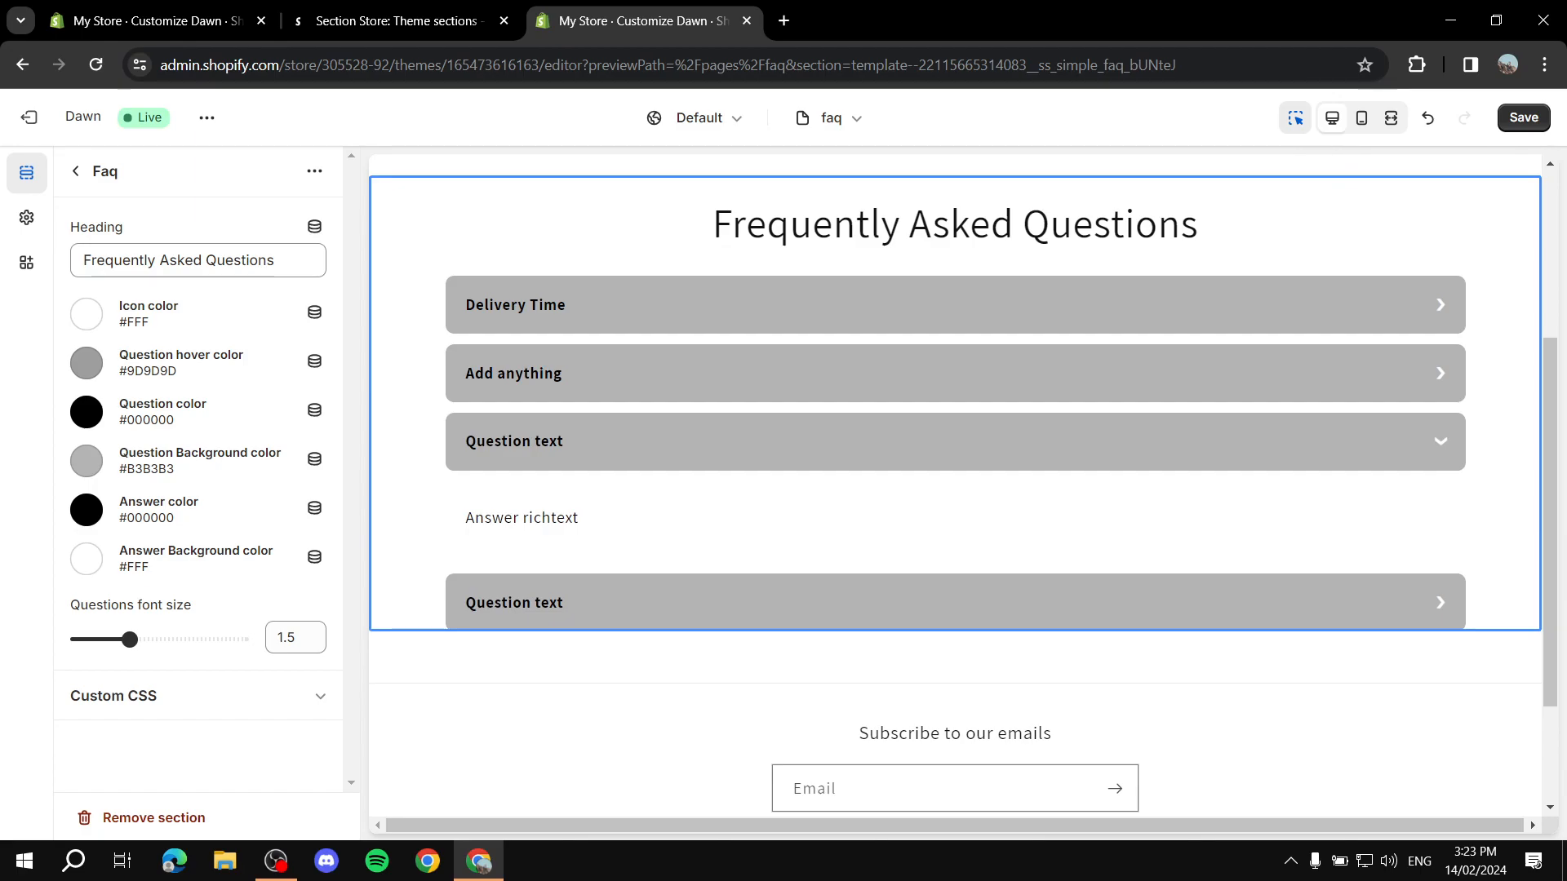
{"action": "left_click", "coordinate": [87, 560]}
{"action": "left_click_drag", "start_coordinate": [80, 277], "coordinate": [26, 209]}
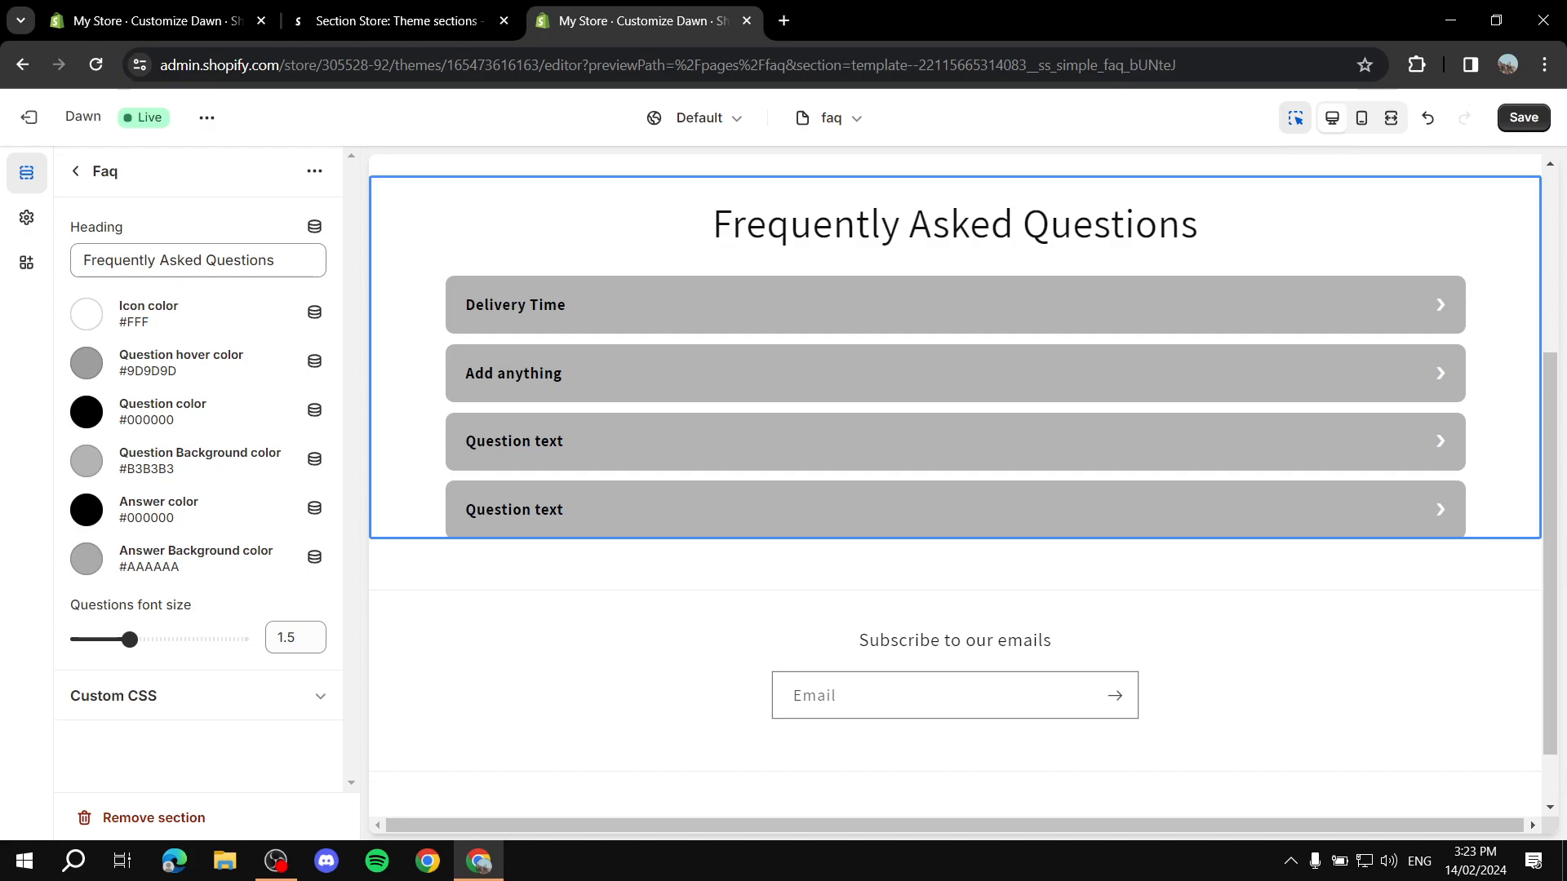
Set the Faq section's questions font size to 2 and save the template.
{"action": "left_click_drag", "start_coordinate": [71, 605], "coordinate": [193, 606]}
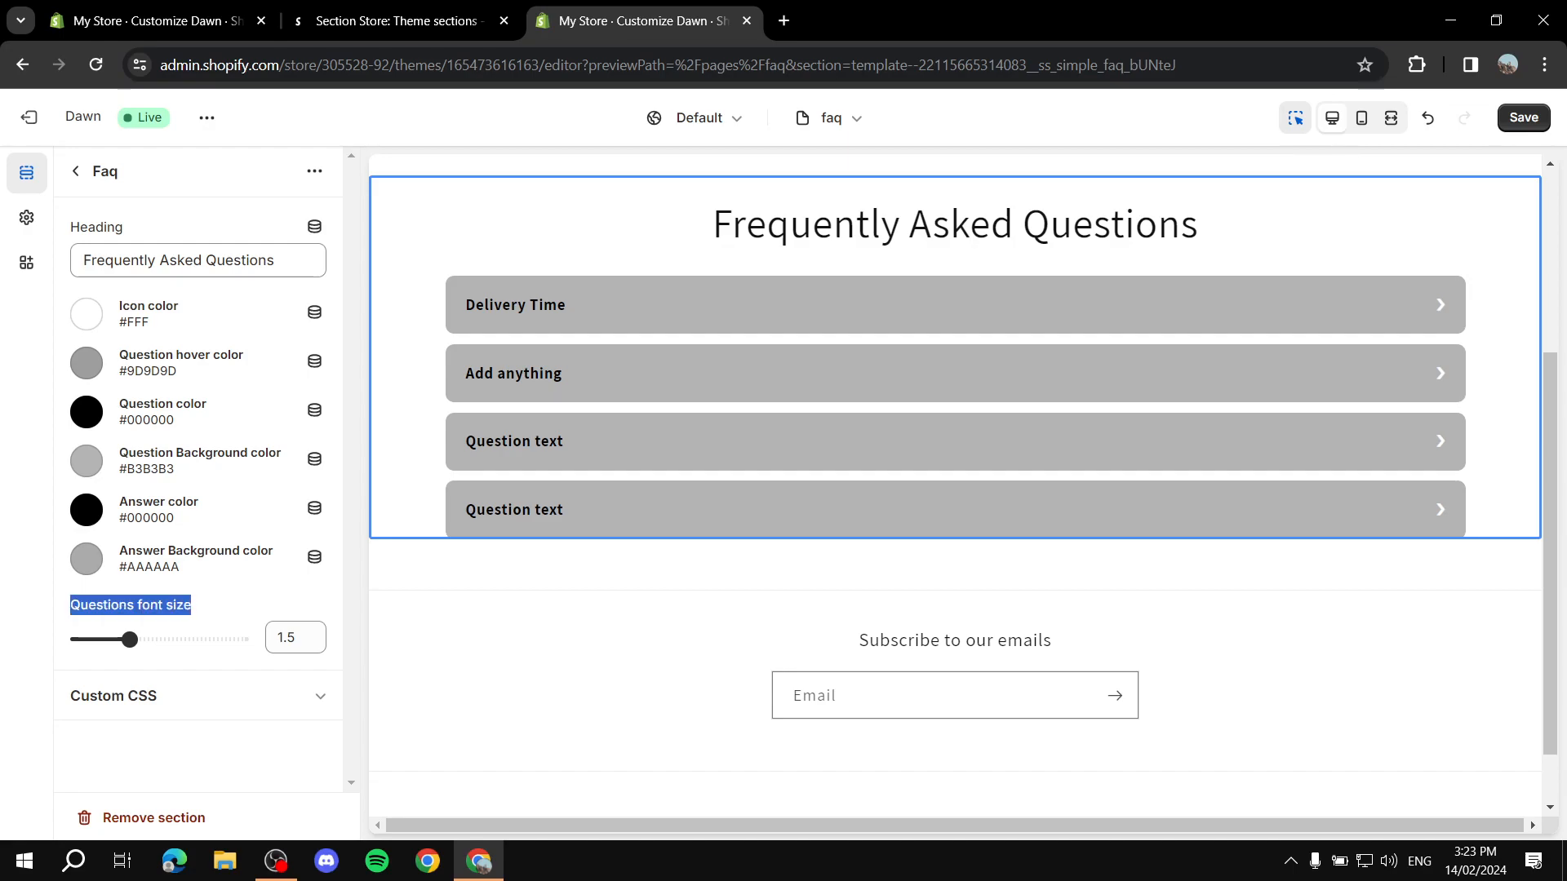
{"action": "left_click", "coordinate": [295, 637]}
{"action": "type", "text": "2"}
{"action": "key", "text": "Tab"}
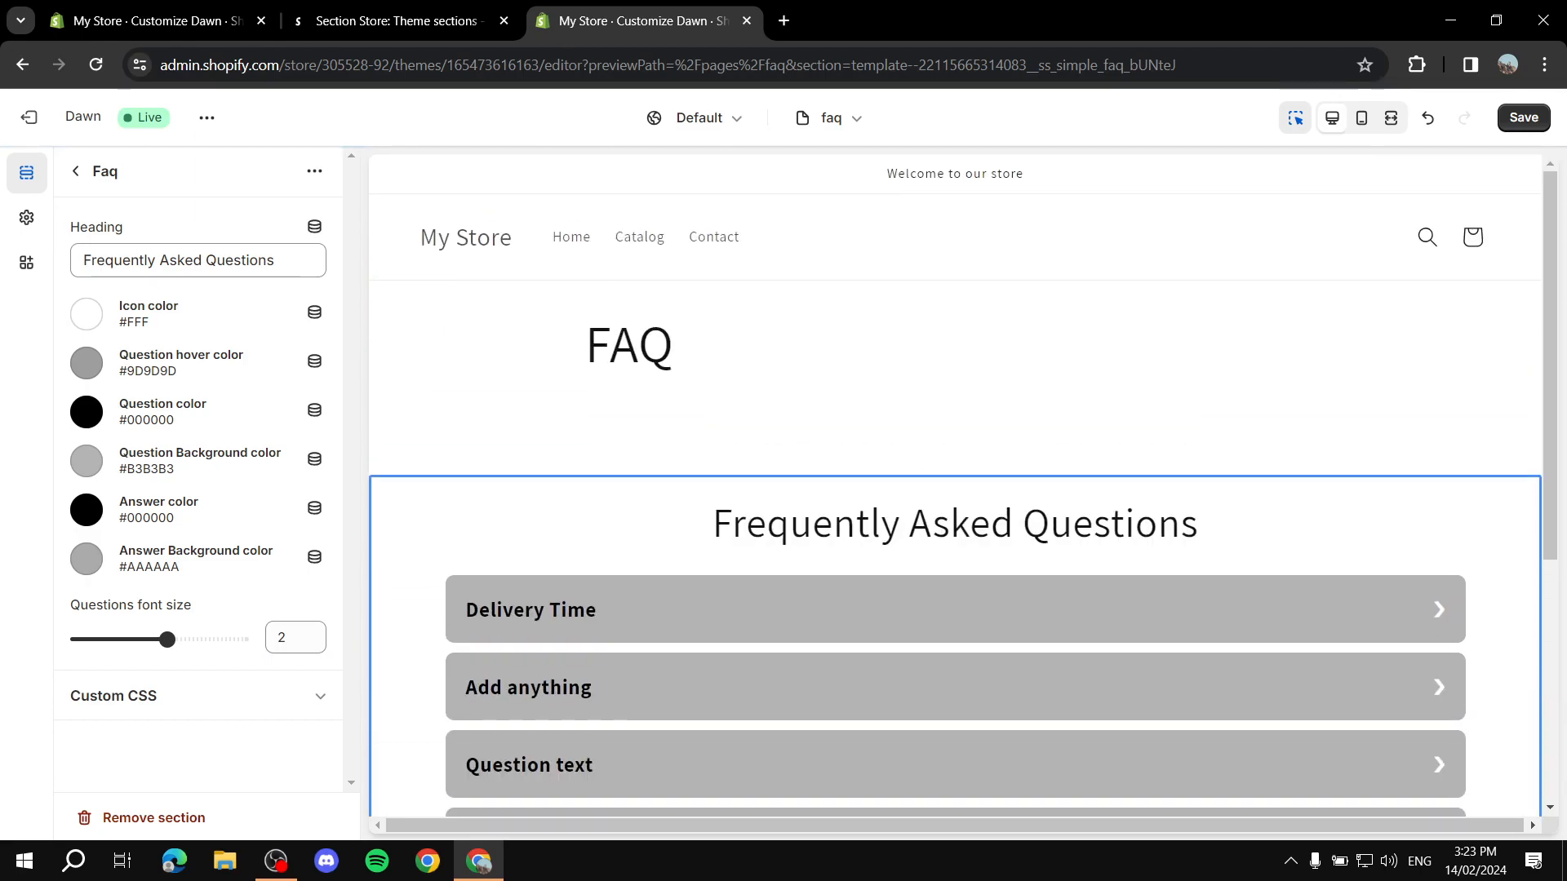
{"action": "left_click", "coordinate": [1523, 117]}
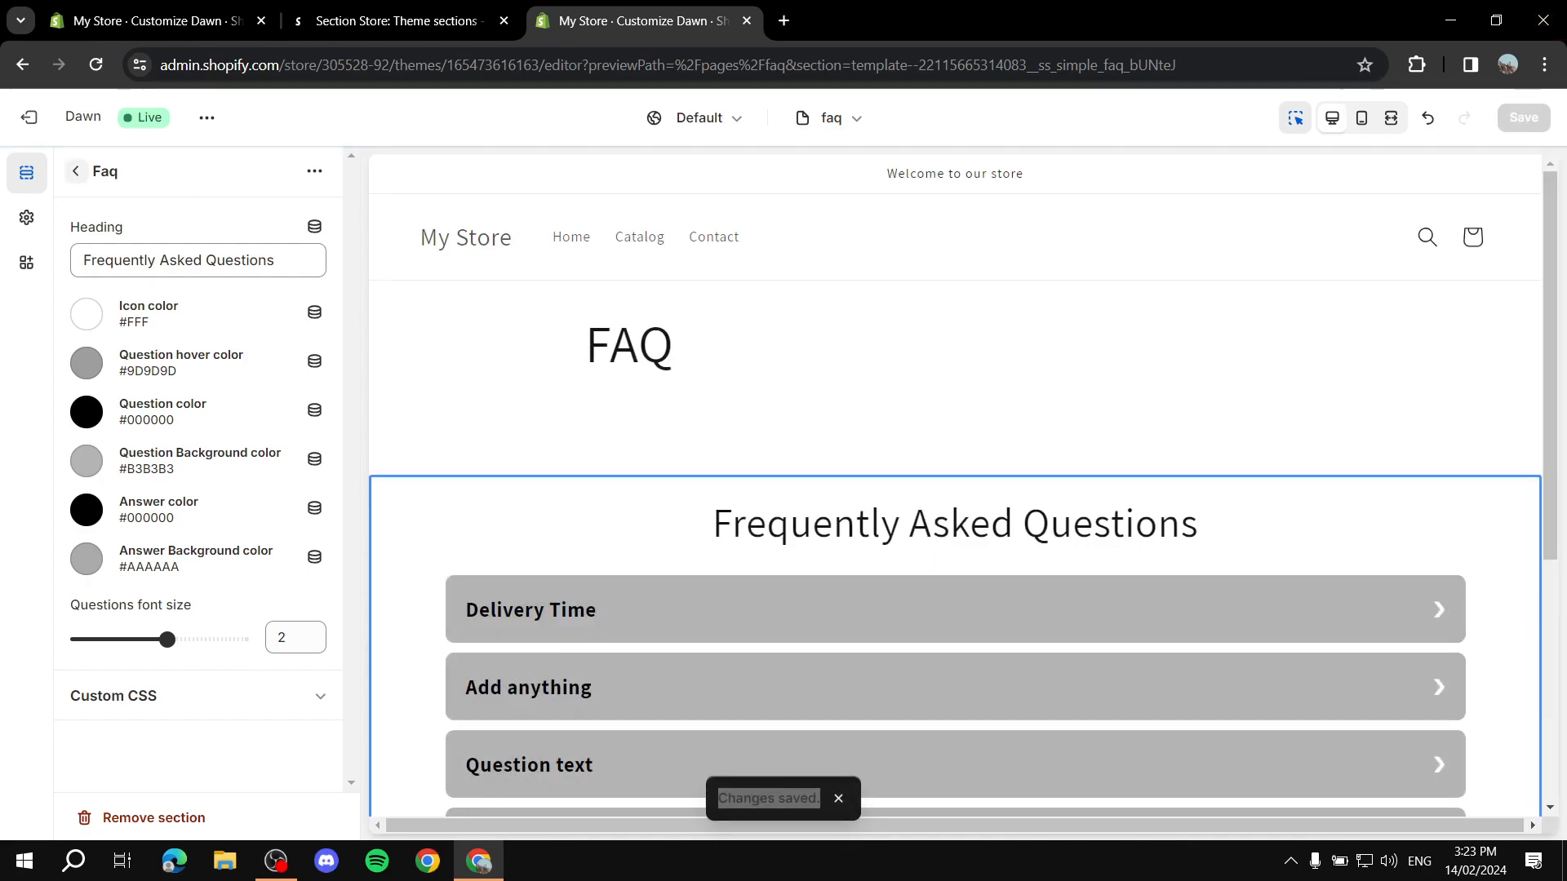
Exit the theme editor and open the online store's Main menu for editing in the navigation settings.
{"action": "left_click", "coordinate": [76, 172]}
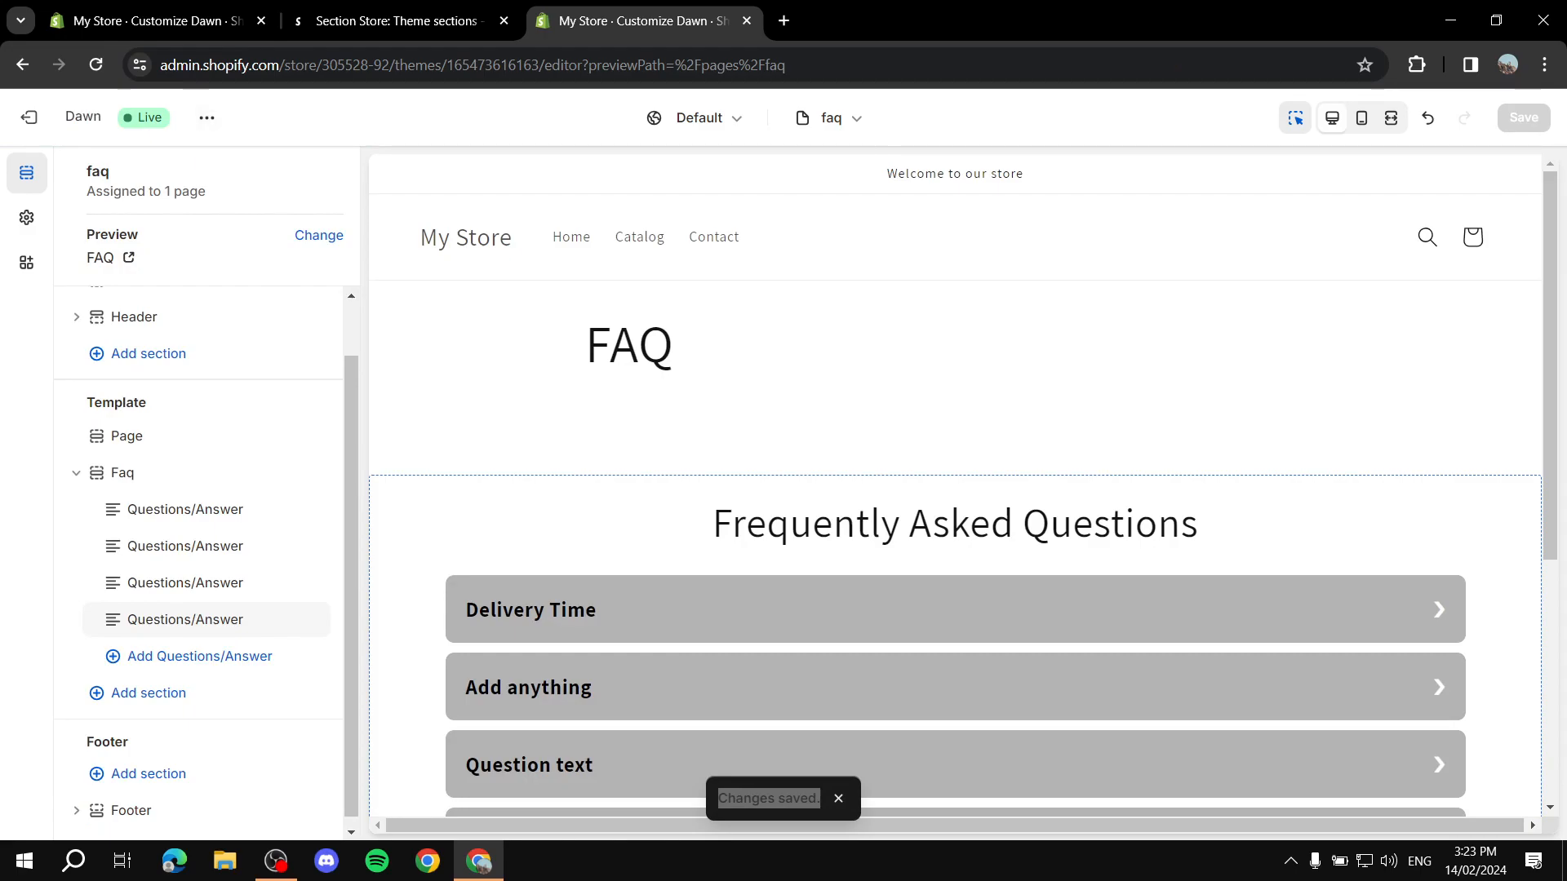
{"action": "scroll", "coordinate": [955, 486], "scroll_direction": "down", "scroll_amount": 5}
{"action": "left_click", "coordinate": [28, 117]}
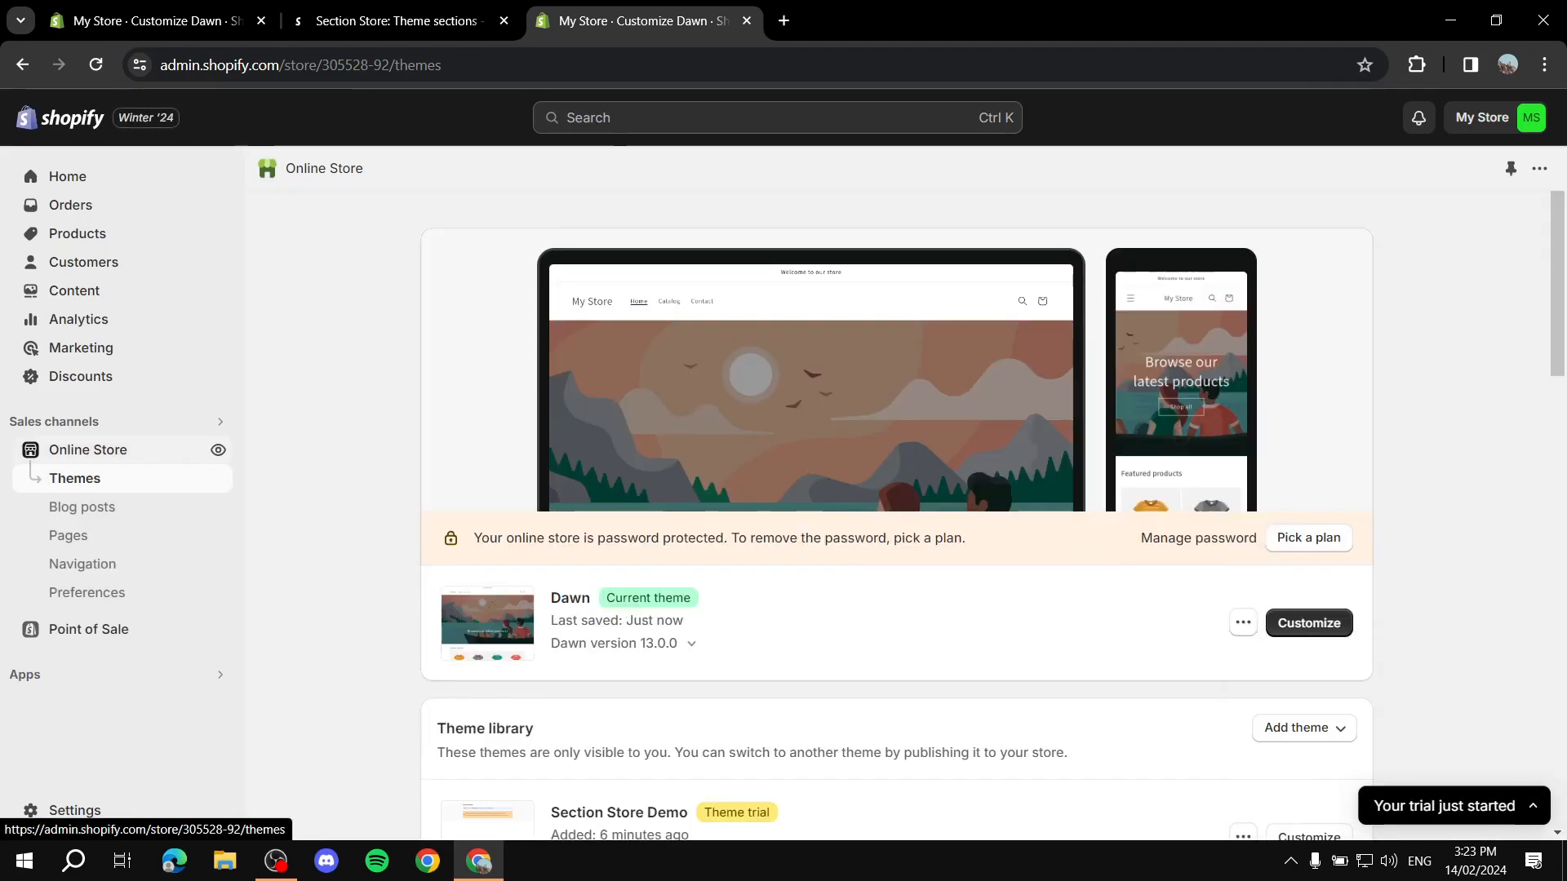
{"action": "left_click", "coordinate": [82, 564]}
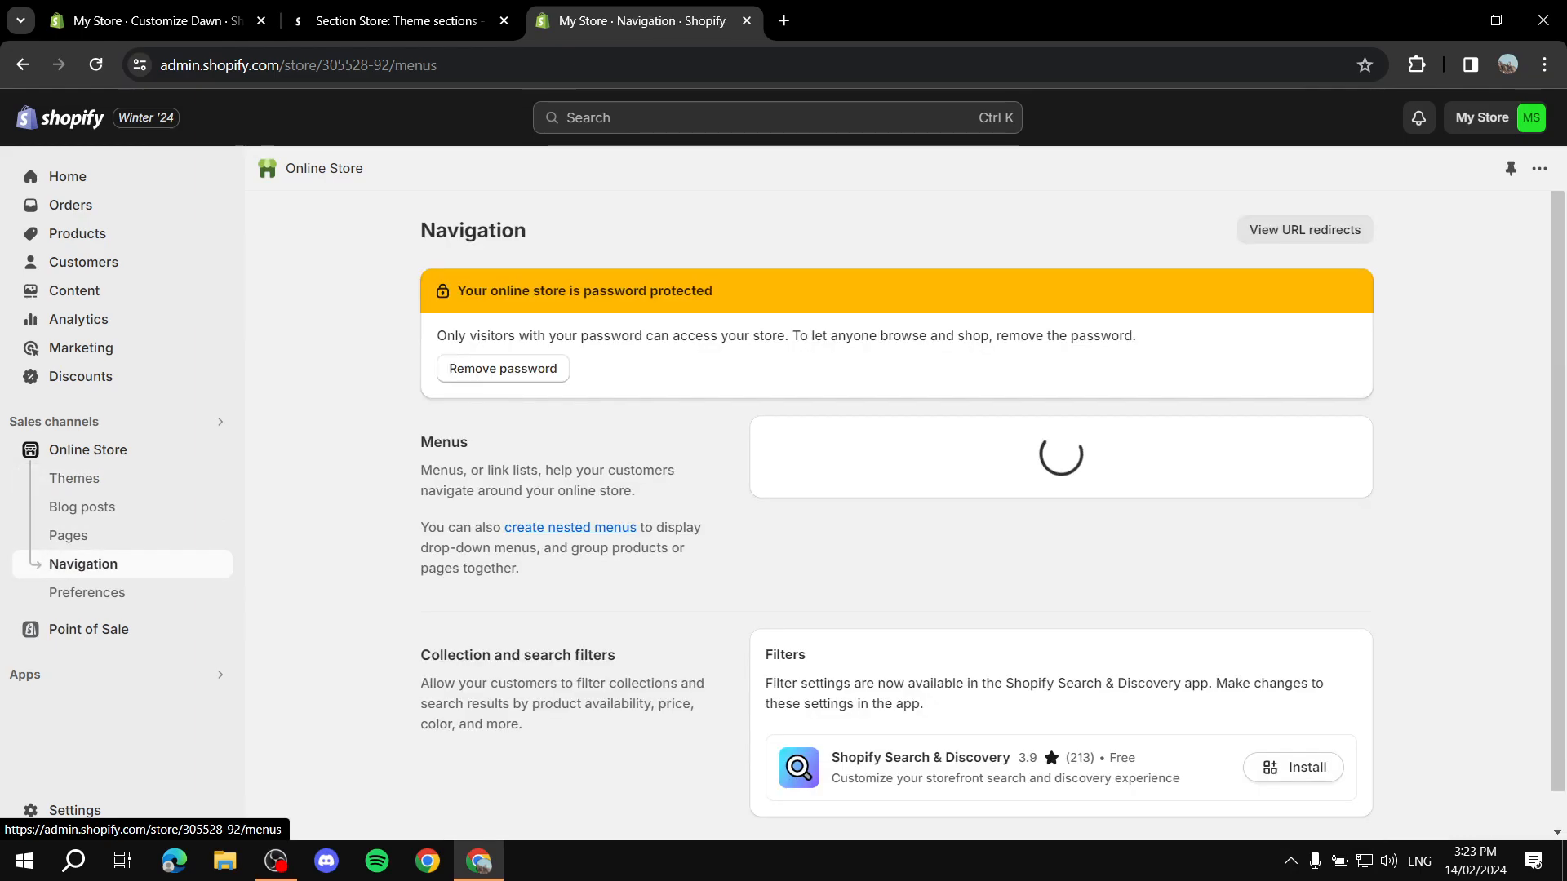
{"action": "left_click", "coordinate": [792, 562]}
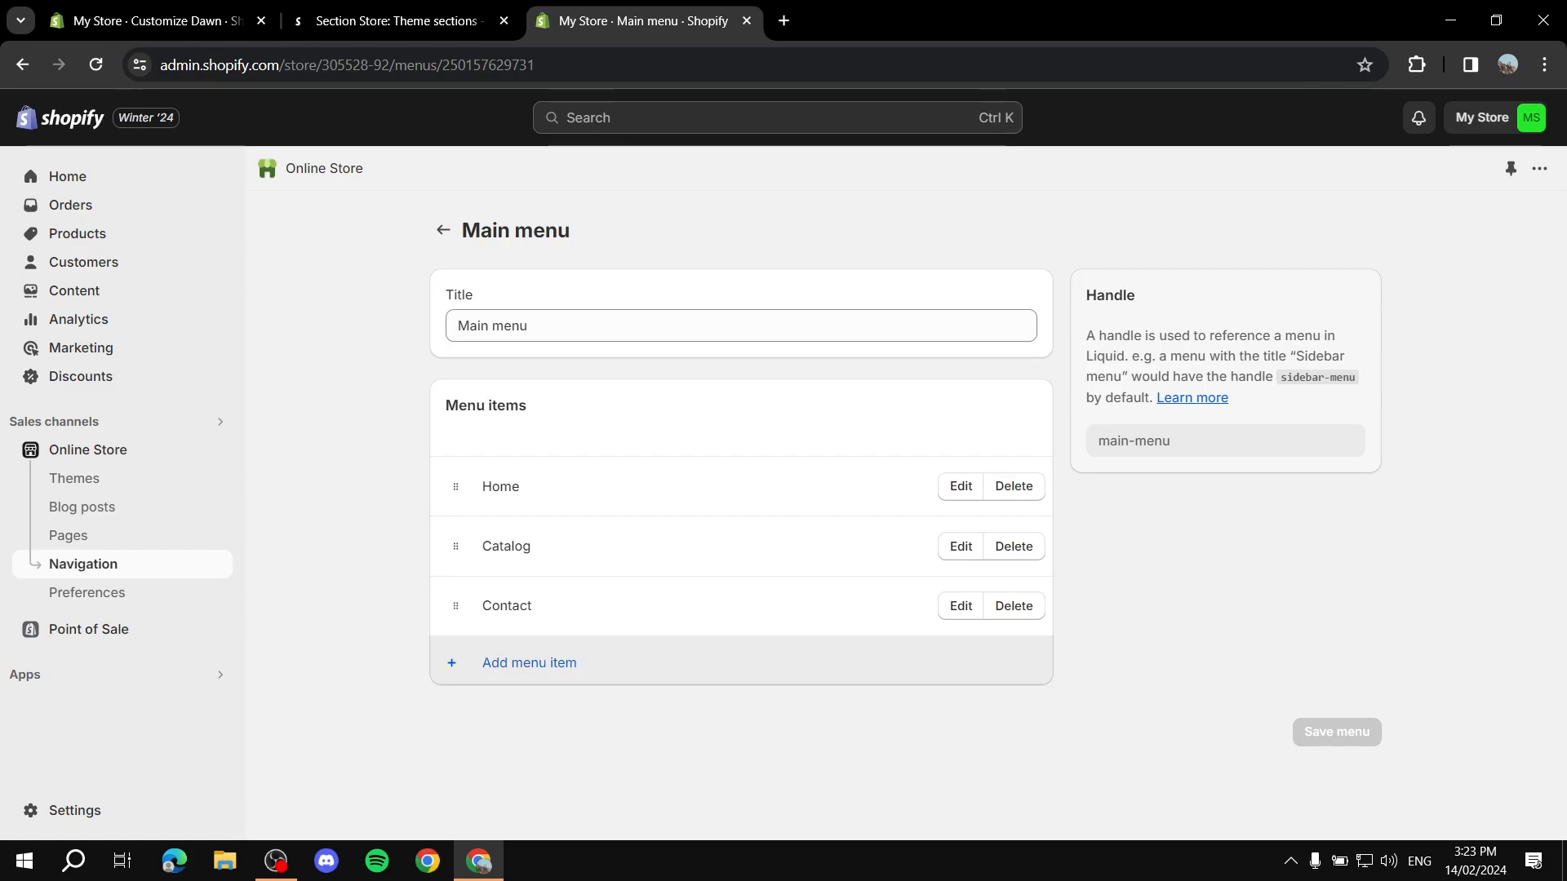
Add a menu item named FAQ that links to the FAQ page, and save the Main menu.
{"action": "left_click", "coordinate": [528, 662]}
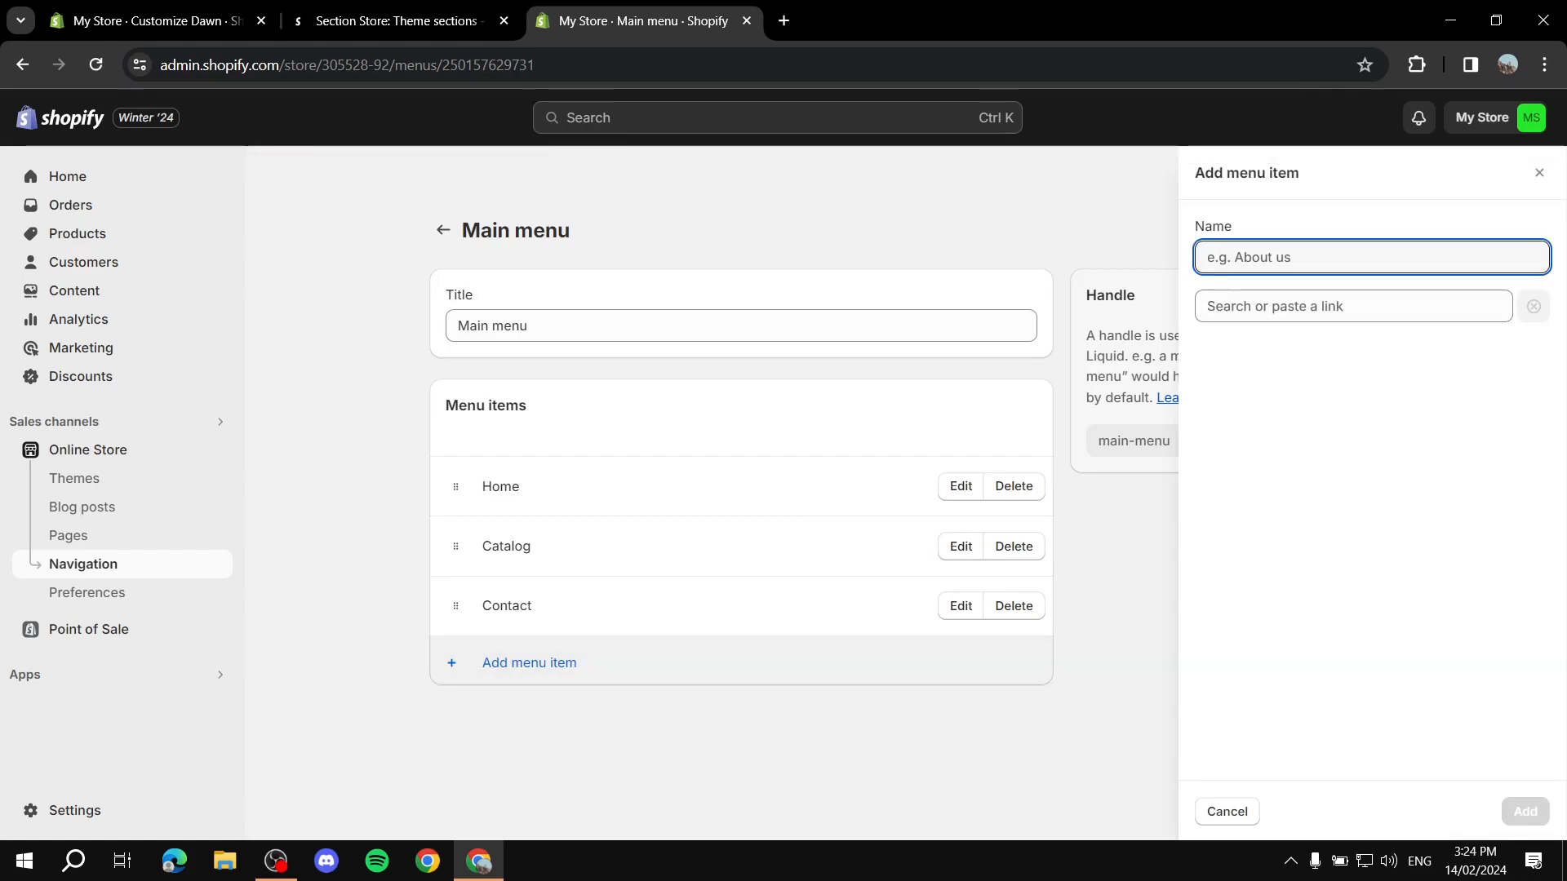
{"action": "type", "text": "FA"}
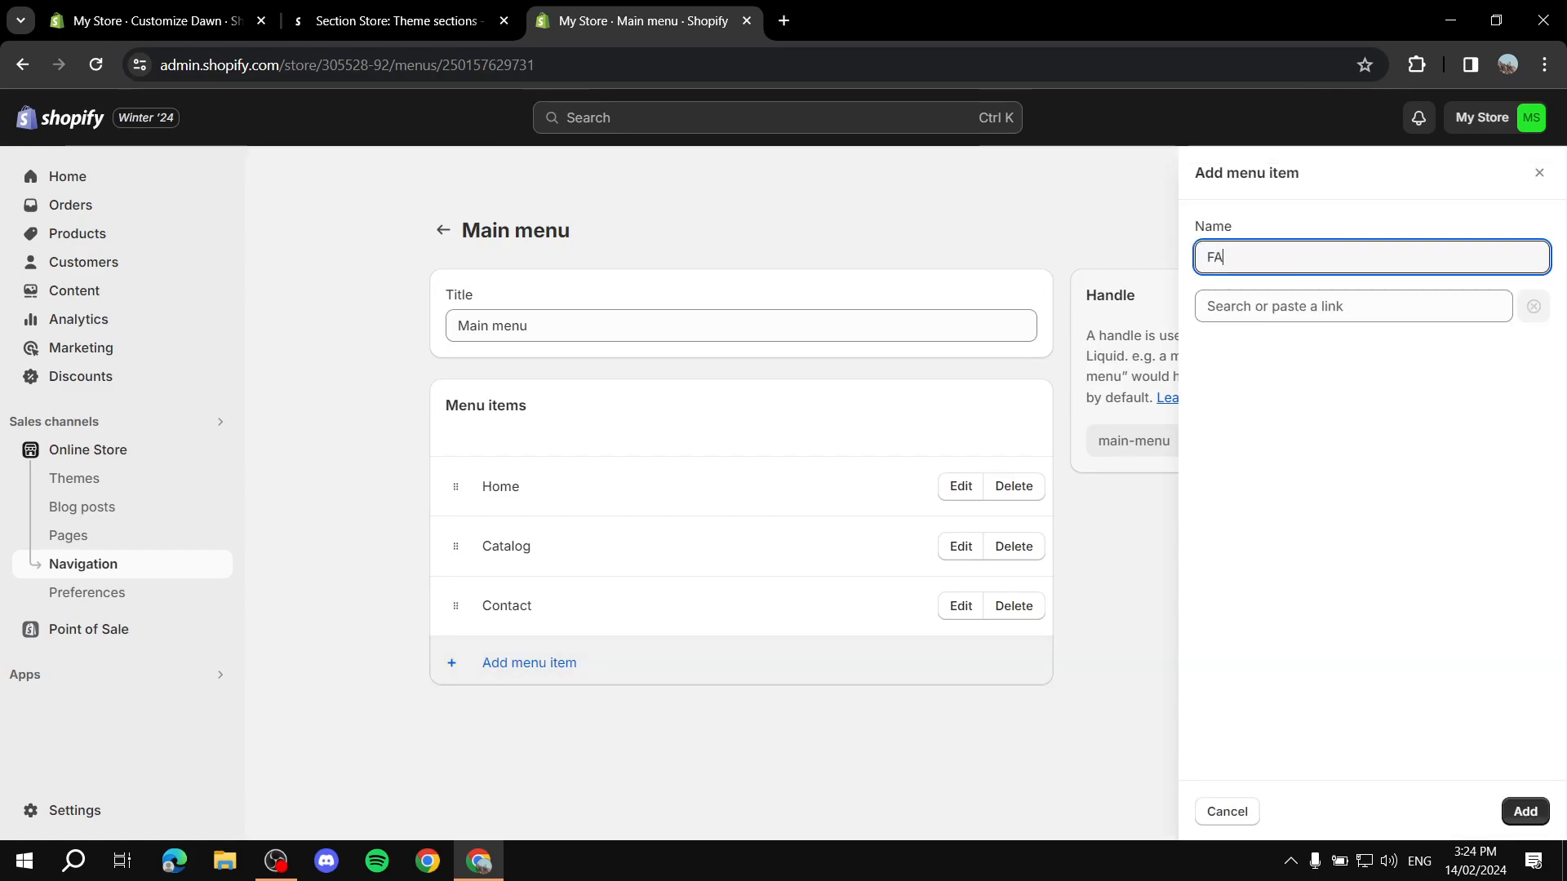
{"action": "type", "text": "Q"}
{"action": "key", "text": "Tab"}
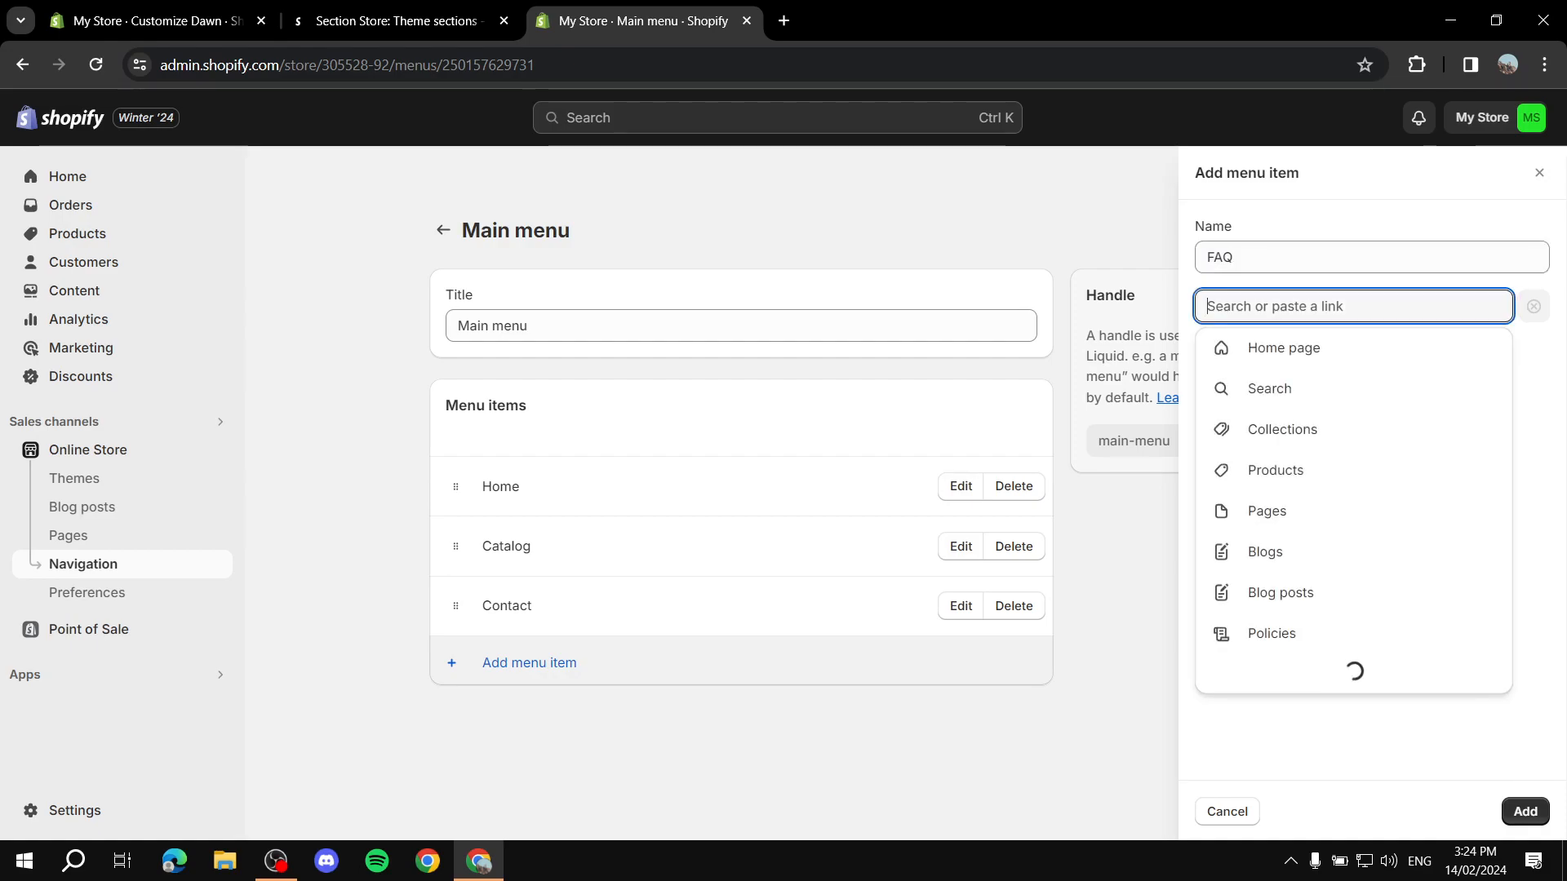
{"action": "key", "text": "Down"}
{"action": "key", "text": "Down"}
{"action": "key", "text": "Down"}
{"action": "key", "text": "Down"}
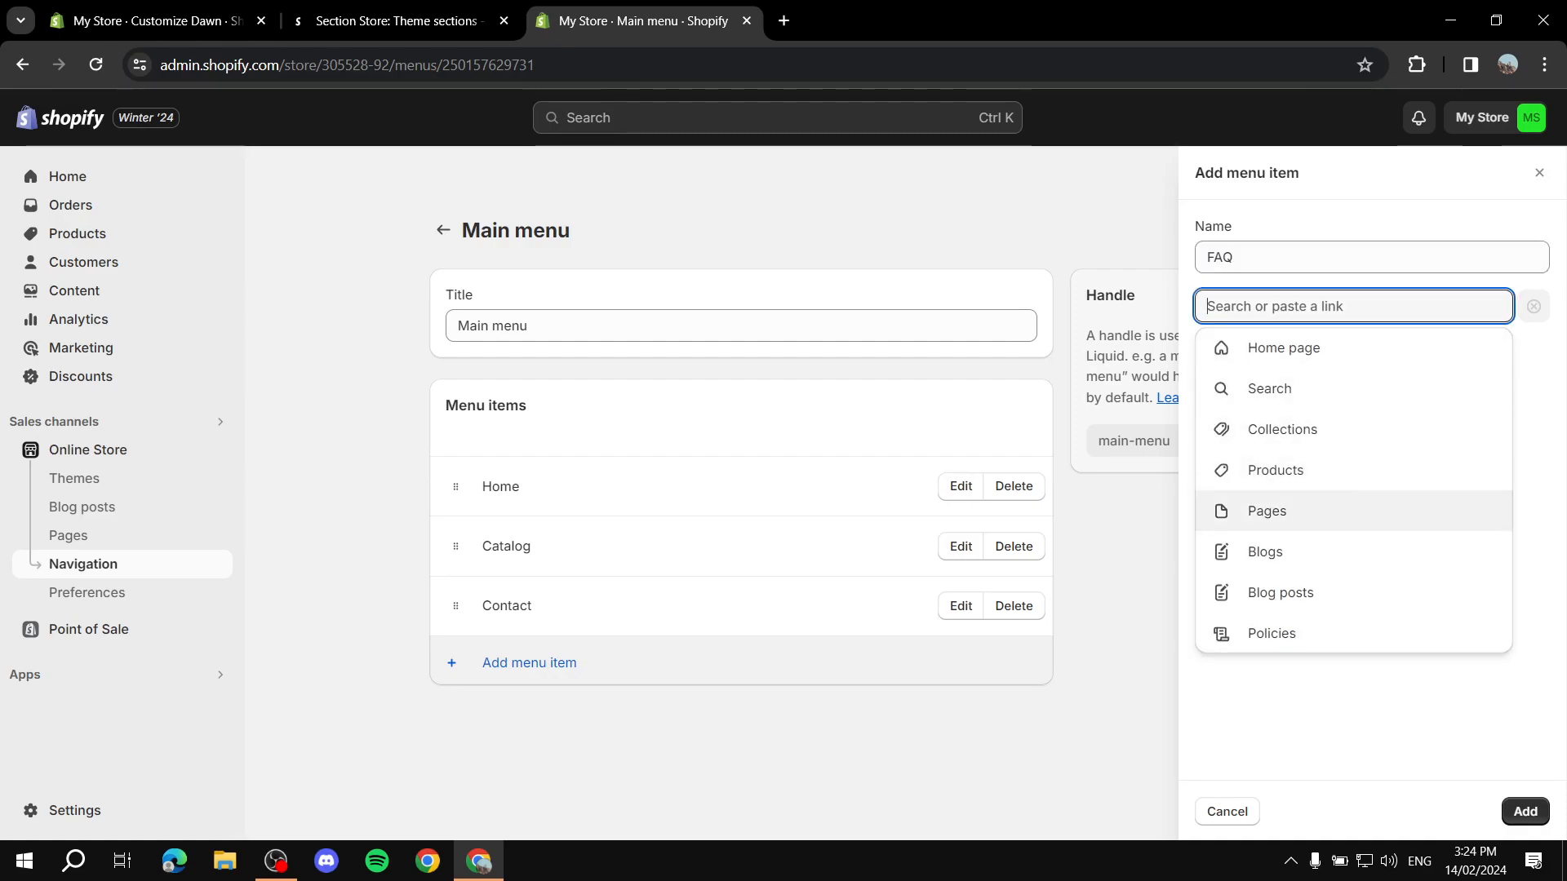
{"action": "key", "text": "Return"}
{"action": "key", "text": "Down"}
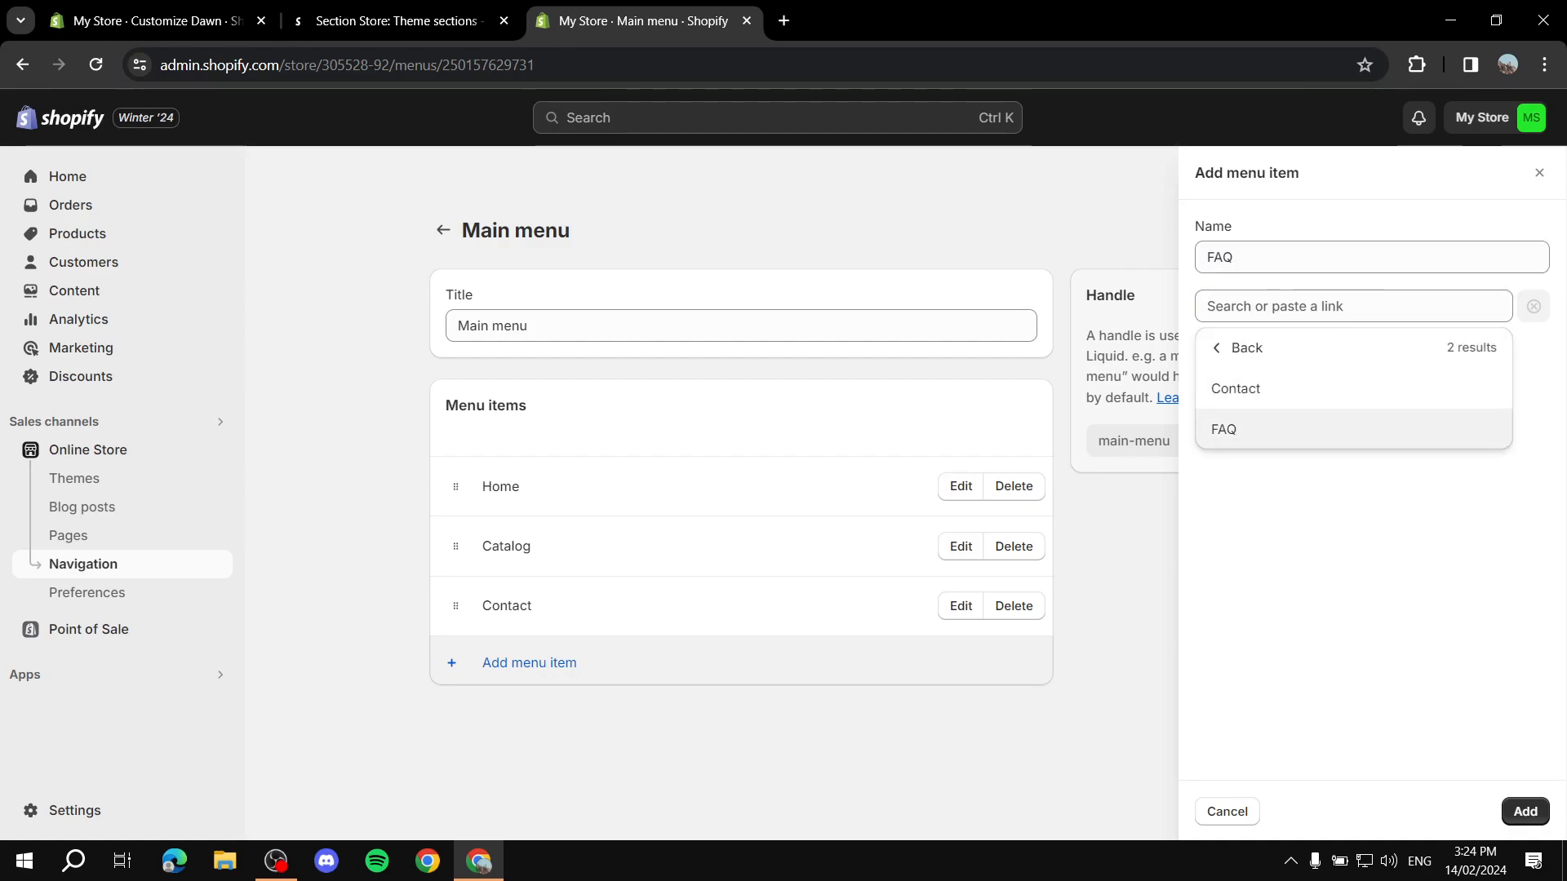
{"action": "key", "text": "Return"}
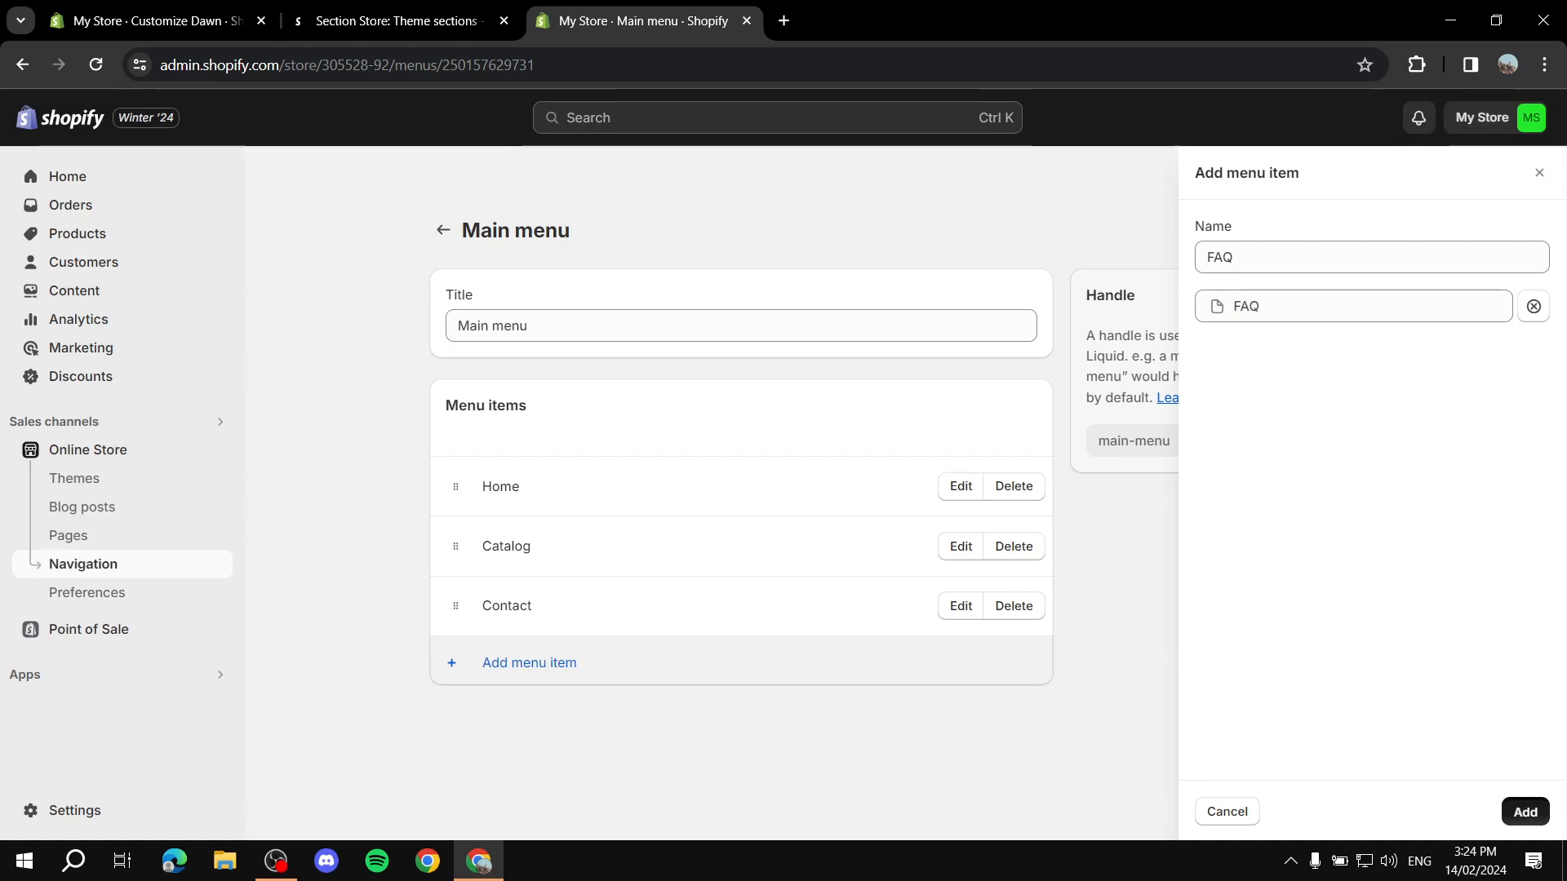
{"action": "left_click", "coordinate": [1525, 812]}
{"action": "left_click", "coordinate": [1337, 792]}
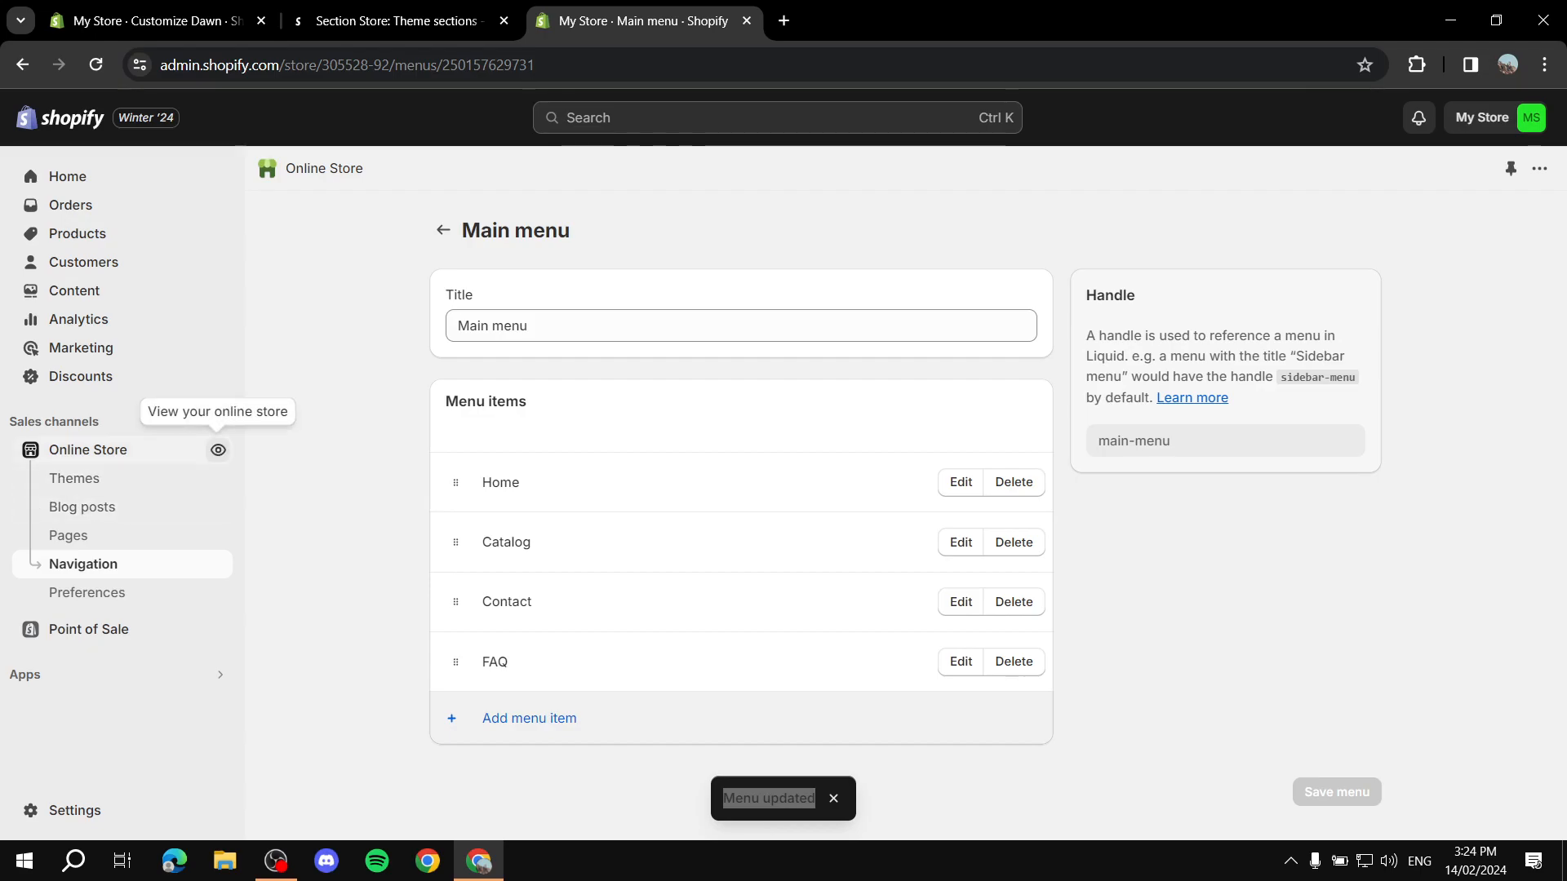
Open the Dawn theme for customization and show the settings of its Header section.
{"action": "left_click", "coordinate": [74, 479]}
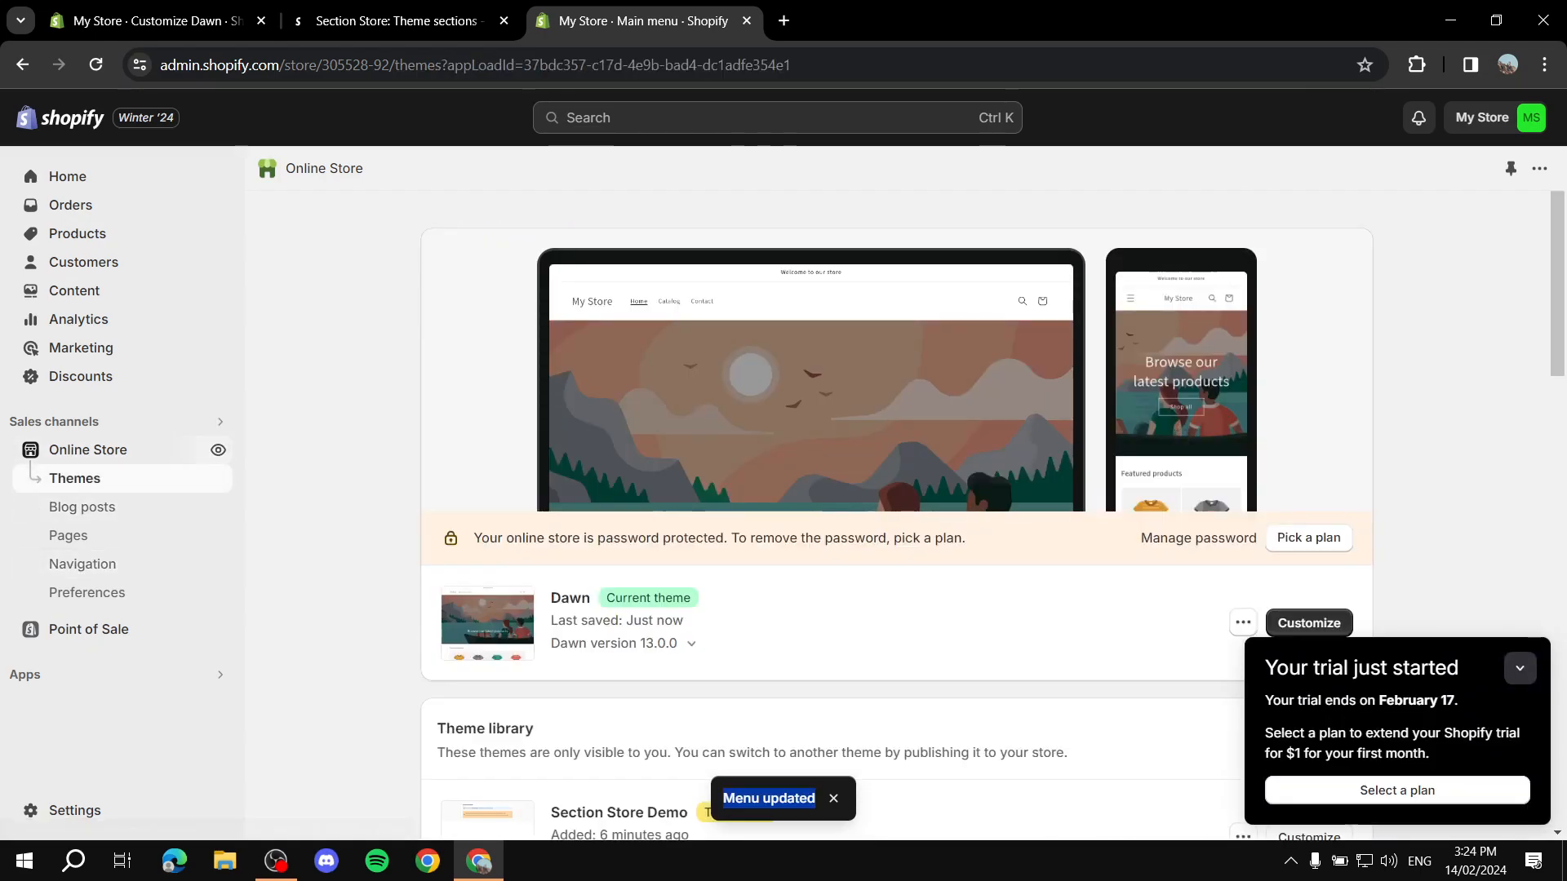
{"action": "left_click", "coordinate": [1309, 623]}
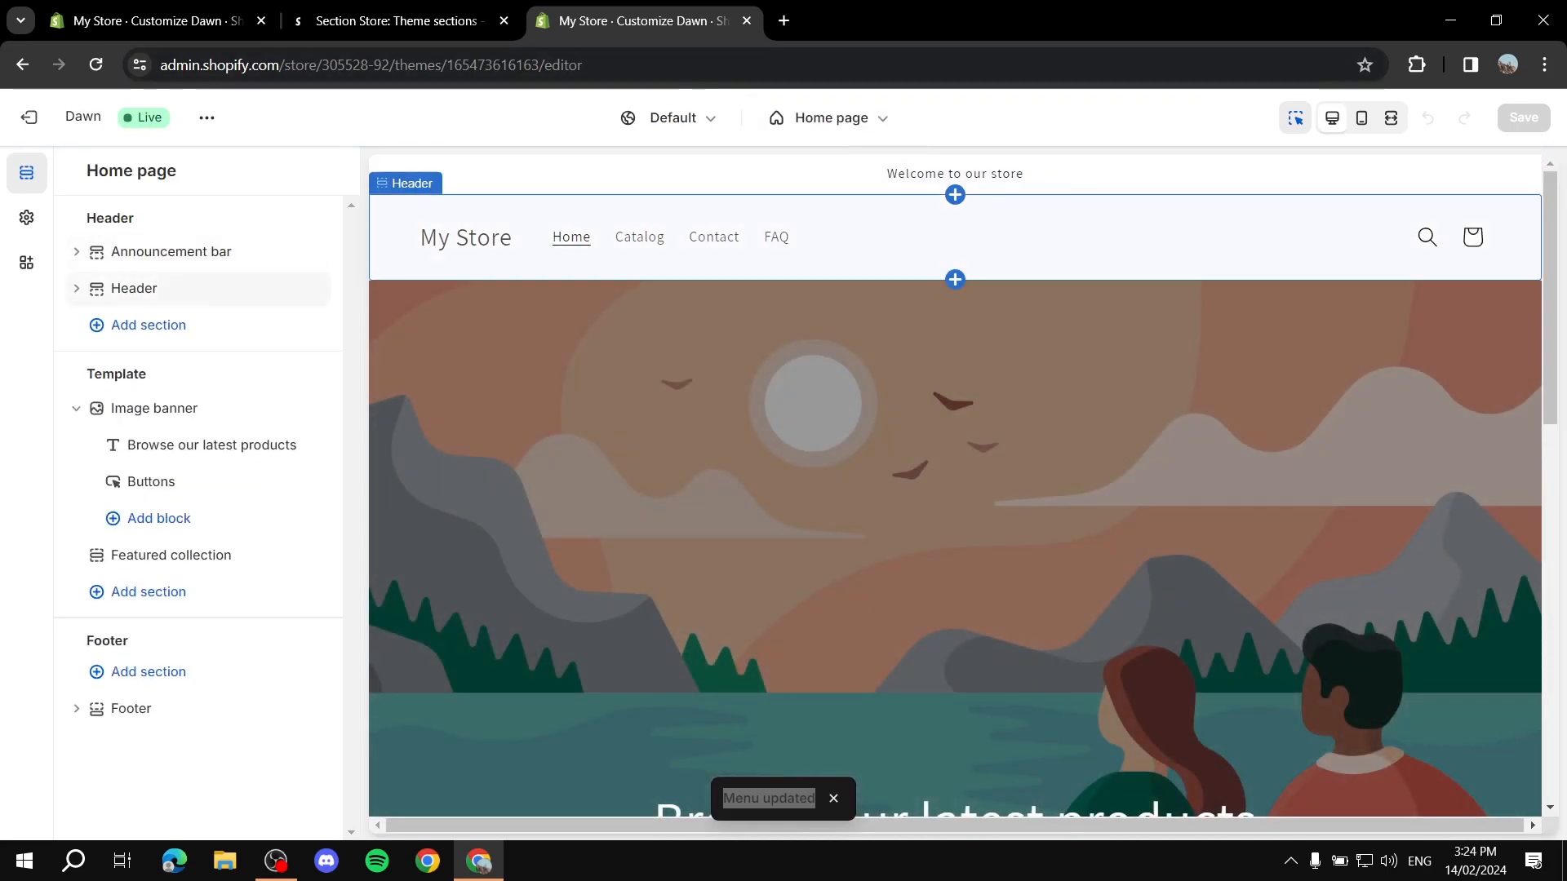
{"action": "left_click", "coordinate": [134, 288]}
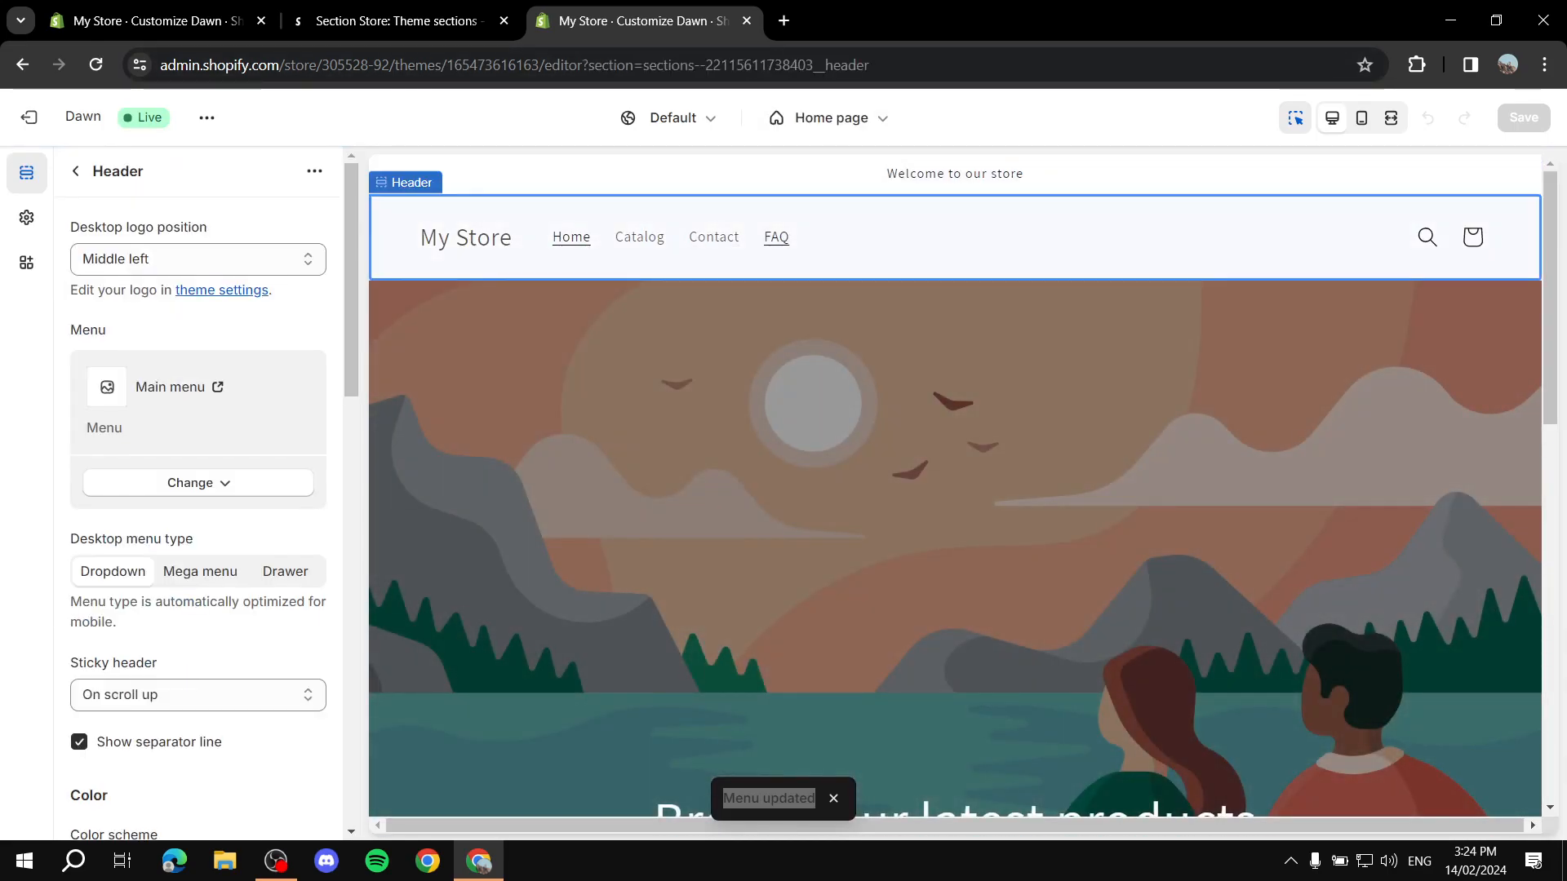
Follow the store preview's FAQ menu link and examine the FAQ page from its header down to the footer.
{"action": "left_click", "coordinate": [776, 237]}
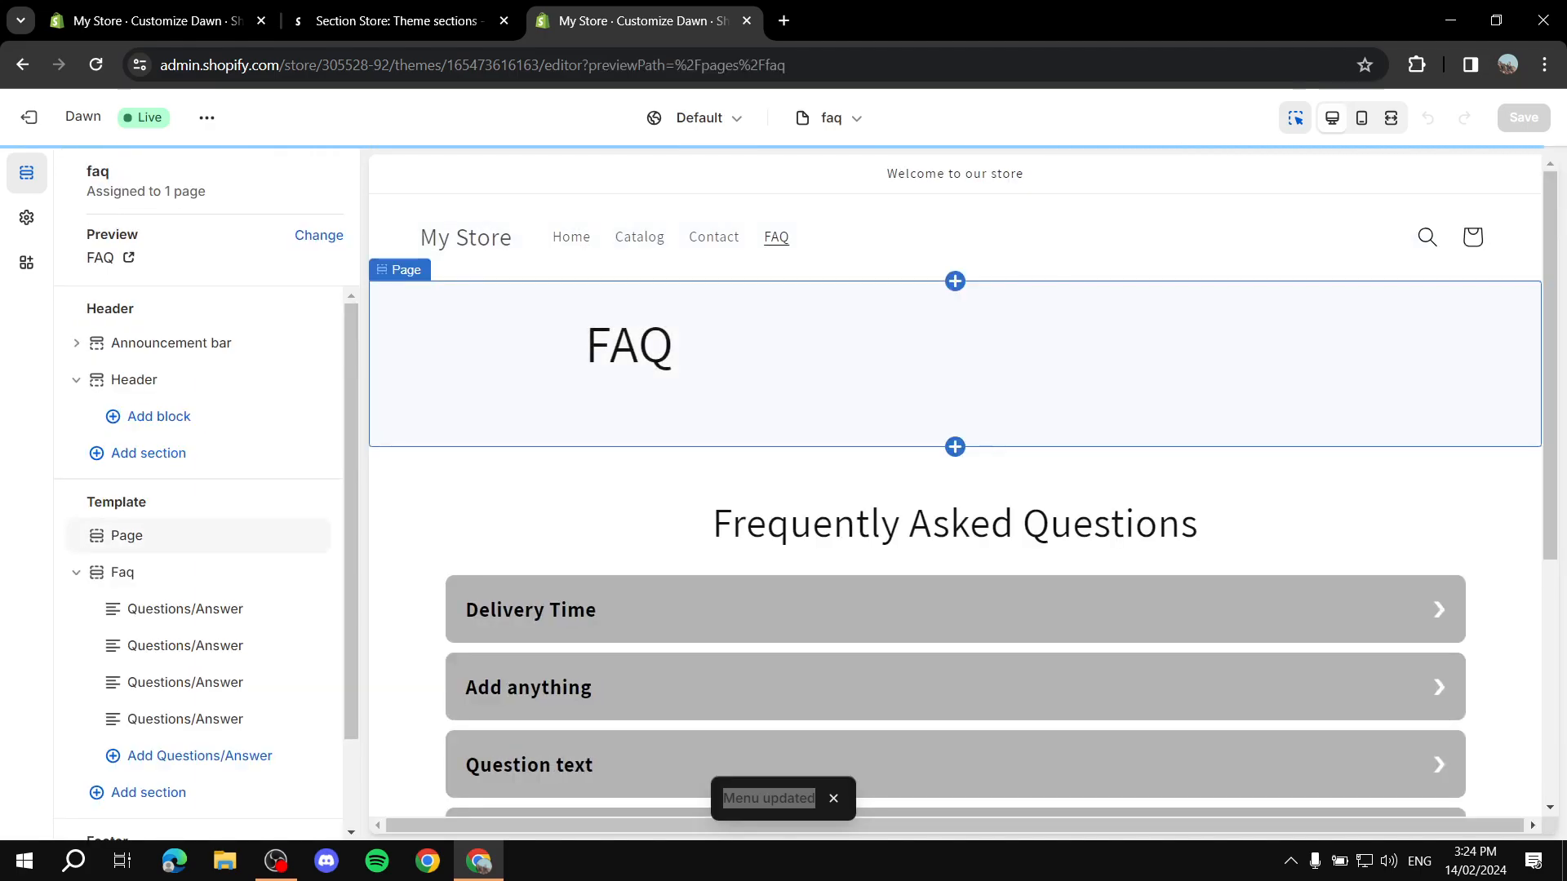
{"action": "scroll", "coordinate": [955, 489], "scroll_direction": "down", "scroll_amount": 5}
{"action": "scroll", "coordinate": [955, 490], "scroll_direction": "up", "scroll_amount": 5}
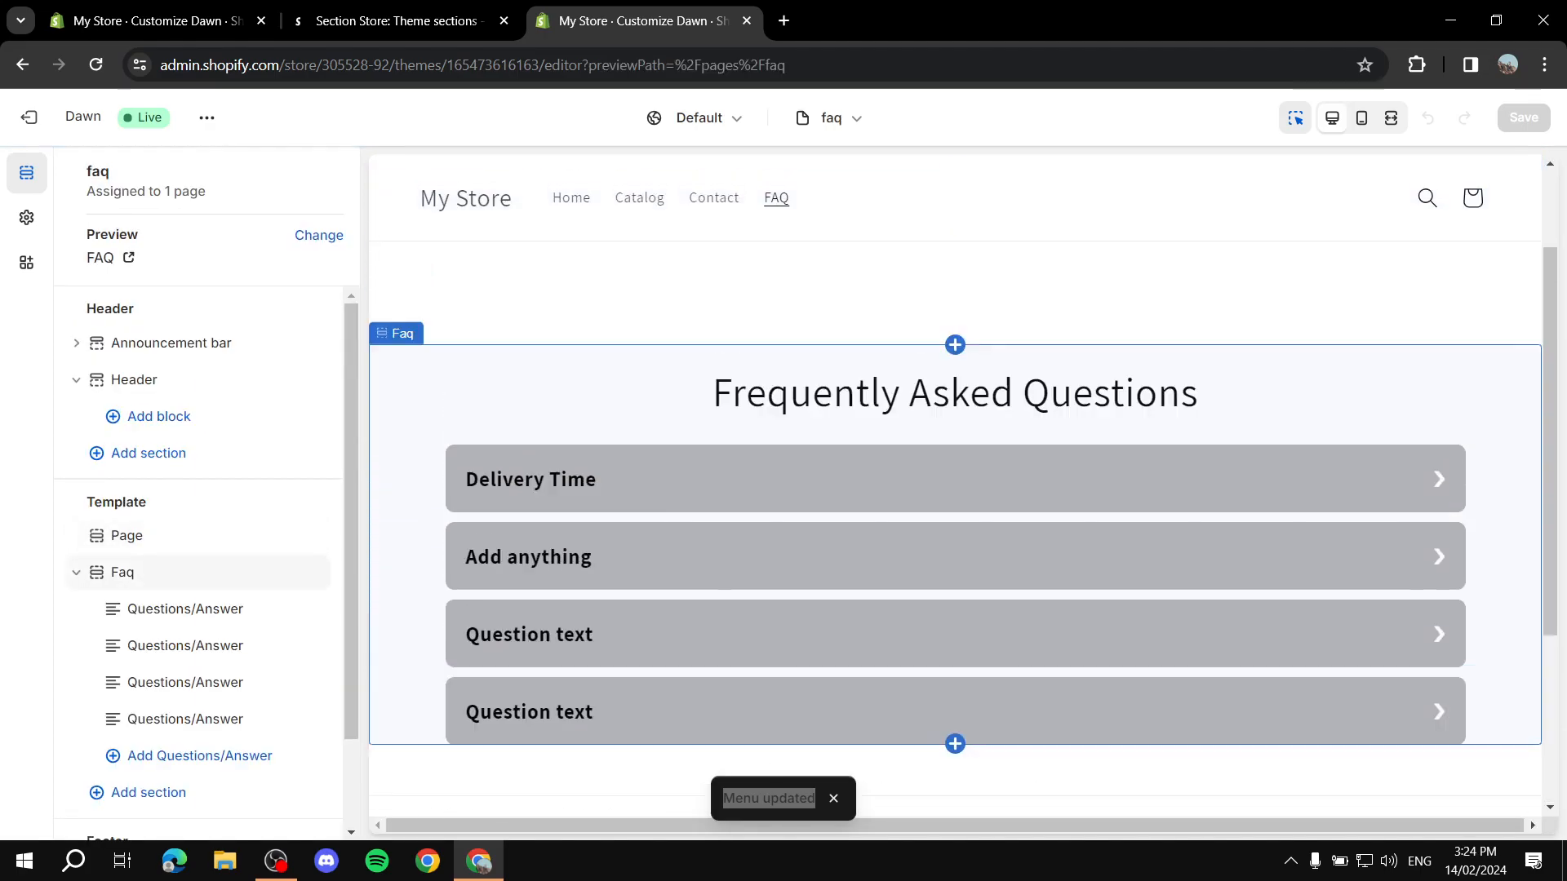
{"action": "scroll", "coordinate": [955, 490], "scroll_direction": "down", "scroll_amount": 5}
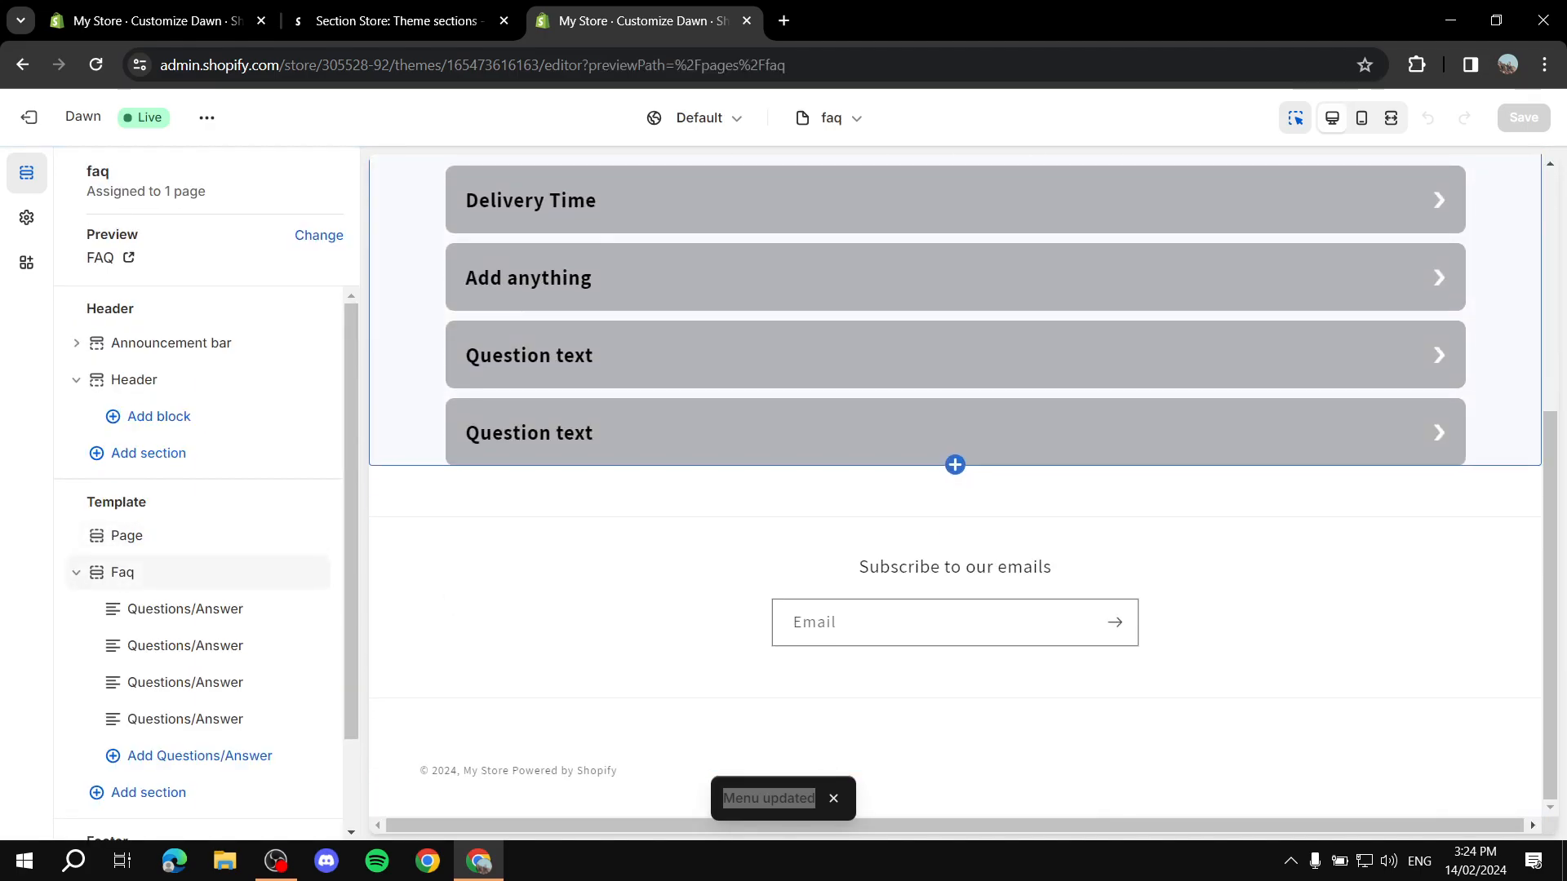
{"action": "scroll", "coordinate": [955, 490], "scroll_direction": "up", "scroll_amount": 5}
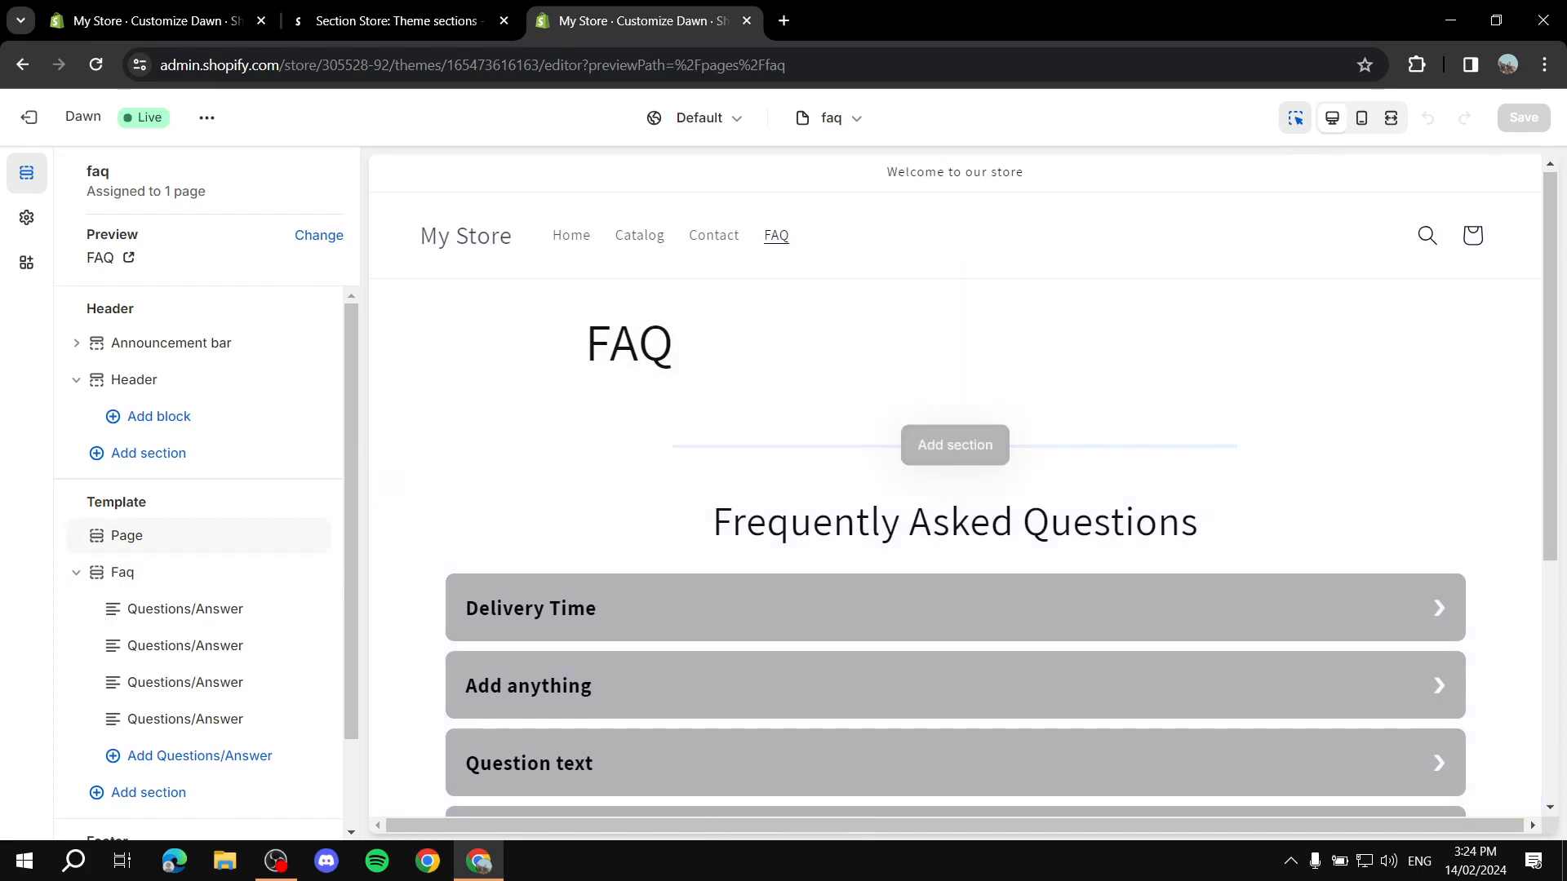
{"action": "left_click", "coordinate": [955, 445]}
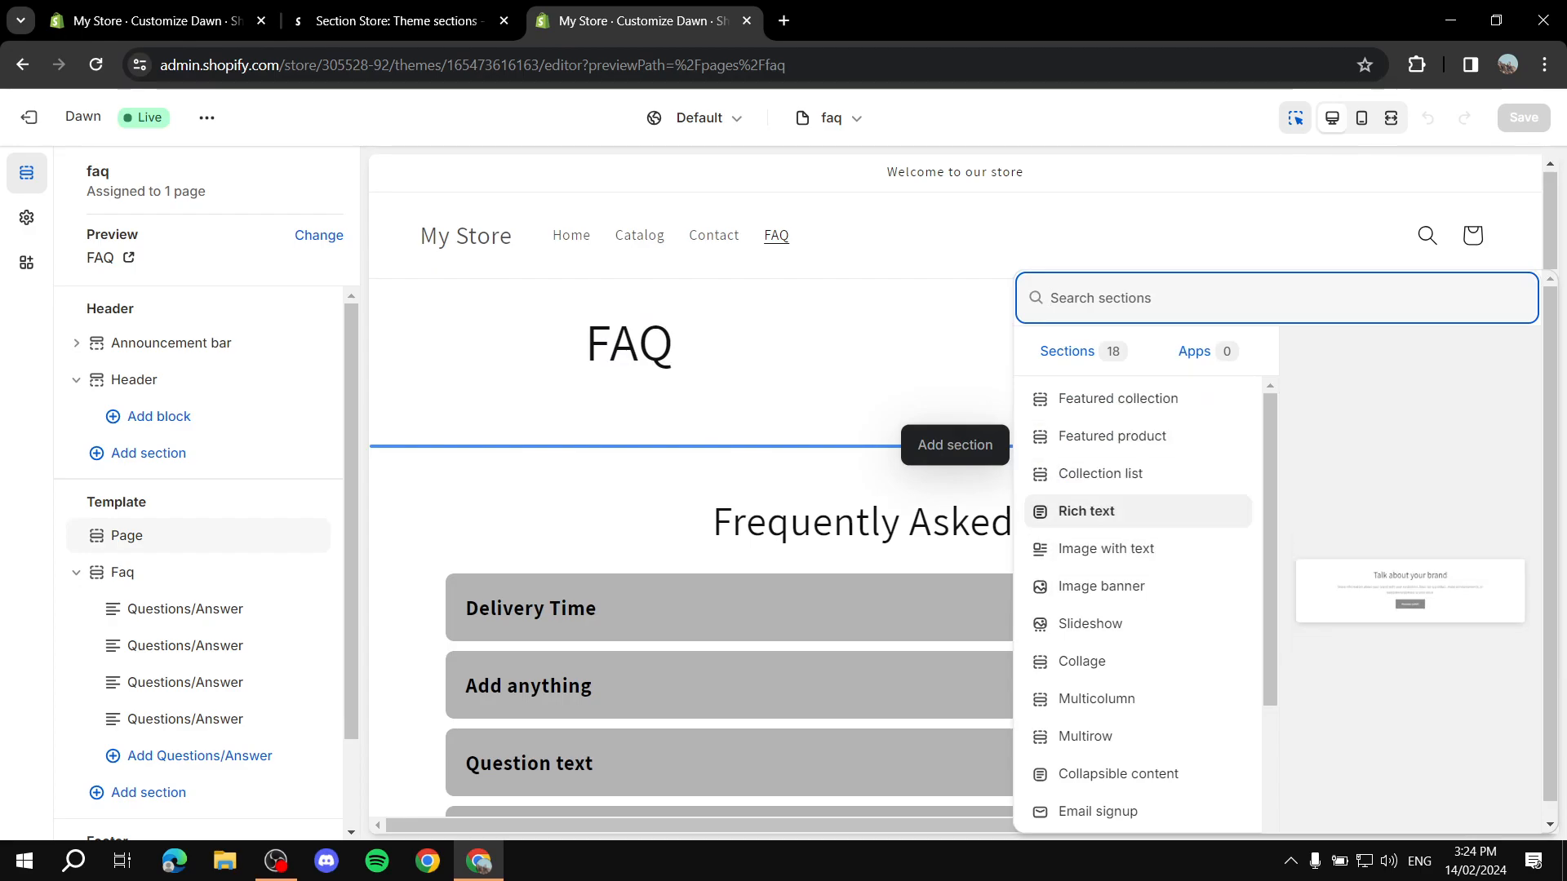
{"action": "key", "text": "Escape"}
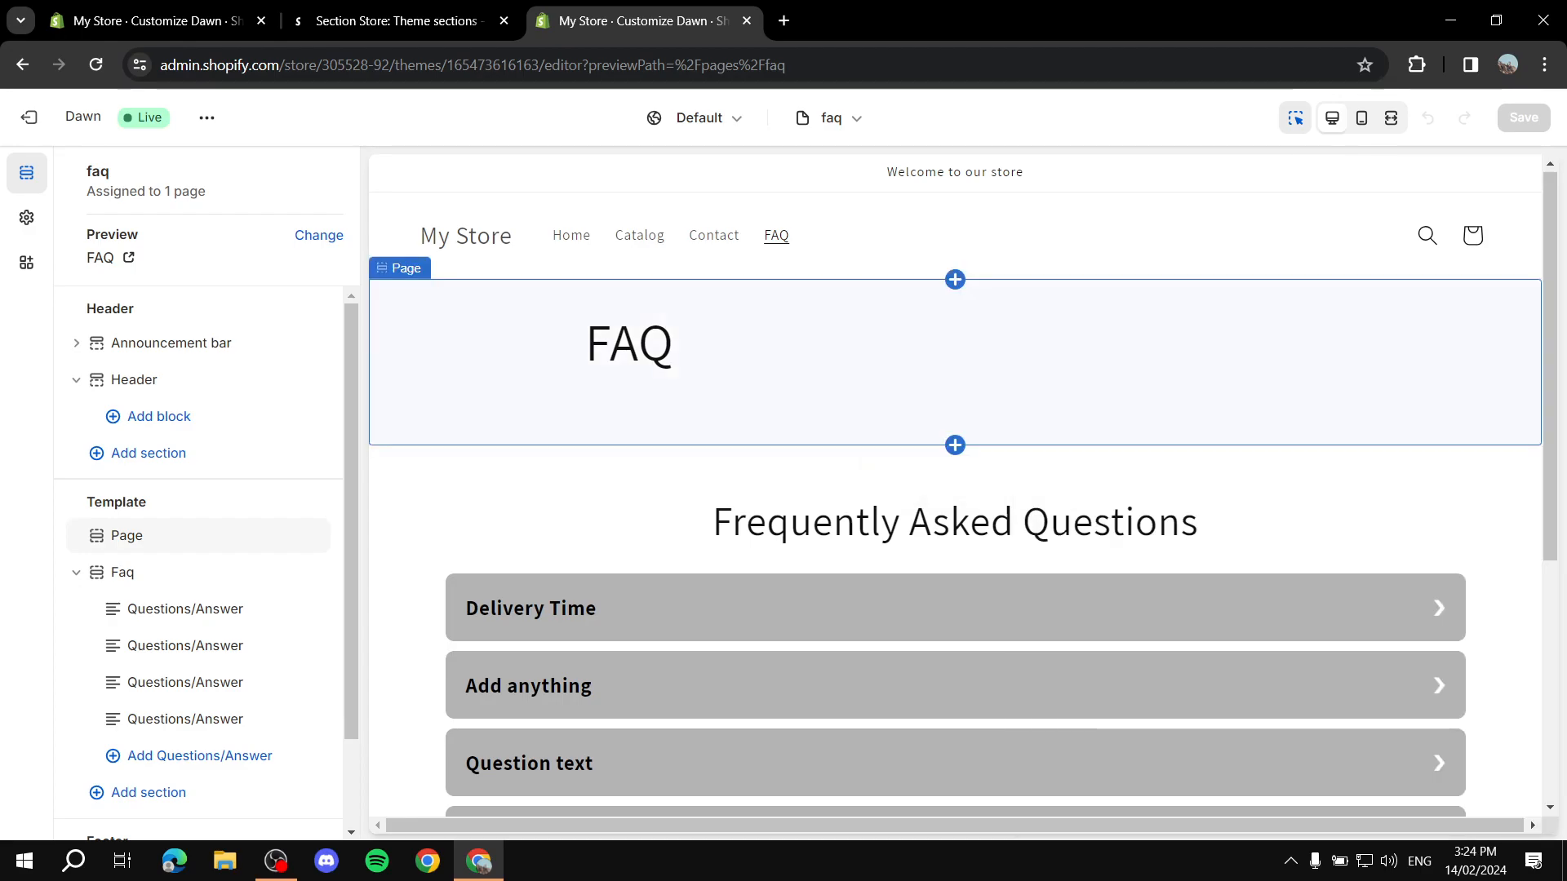